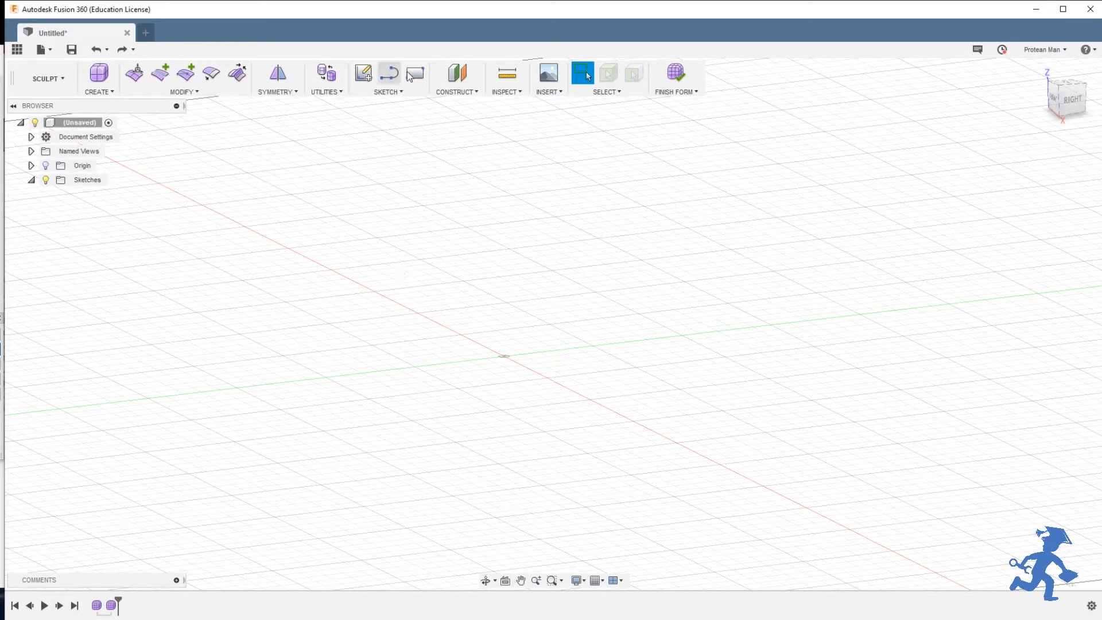
- Switch from the Sculpt workspace to the Model workspace
click(56, 78)
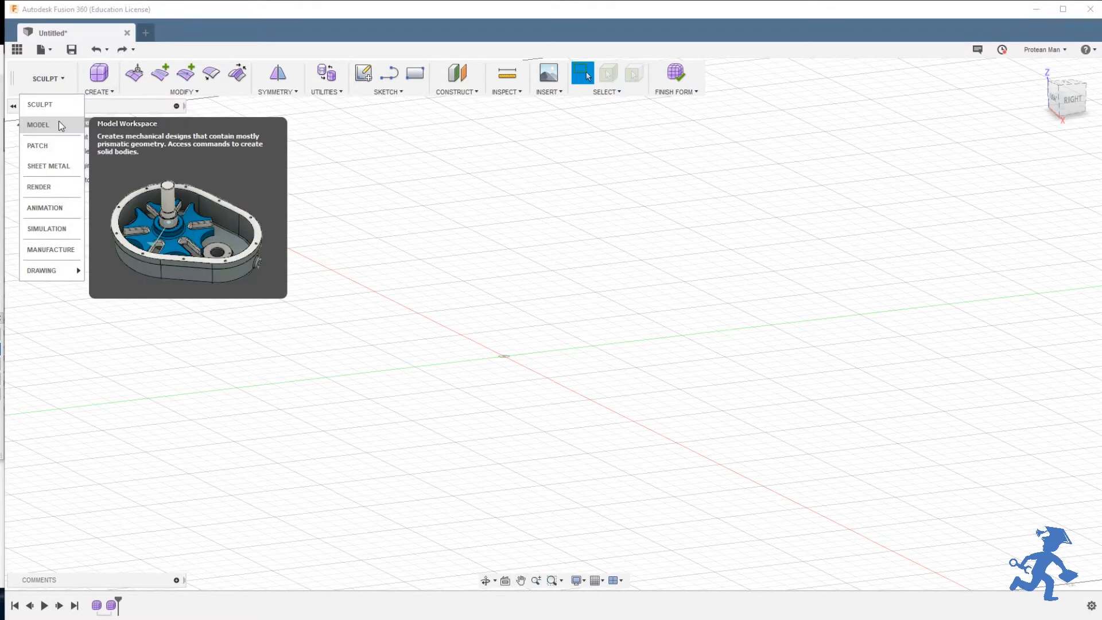
click(476, 174)
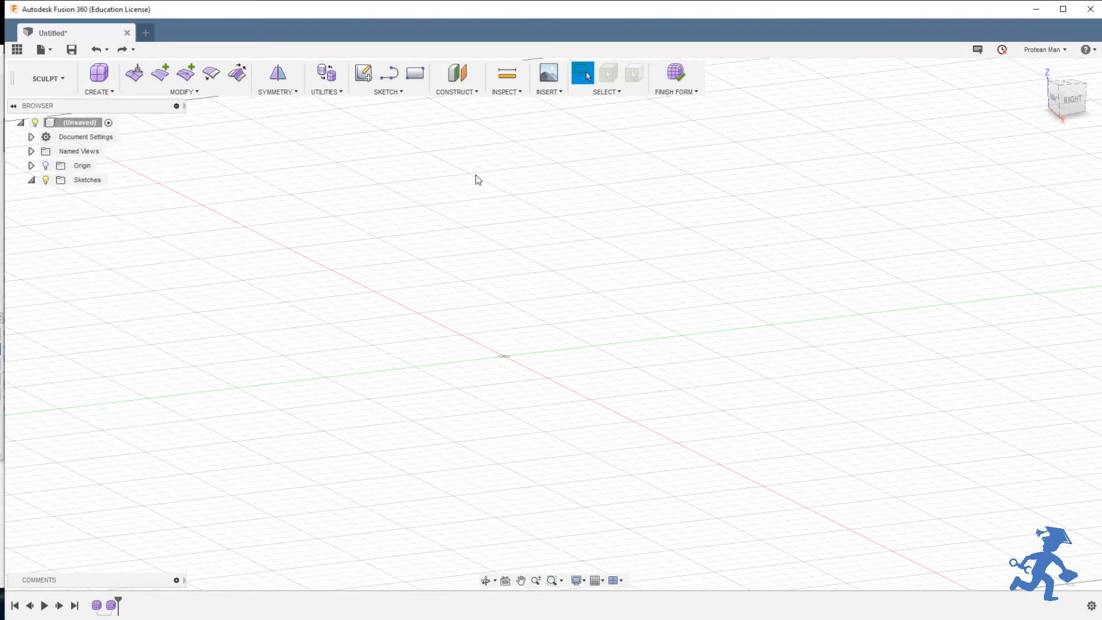
click(59, 90)
click(55, 121)
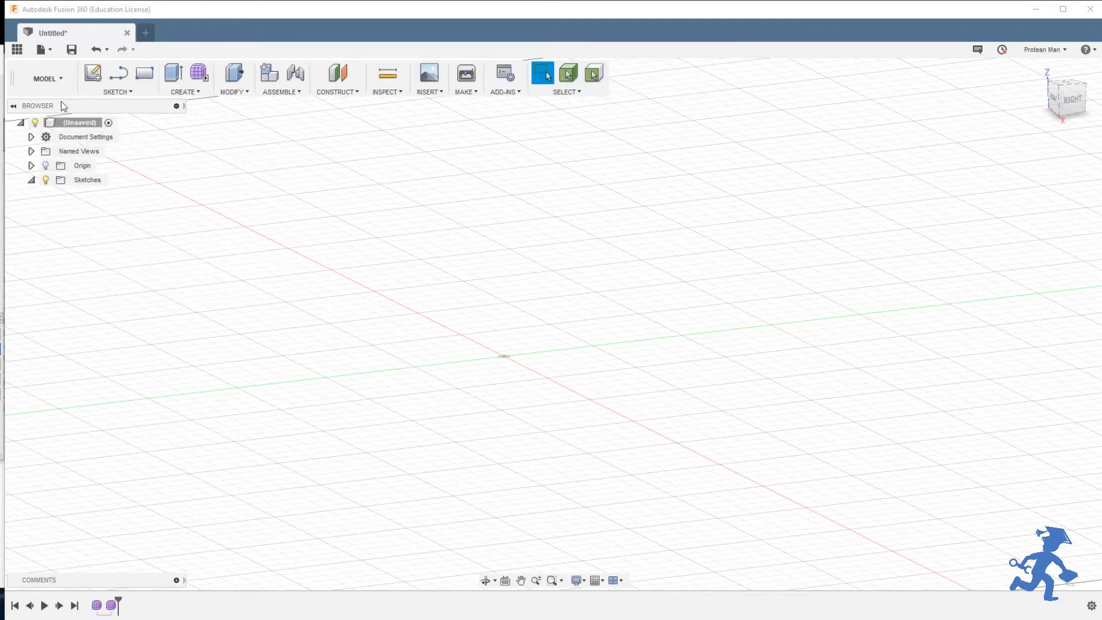
- Create a small solid box on the ground plane with one corner at the origin
click(183, 91)
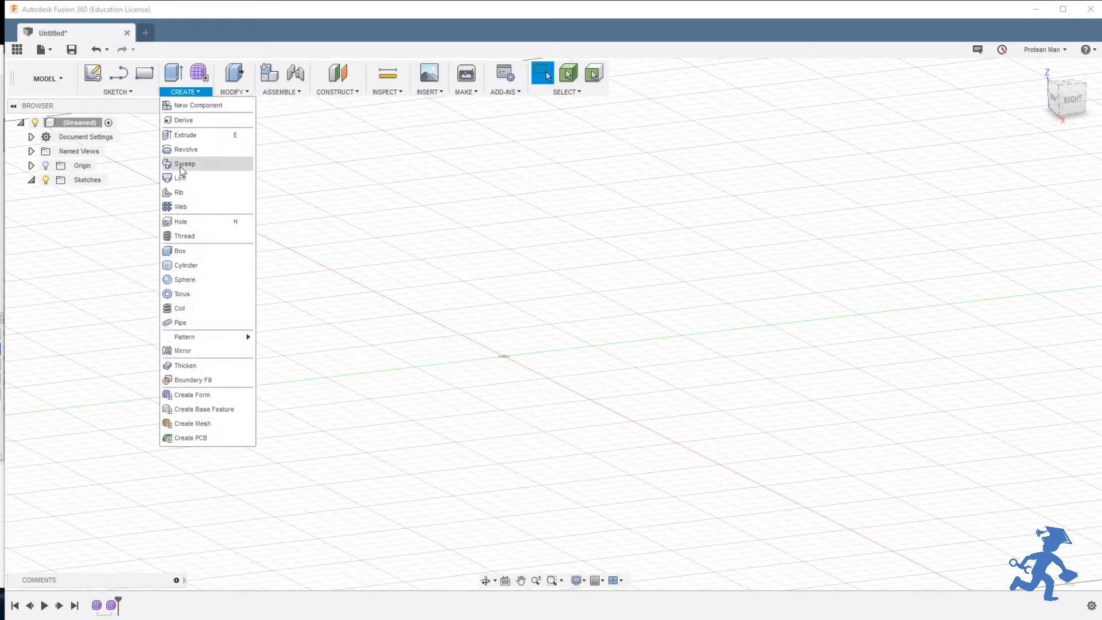
click(181, 253)
click(551, 361)
click(504, 356)
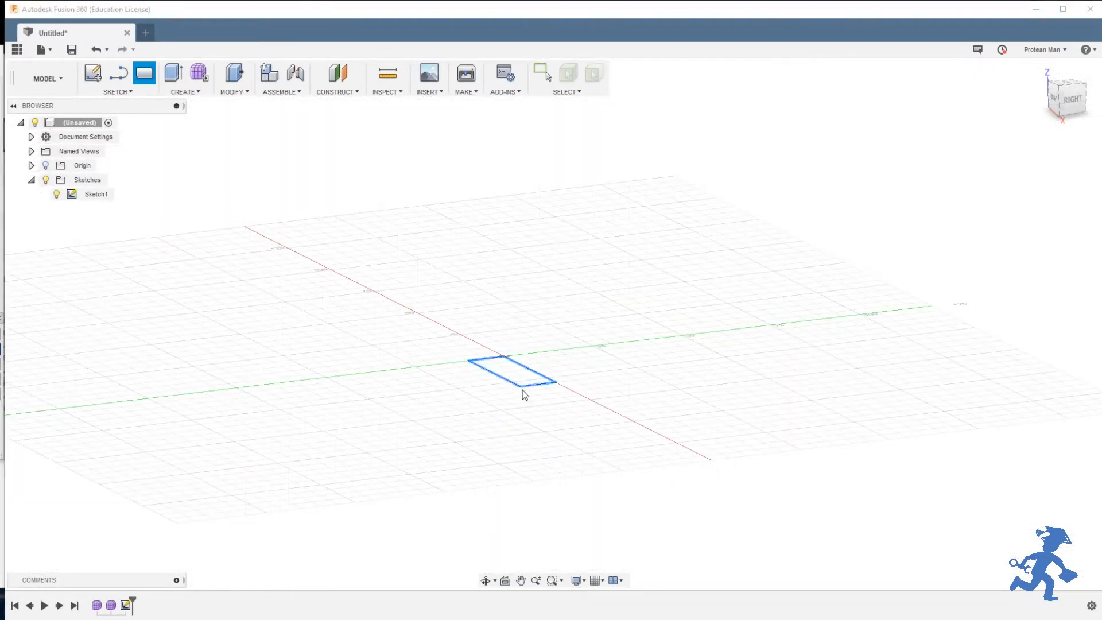
click(521, 387)
click(394, 256)
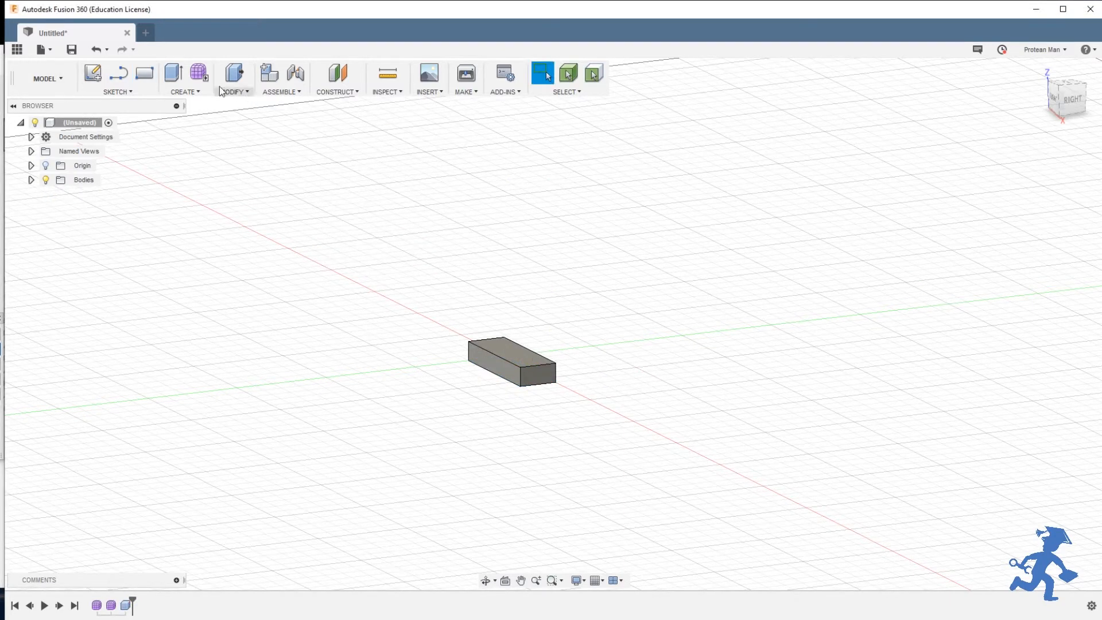
- Start a new form alongside the solid box, dismiss the notice, and undo both the form and the box
click(201, 71)
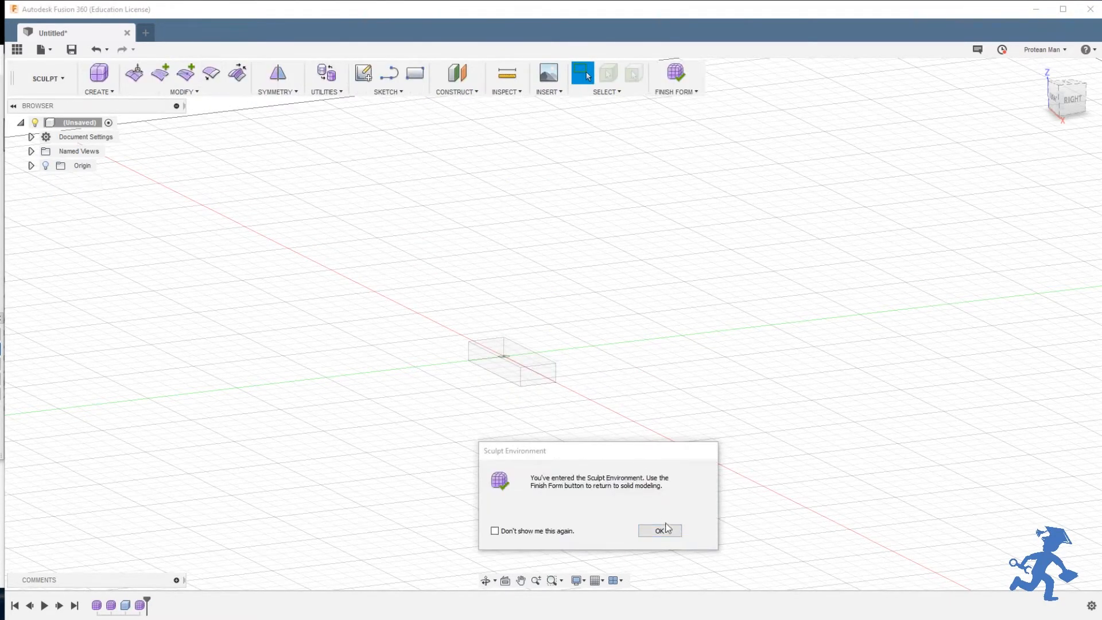
click(660, 530)
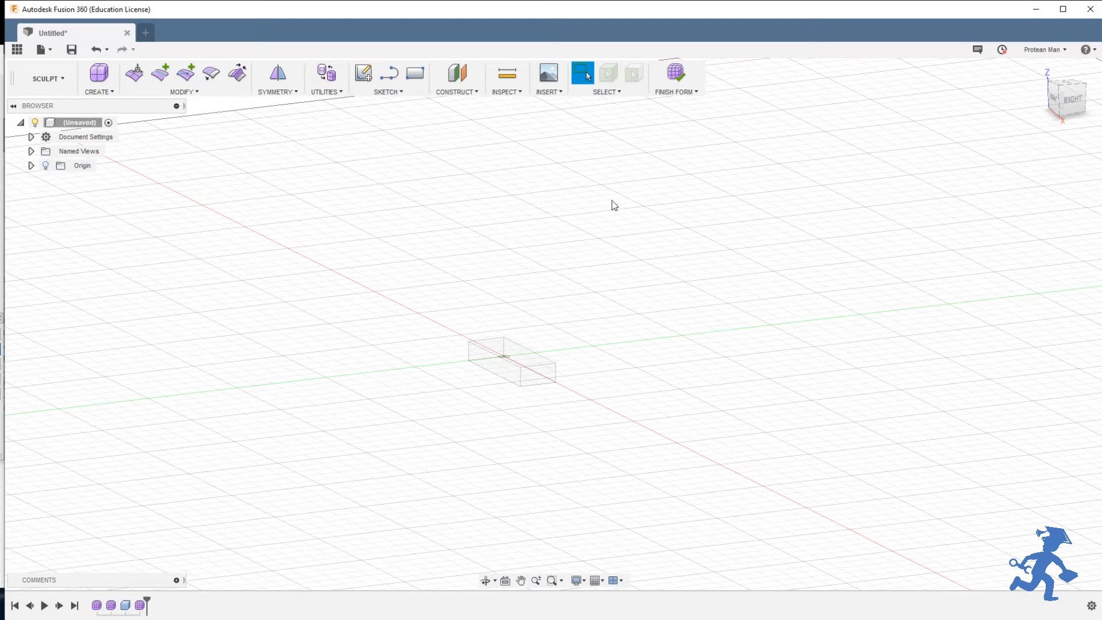
key(ctrl+z)
key(ctrl+z)
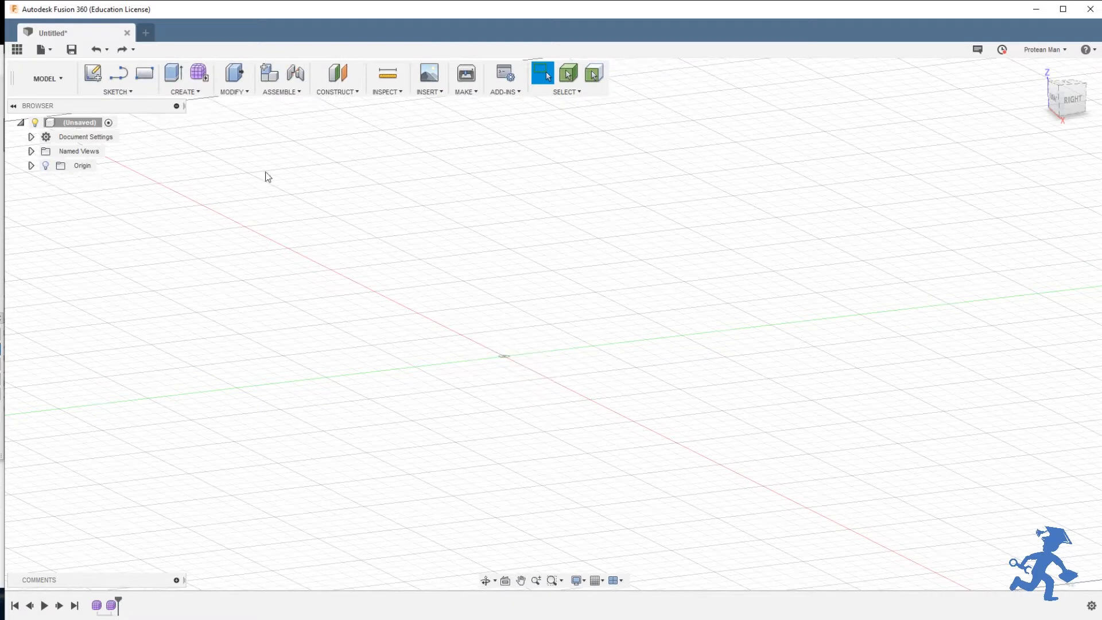
- Create a new form to enter the sculpting environment and dismiss the notice
click(200, 73)
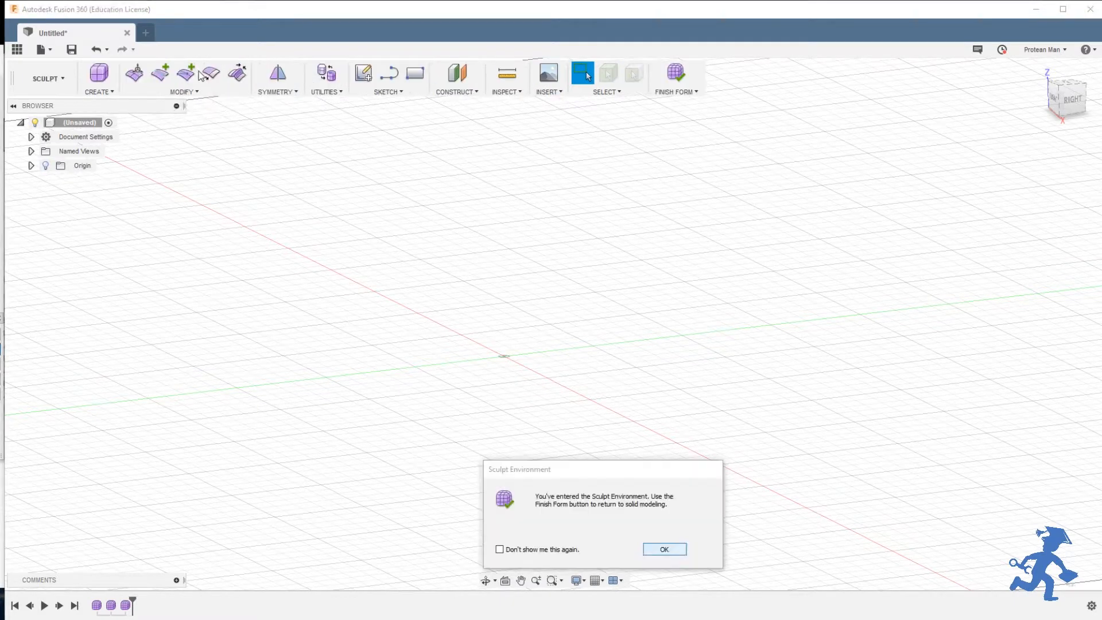
click(664, 549)
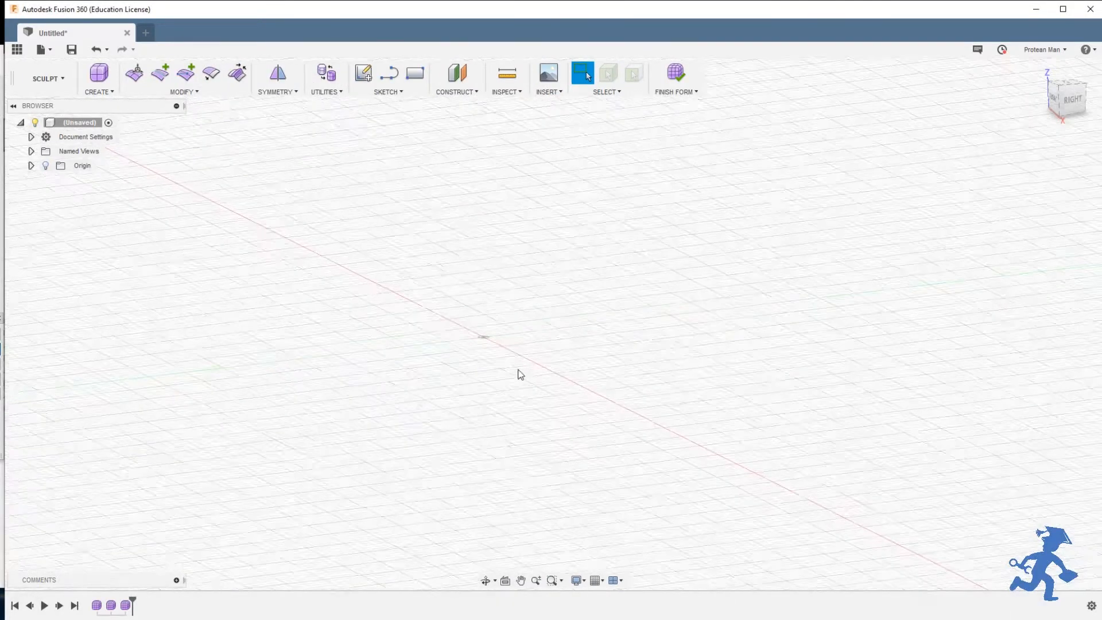
shift+middle_drag(505, 367, 468, 384)
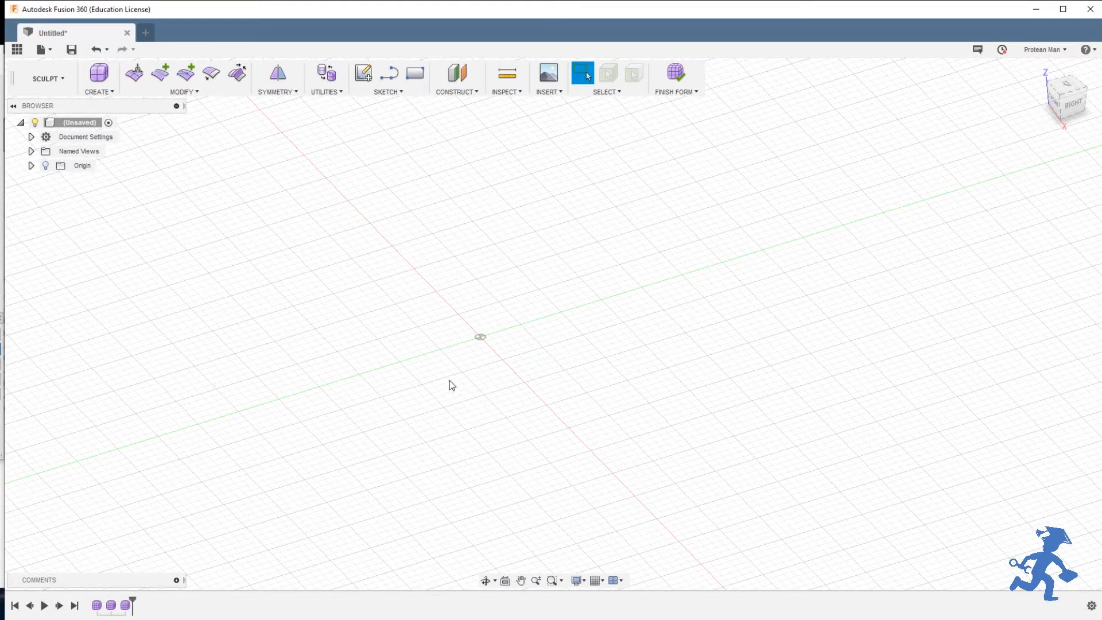
click(48, 78)
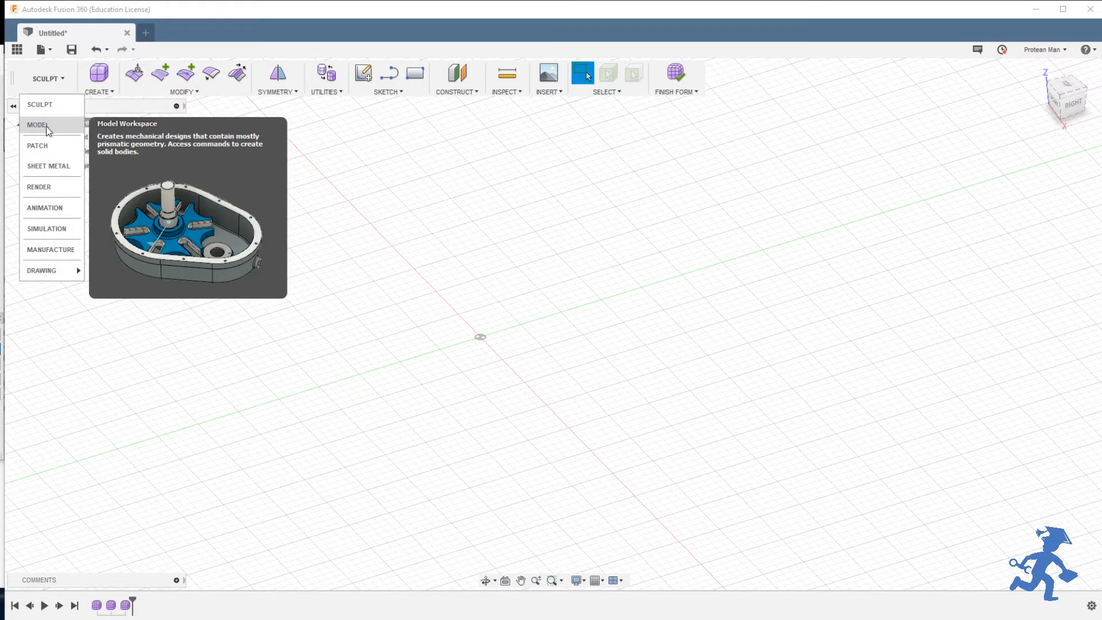
click(402, 172)
click(47, 78)
click(313, 148)
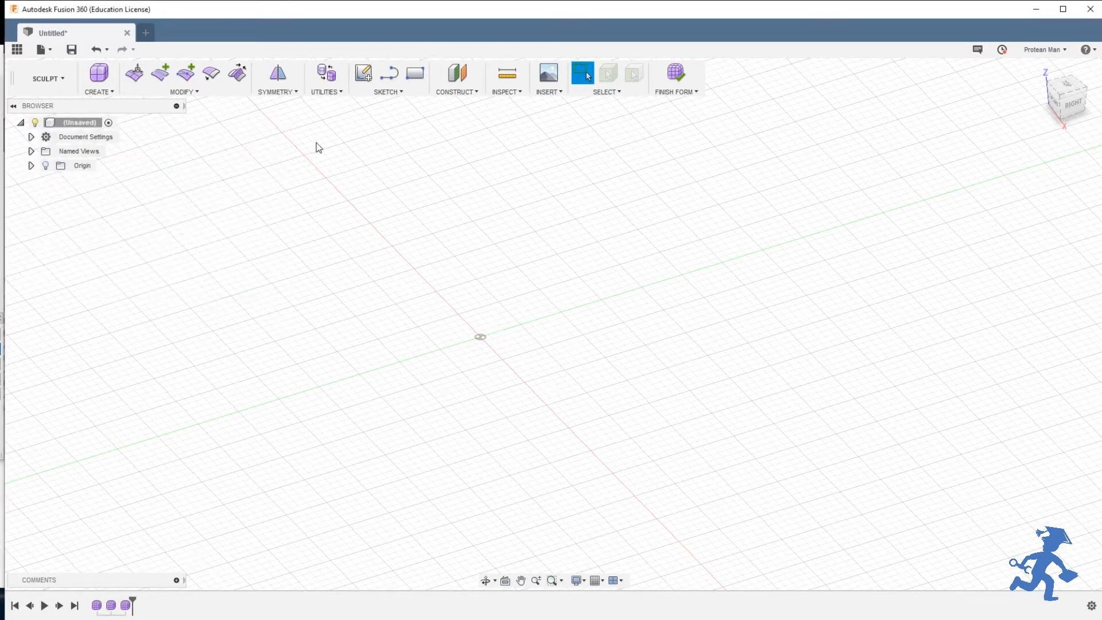
click(48, 81)
- Create a T-spline box centred on the origin, about 34 mm long, 28 mm wide and 14 mm high, as a new body
click(99, 73)
click(547, 331)
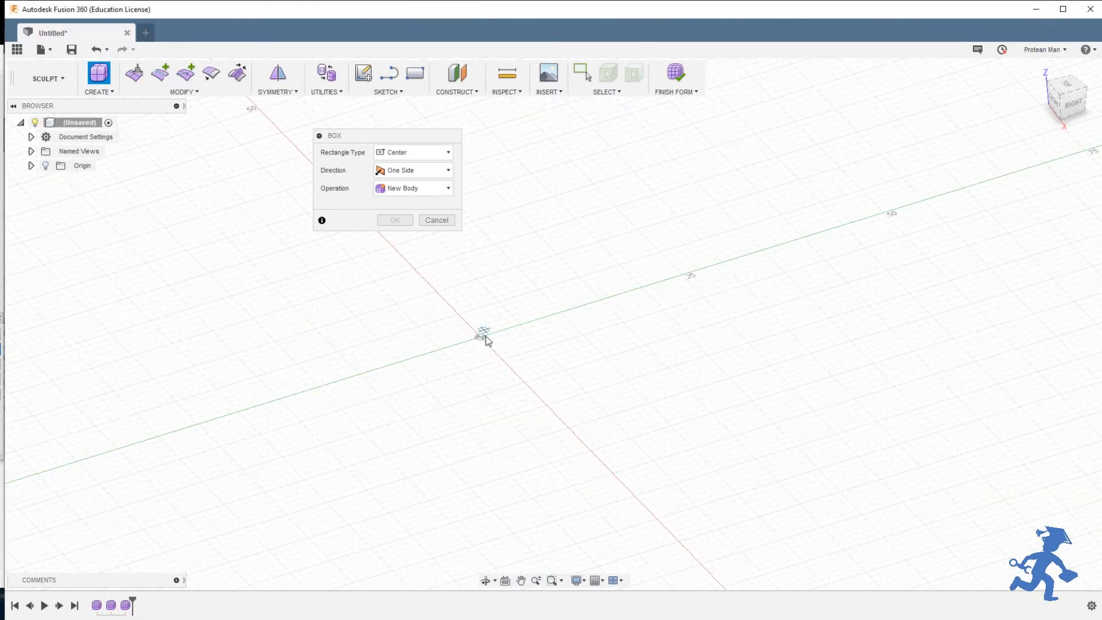
click(479, 337)
click(442, 454)
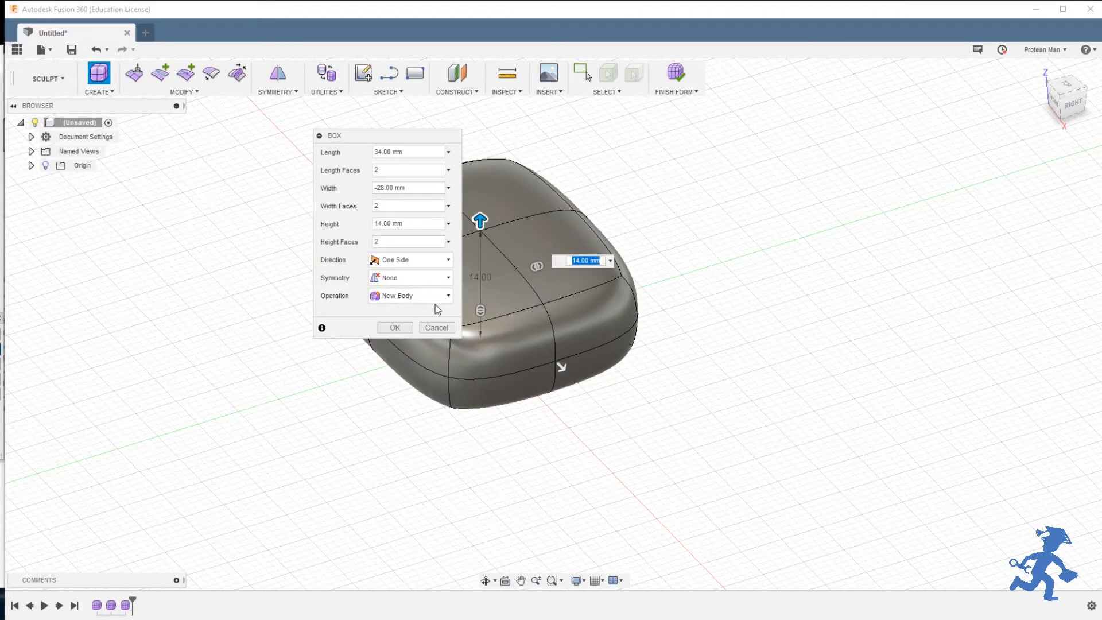
click(396, 325)
- Use Edit Form to raise the vertex at the centre of the box's top by about 21 mm
click(131, 80)
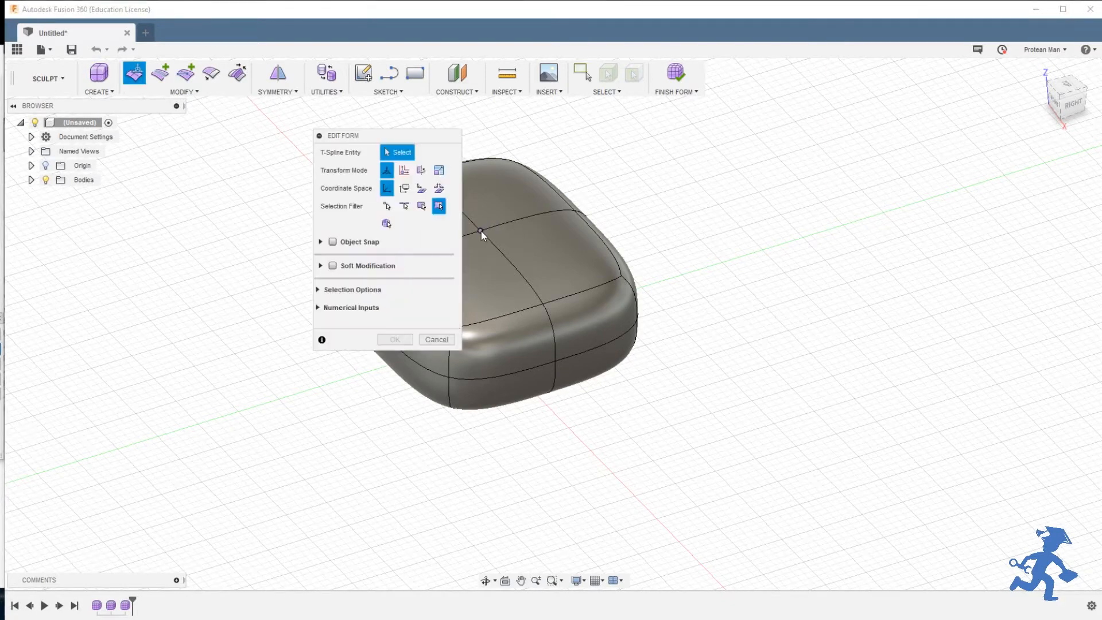
click(481, 230)
middle_drag(495, 211, 574, 302)
drag(574, 303, 555, 143)
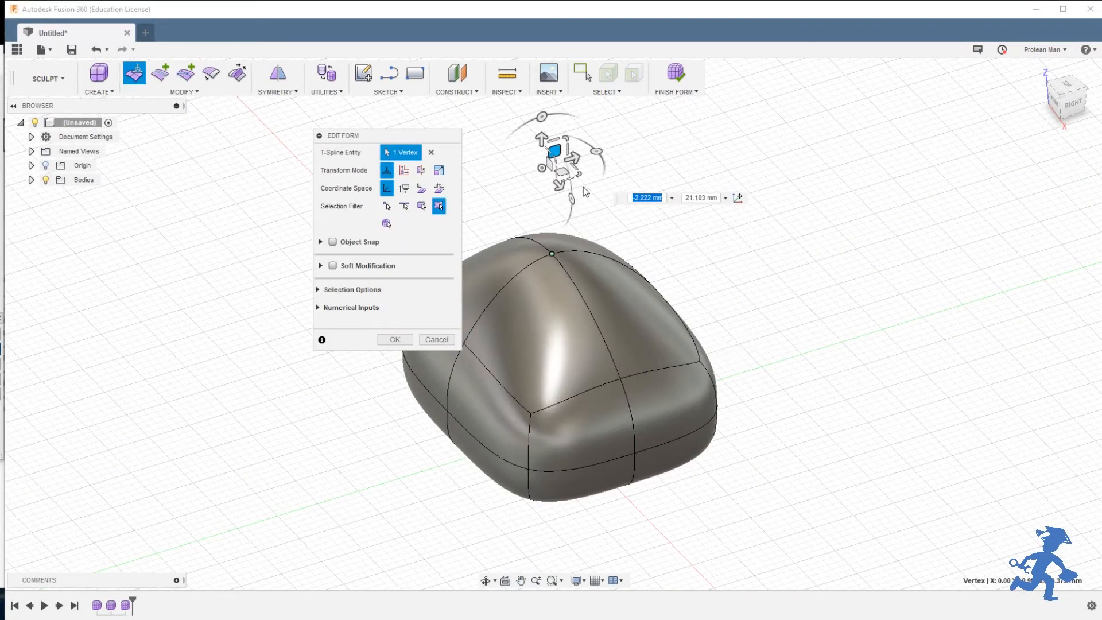
- Move the front-right corner vertex outward by about 14 and 8 mm, and the front side's middle vertex by about 9 and 16 mm
click(528, 467)
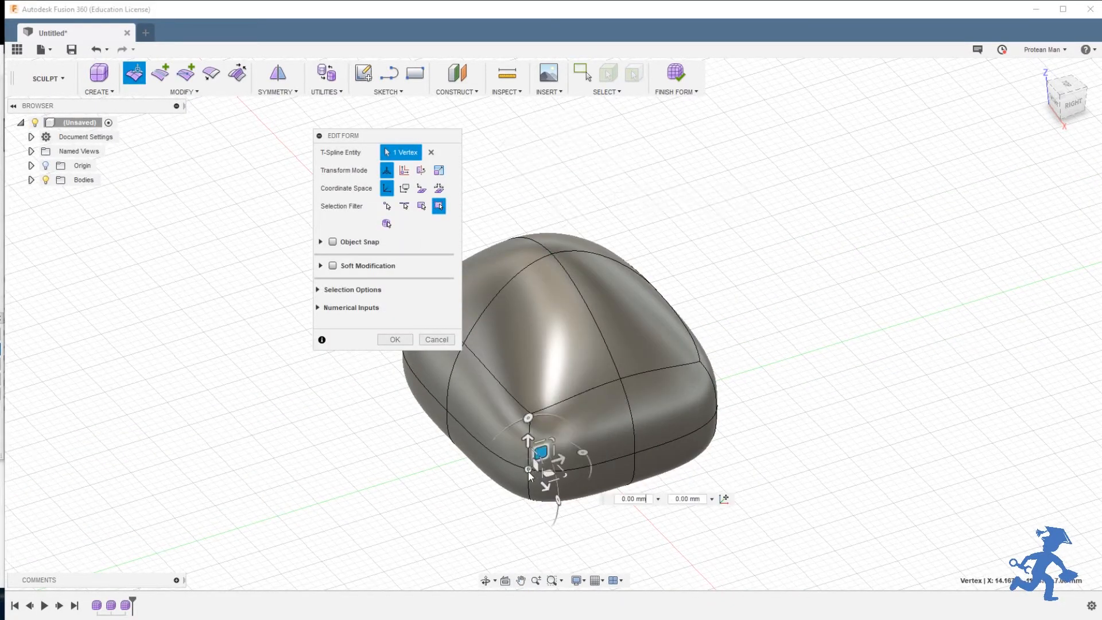
drag(552, 474, 537, 560)
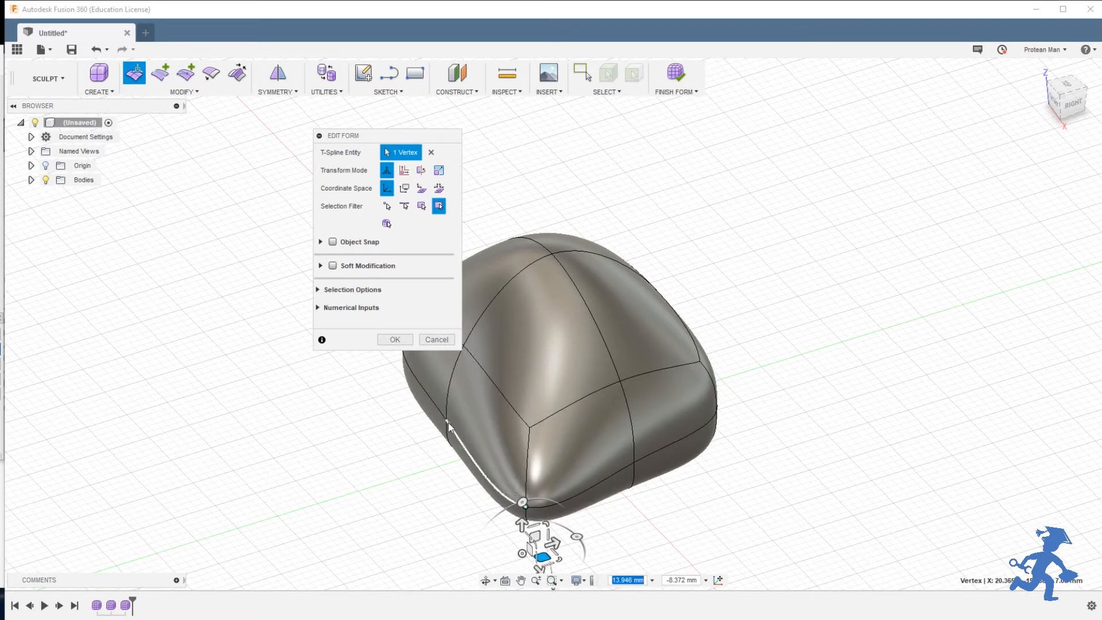
click(465, 421)
drag(467, 421, 295, 418)
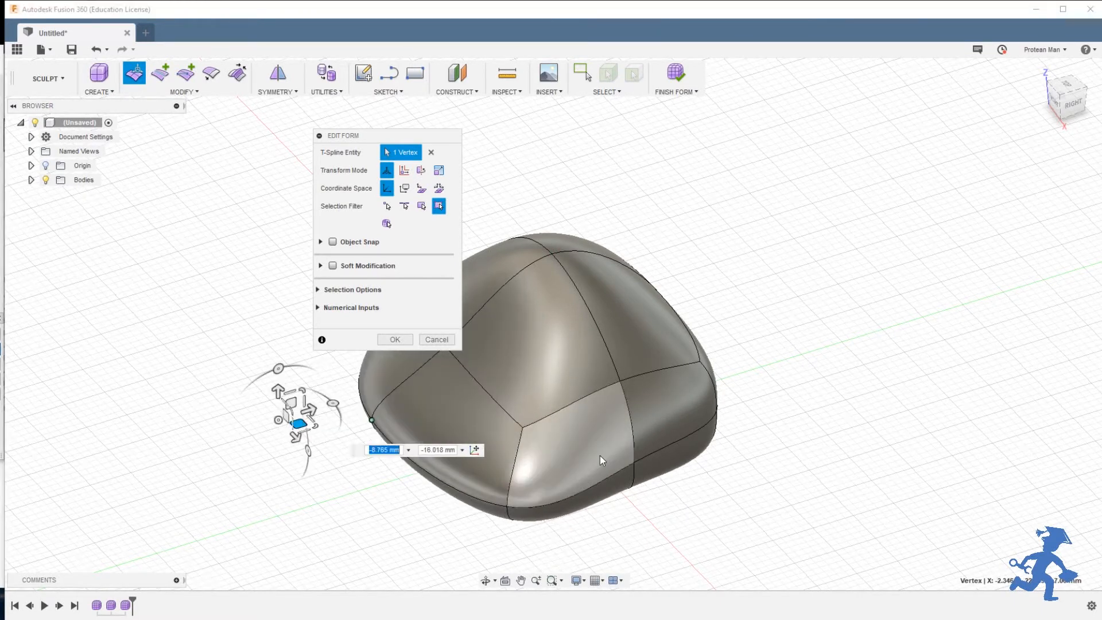
- Pull the form's back-right corner vertex outward, away from the body
middle_drag(602, 455, 575, 379)
shift+middle_drag(581, 315, 548, 353)
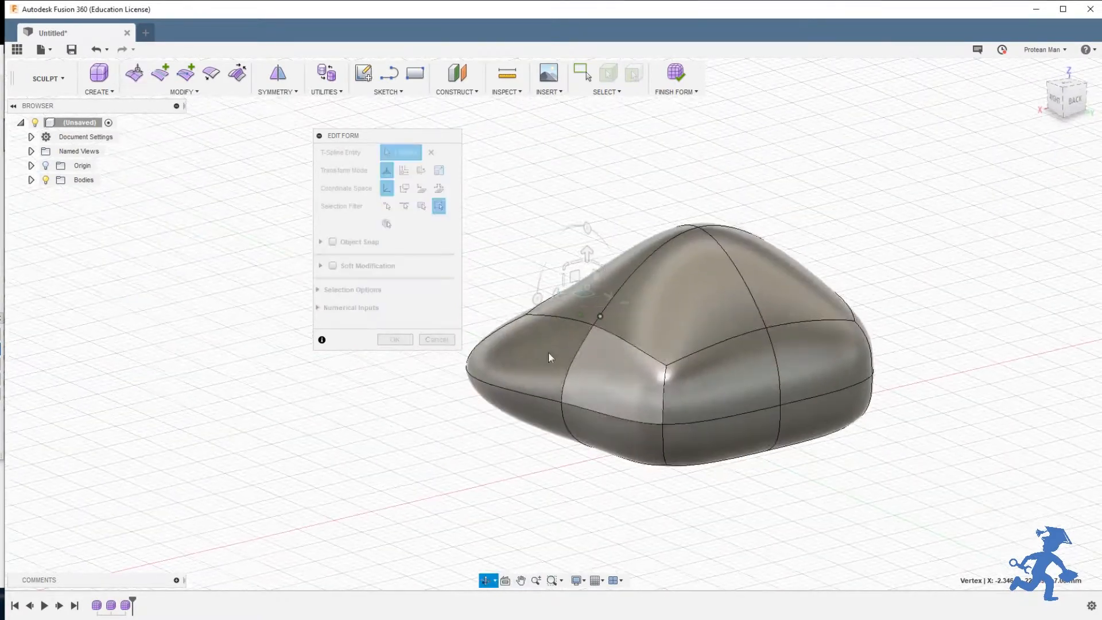
click(671, 431)
shift+middle_drag(610, 394, 725, 386)
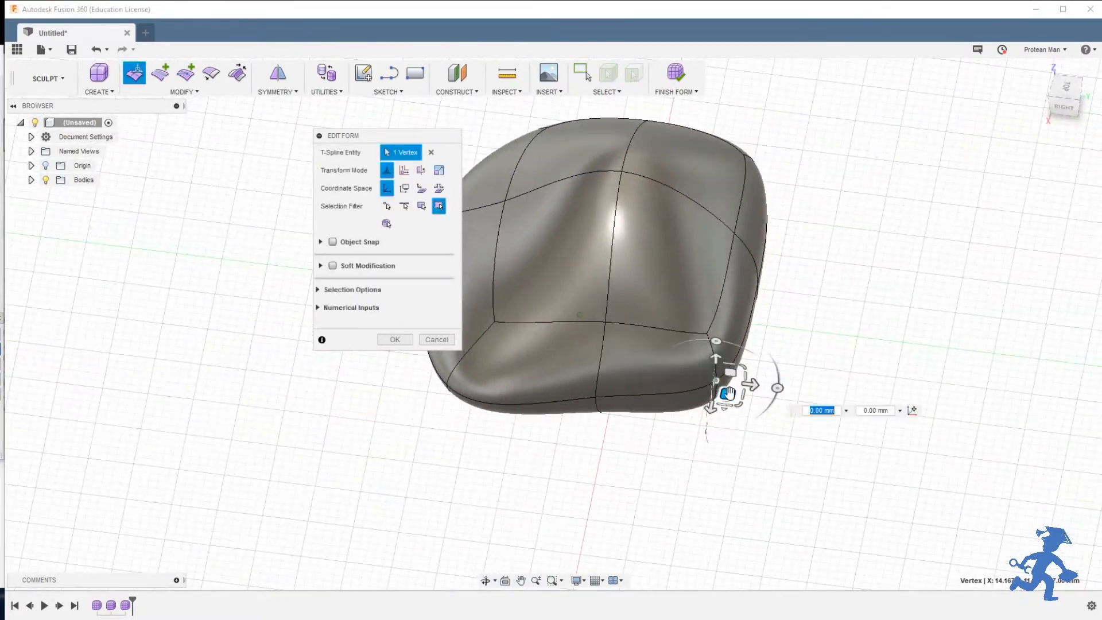
drag(729, 392, 769, 520)
- Pull the form's back-left corner vertex outward and finish editing the form
shift+middle_drag(677, 344, 552, 339)
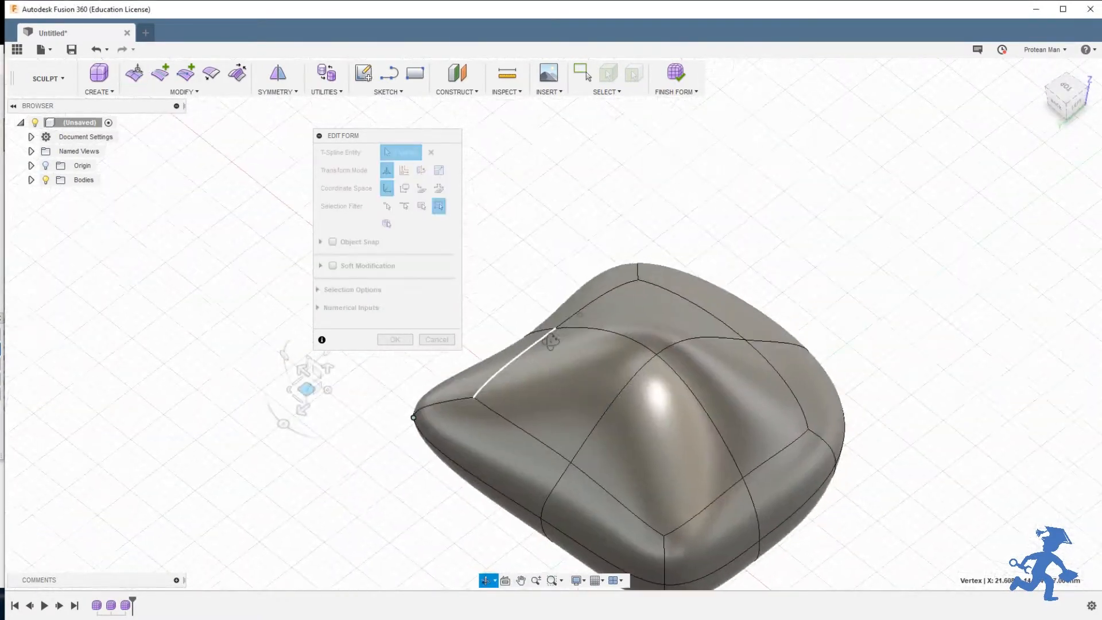
middle_drag(571, 398, 511, 192)
click(603, 376)
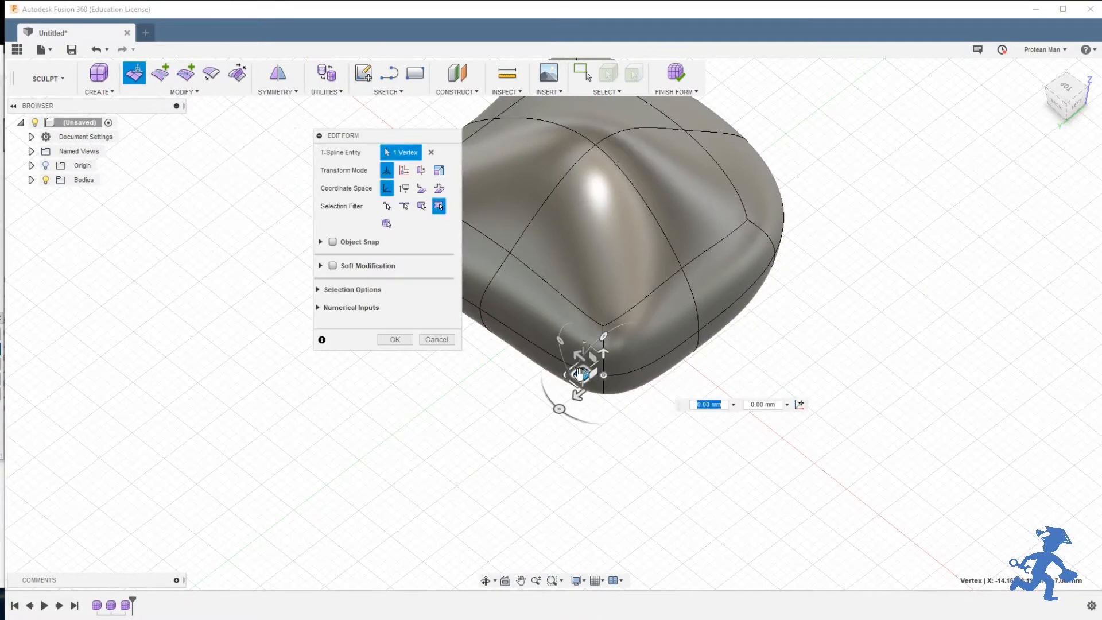
drag(584, 372, 185, 546)
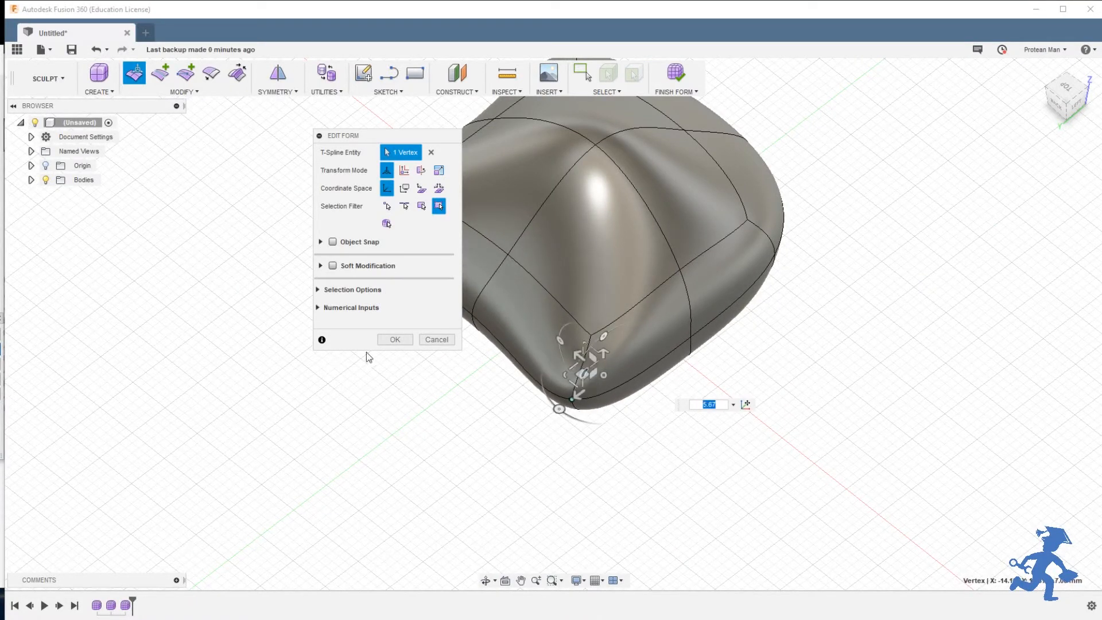
click(395, 339)
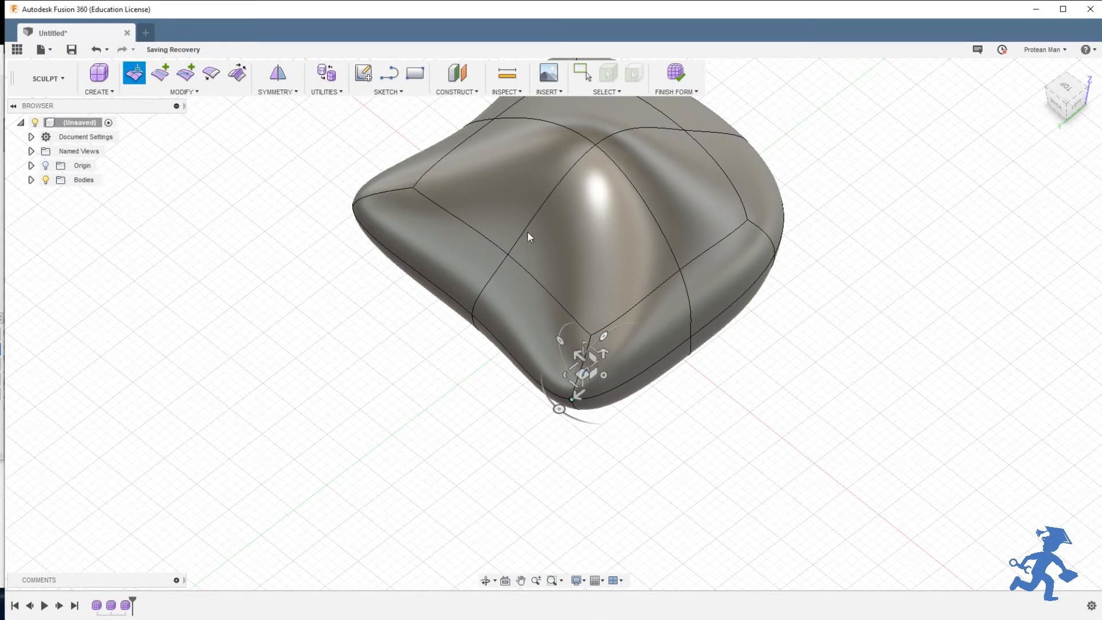
- Examine the sculpted form from several sides, switch to the Model workspace and try selecting it as a whole body
shift+middle_drag(528, 232, 428, 321)
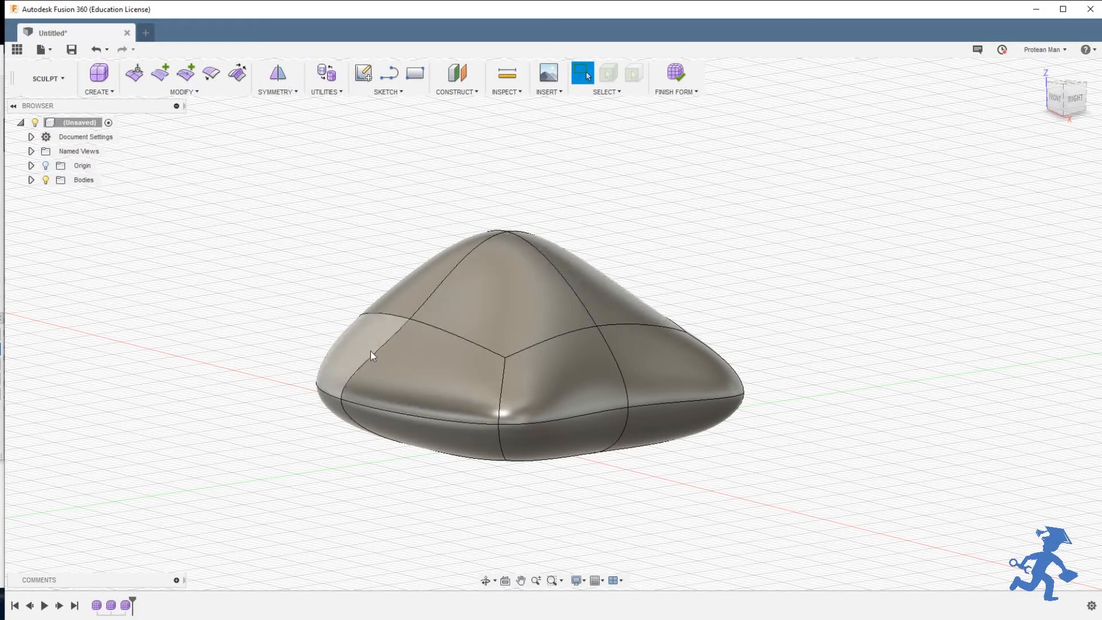
mouse_move(504, 236)
shift+middle_down()
mouse_move(497, 278)
mouse_move(637, 302)
mouse_move(485, 315)
mouse_move(229, 214)
shift+middle_up()
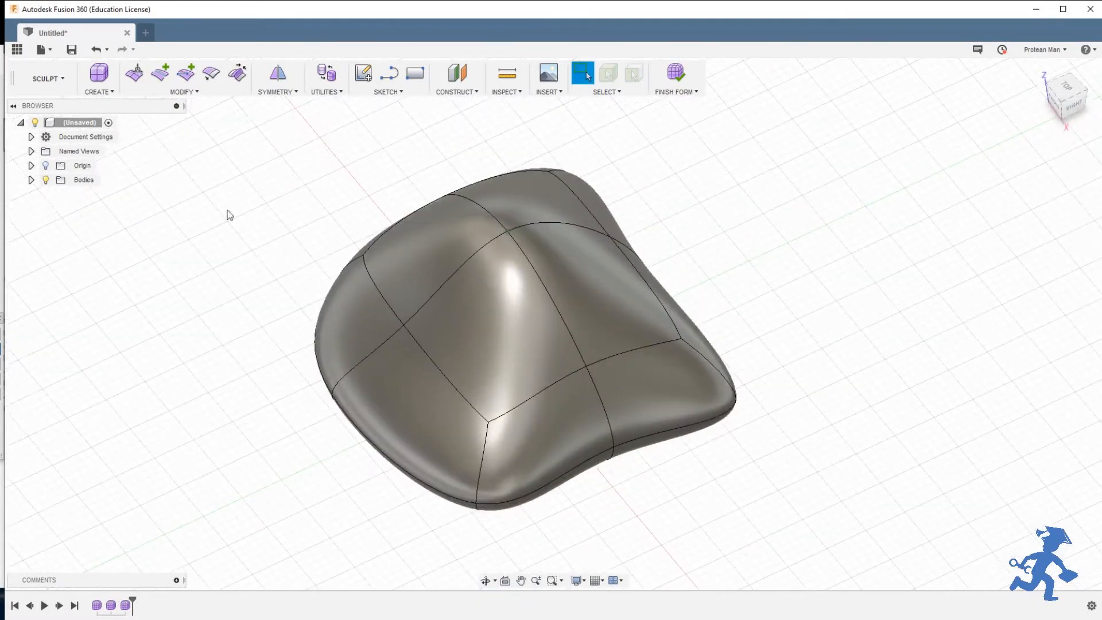
click(47, 78)
click(37, 120)
double_click(480, 304)
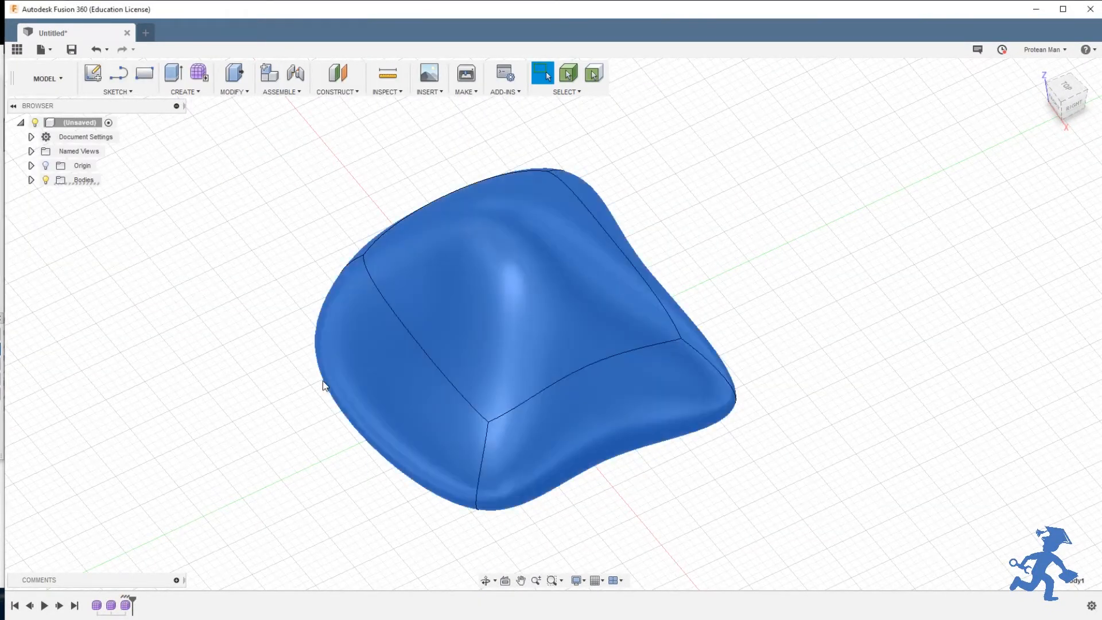
click(262, 364)
double_click(487, 276)
shift+middle_drag(445, 382, 319, 337)
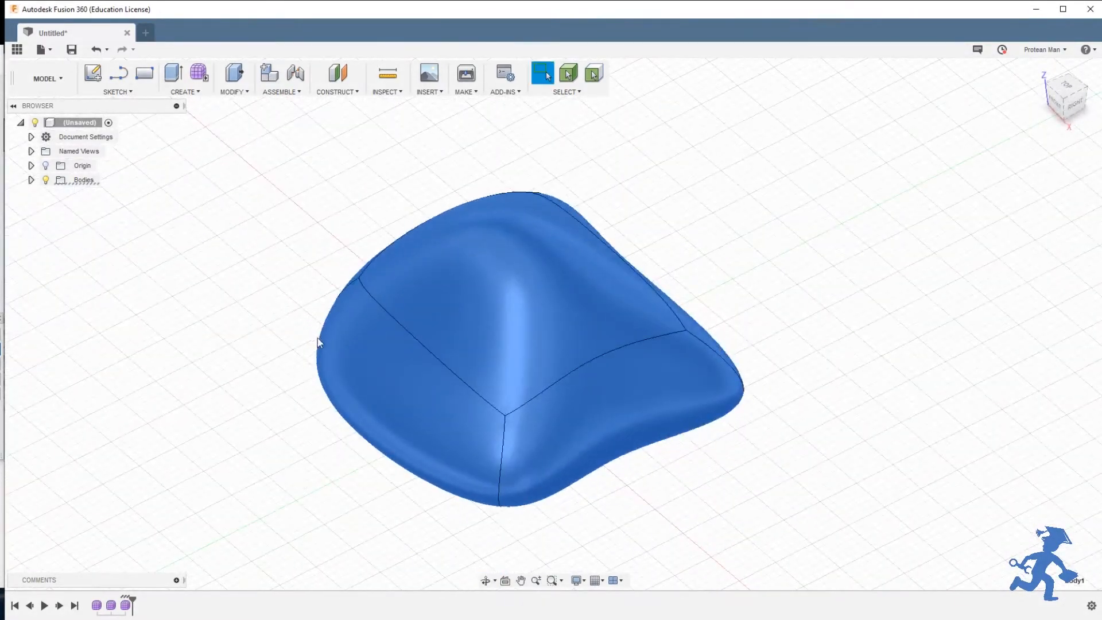
click(187, 138)
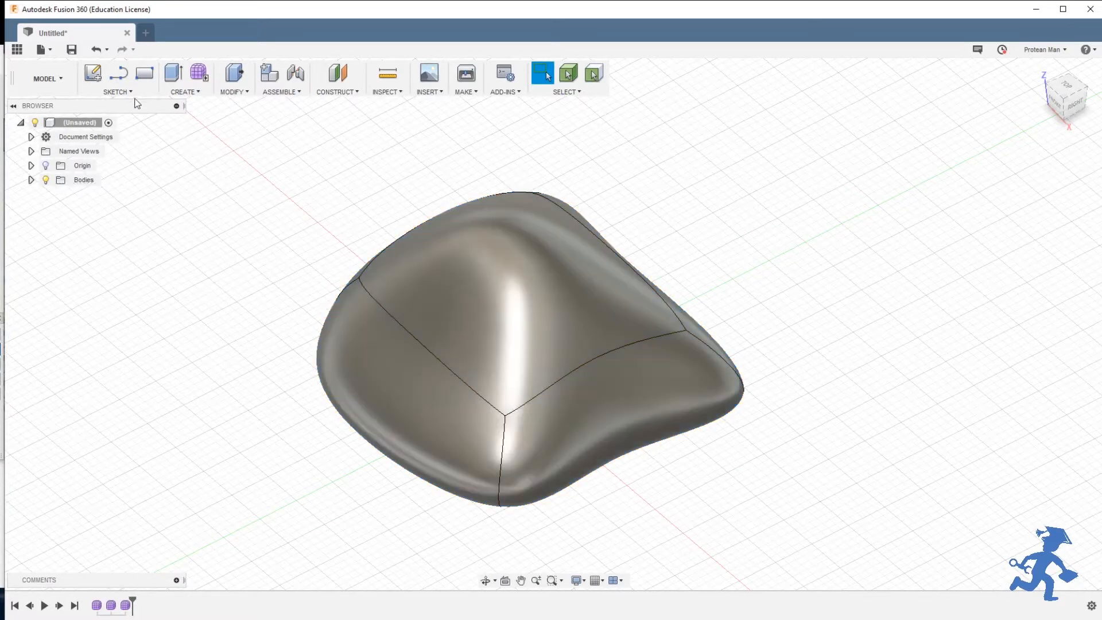
- Cut the sculpted body with a solid cylinder about 20.4 mm in diameter and 32 mm high near its front corner
click(184, 92)
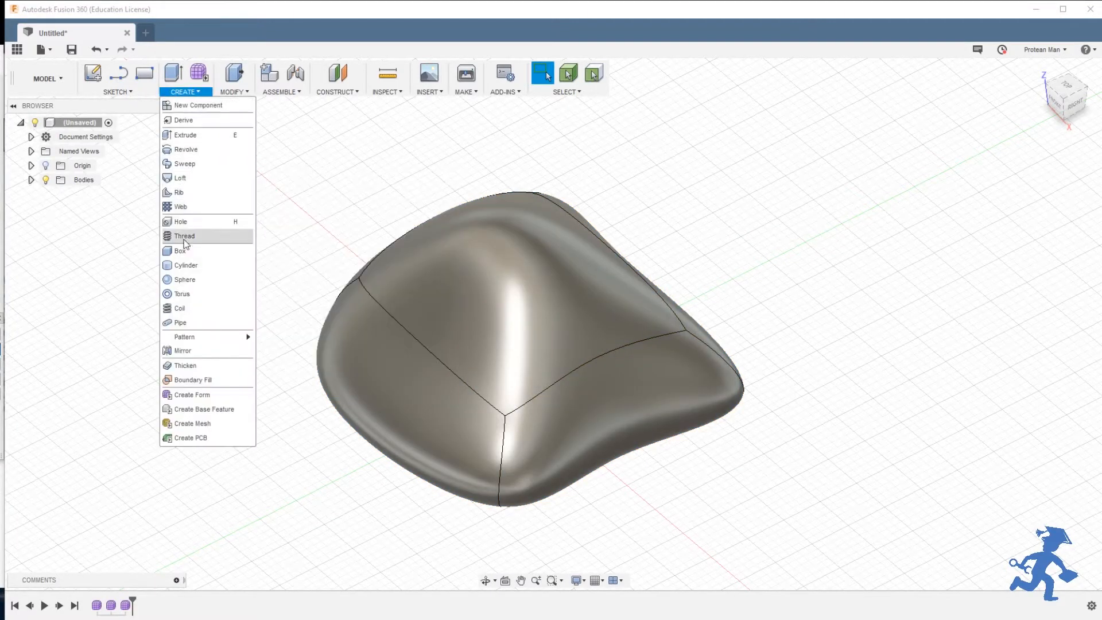
click(186, 265)
click(573, 396)
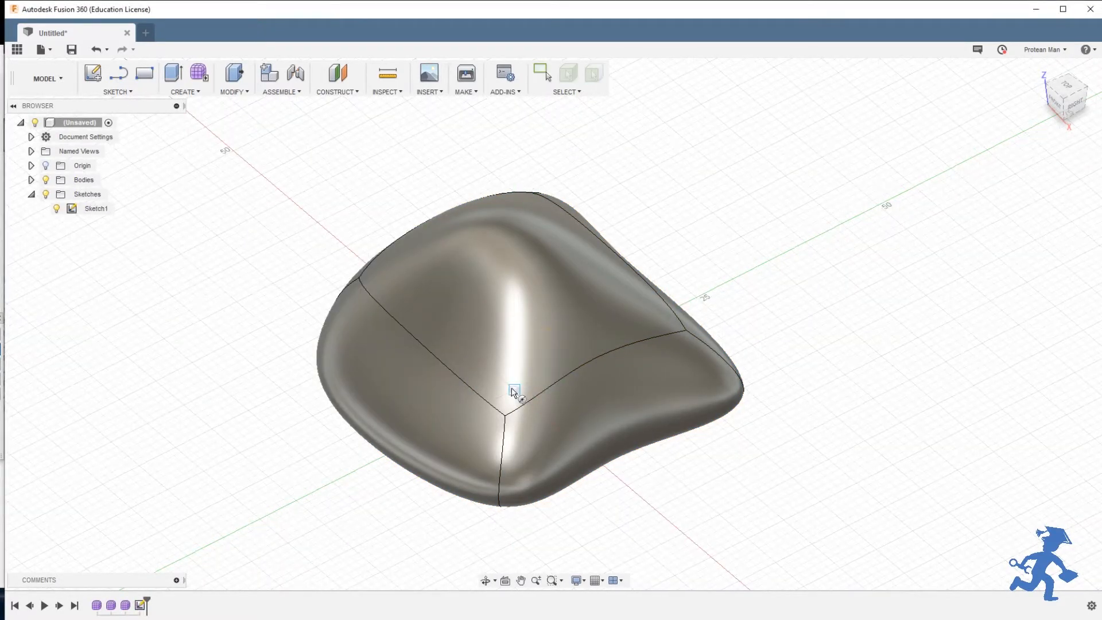
click(513, 389)
click(447, 345)
drag(523, 195, 522, 171)
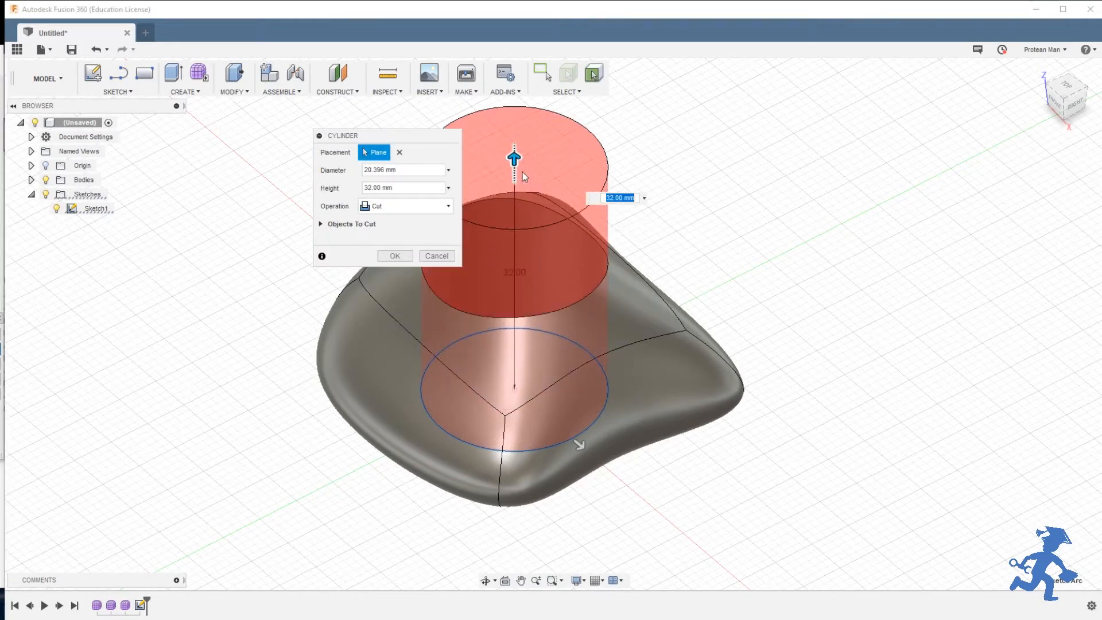
click(395, 256)
mouse_move(391, 294)
shift+middle_down()
mouse_move(420, 327)
mouse_move(381, 293)
shift+middle_up()
- Undo the cylinder cut and the finishing of the form to return to the editable T-spline in the Sculpt workspace
key(ctrl+z)
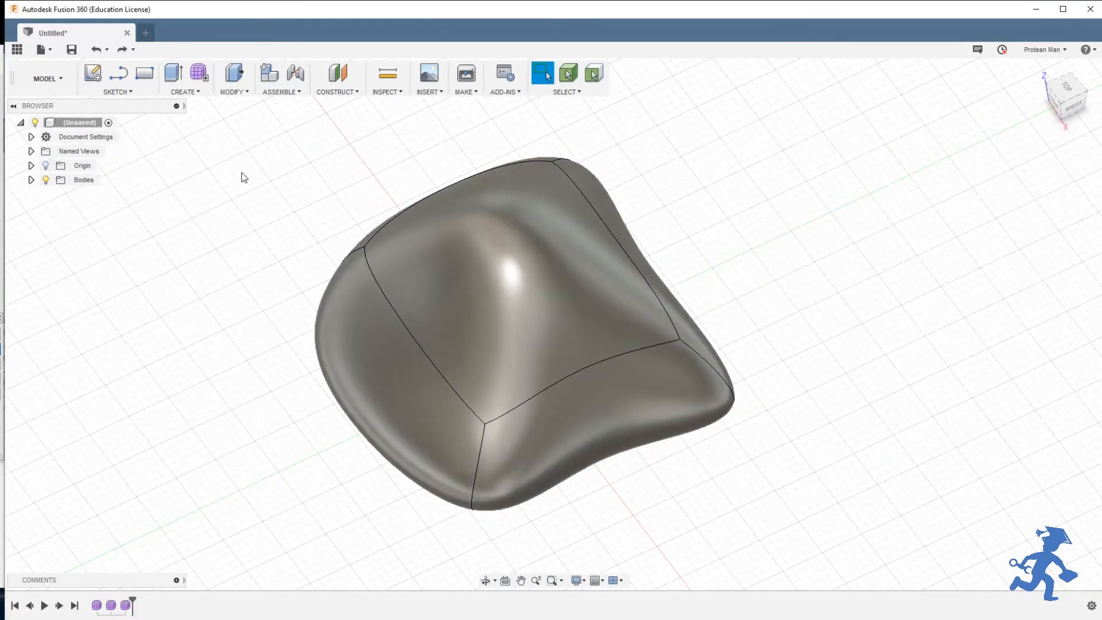
key(ctrl+z)
click(664, 565)
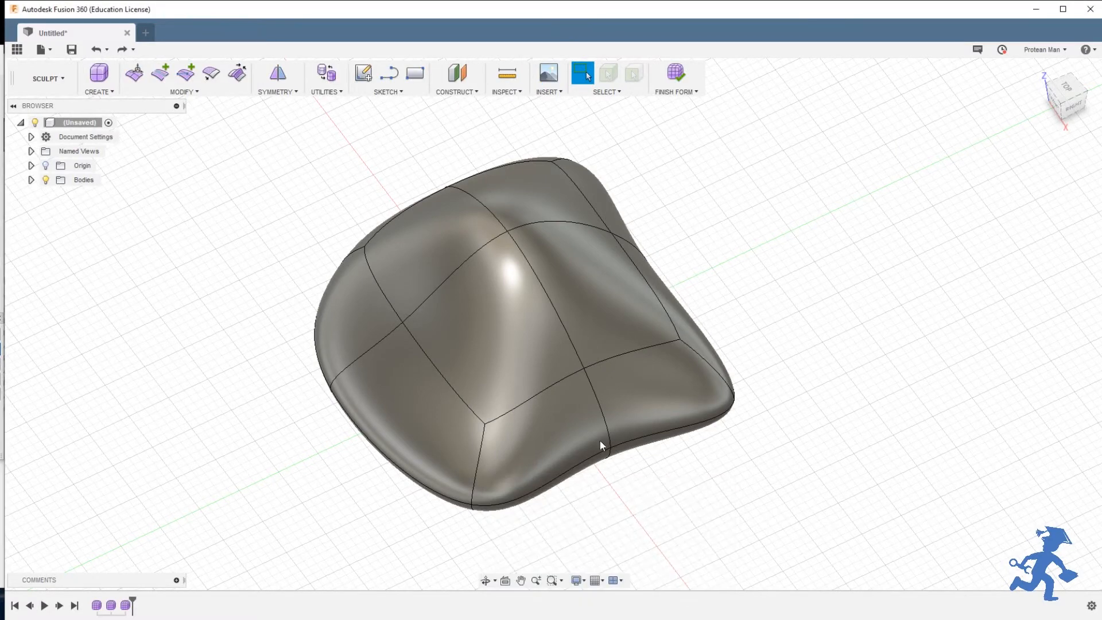
shift+middle_drag(600, 445, 426, 259)
- Examine the Convert command's available conversion types and the list of workspaces without converting anything
click(57, 83)
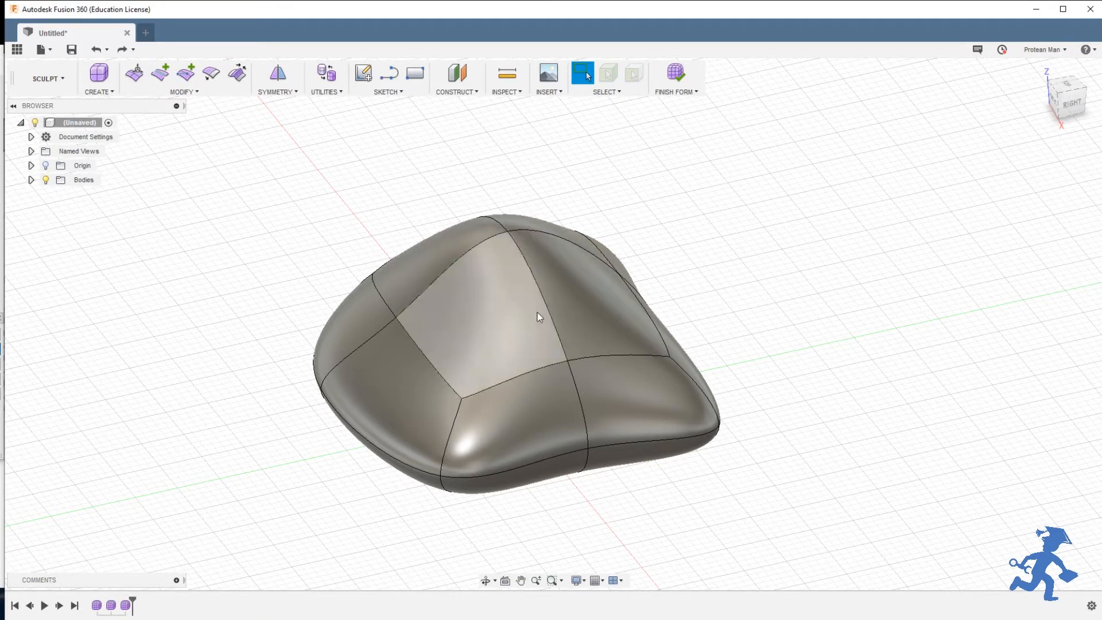
click(332, 93)
click(329, 150)
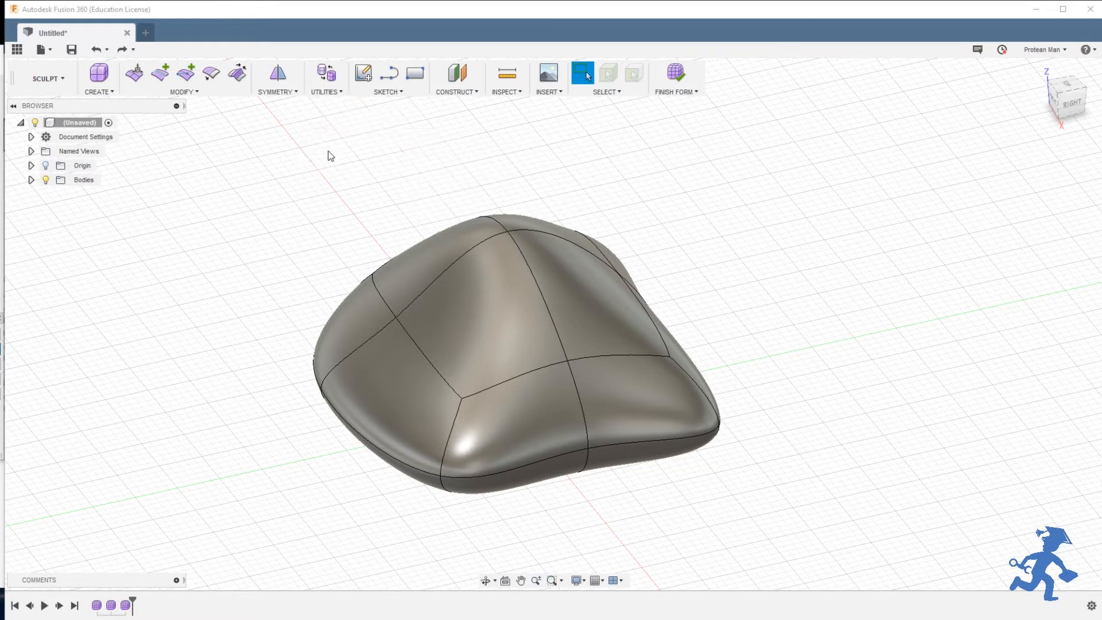
click(402, 152)
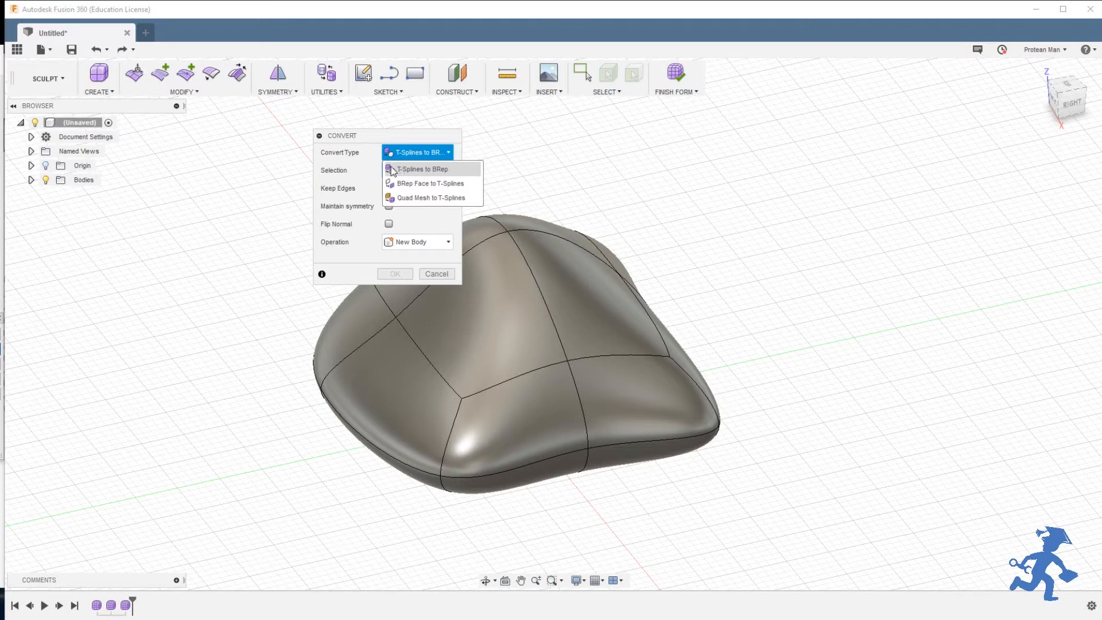
click(392, 171)
click(429, 274)
click(67, 86)
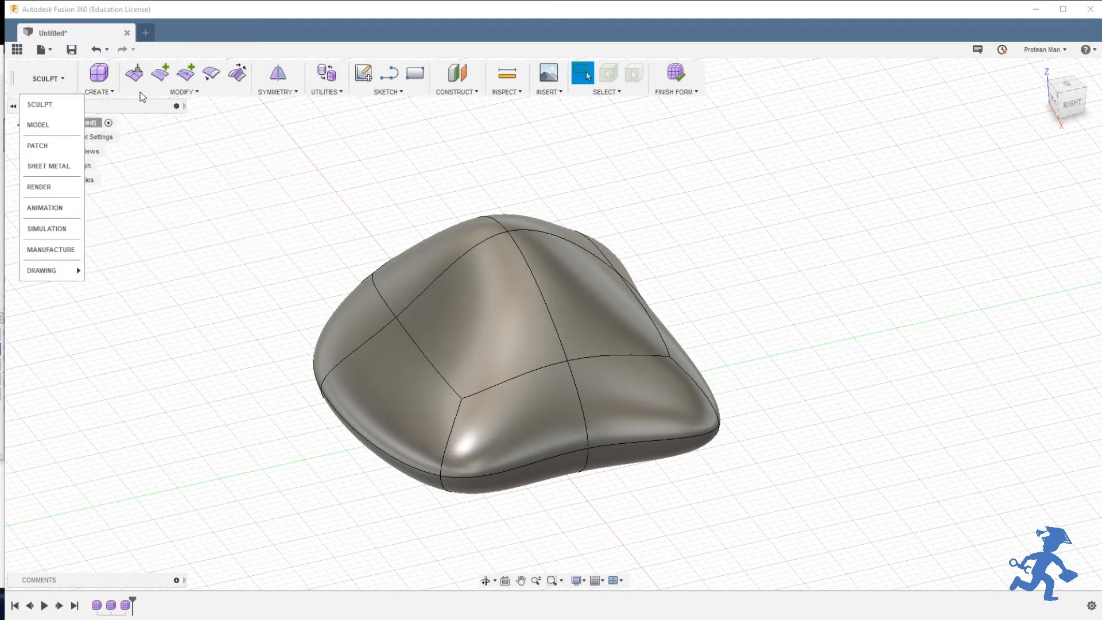
click(281, 154)
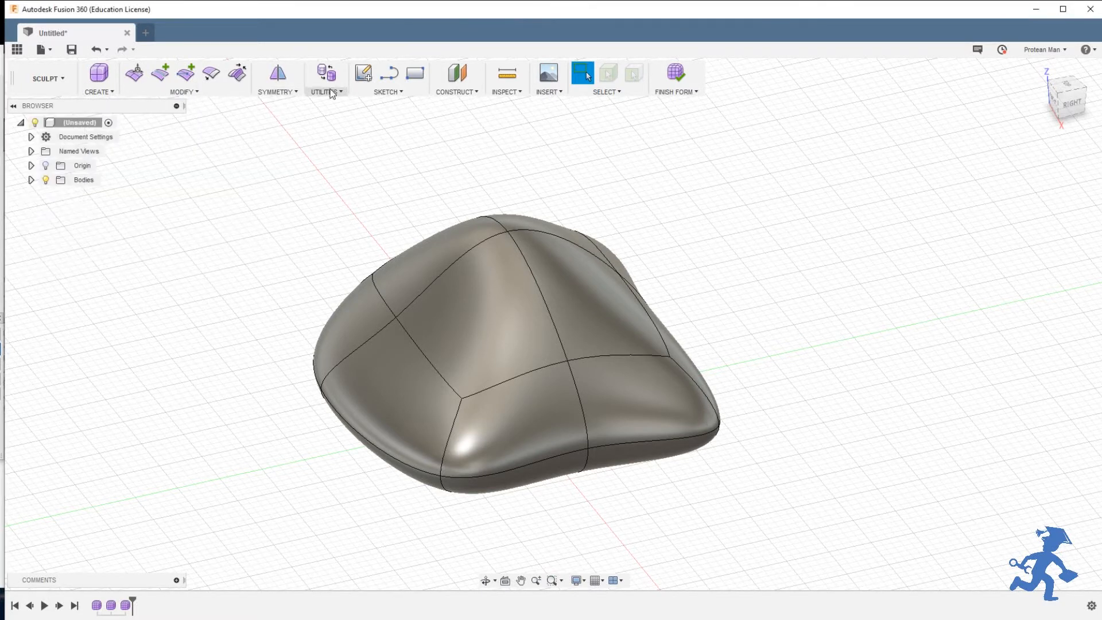
click(325, 86)
click(324, 148)
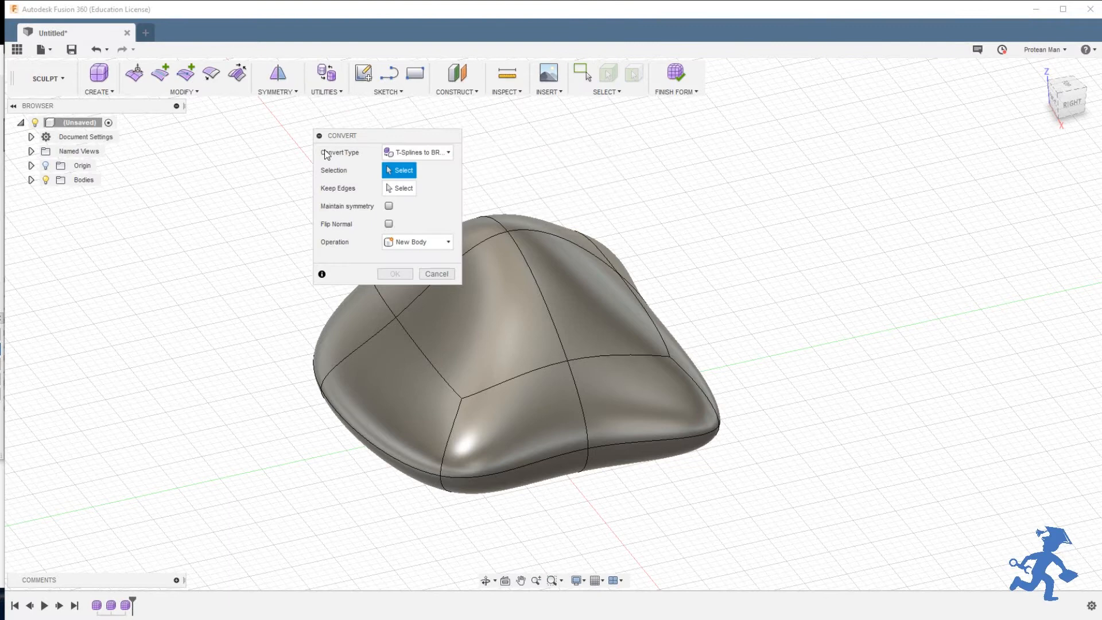
click(417, 152)
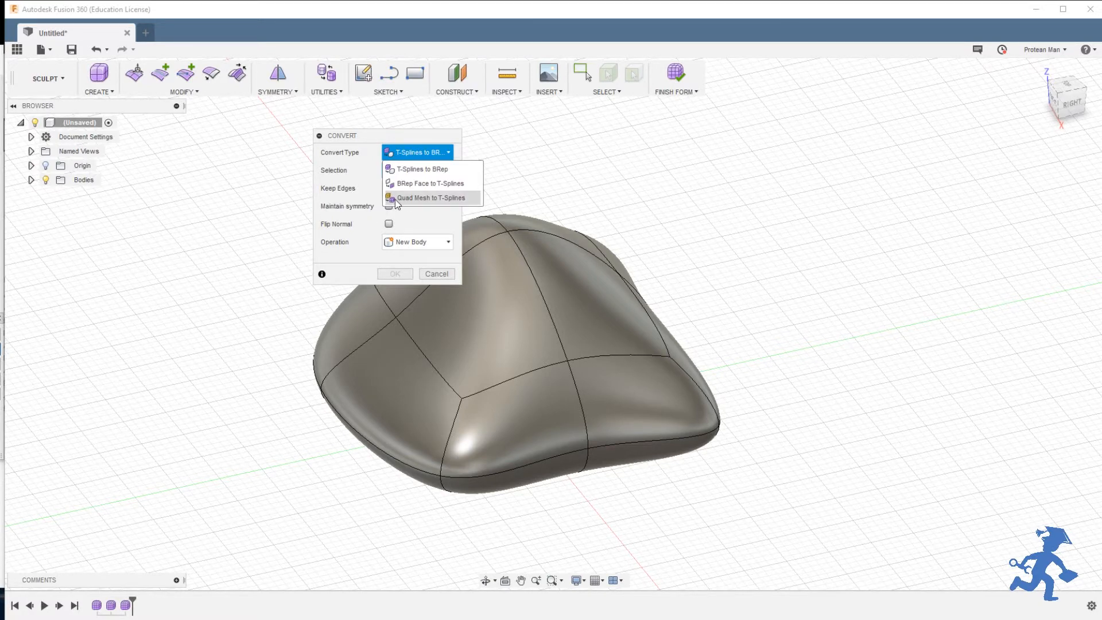
click(438, 275)
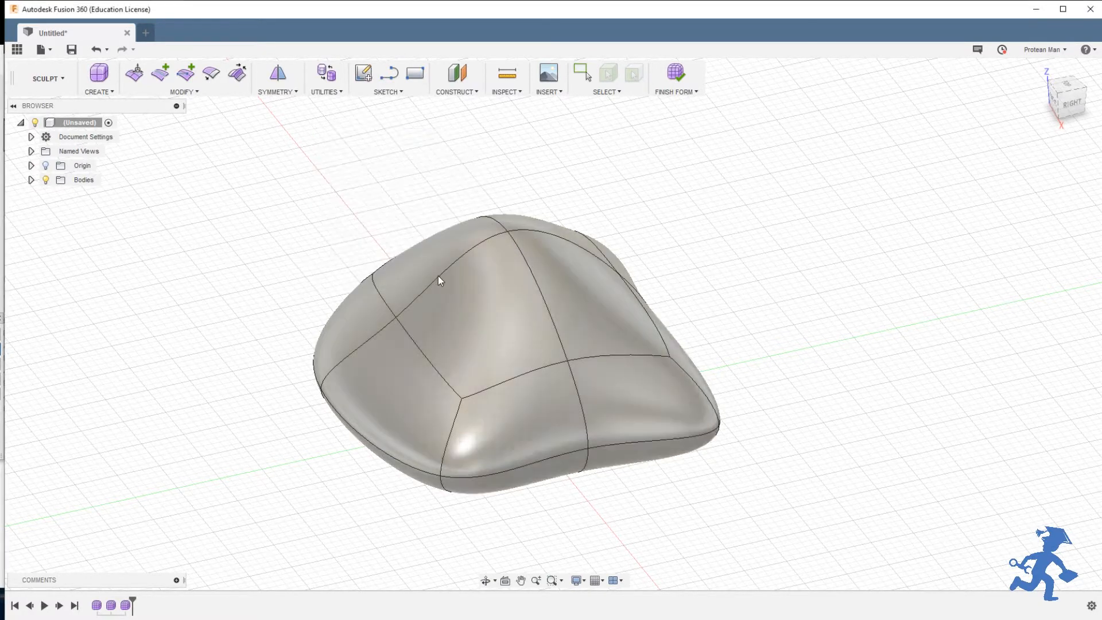
click(51, 79)
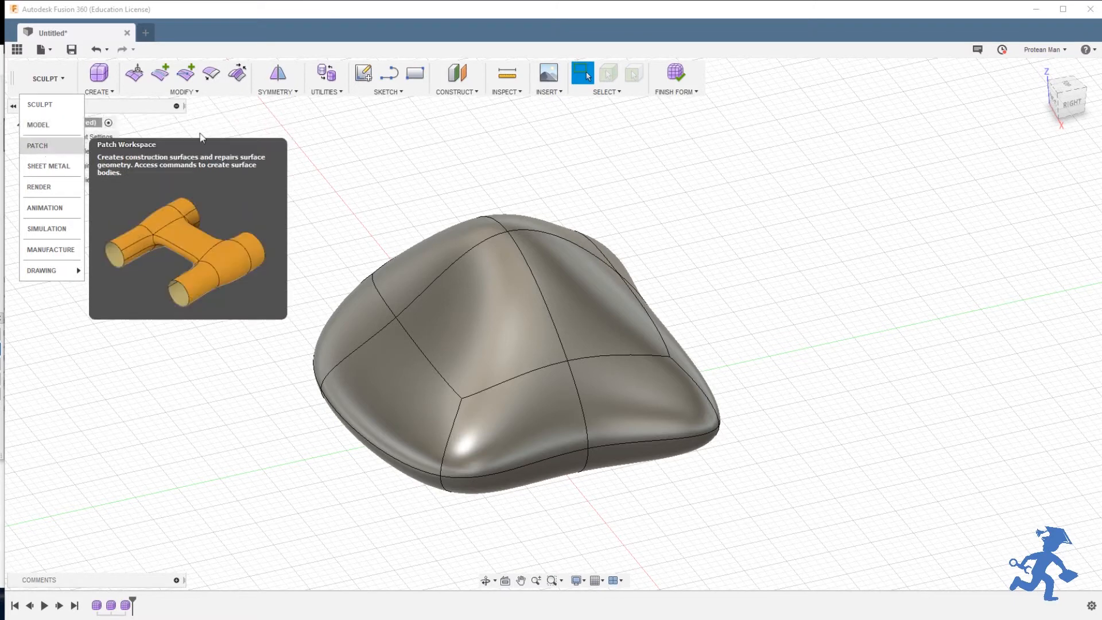
- Convert the whole sculpted form with the T-Splines to BRep type, using the New Body operation and no symmetry
shift+middle_drag(550, 288, 482, 307)
click(319, 92)
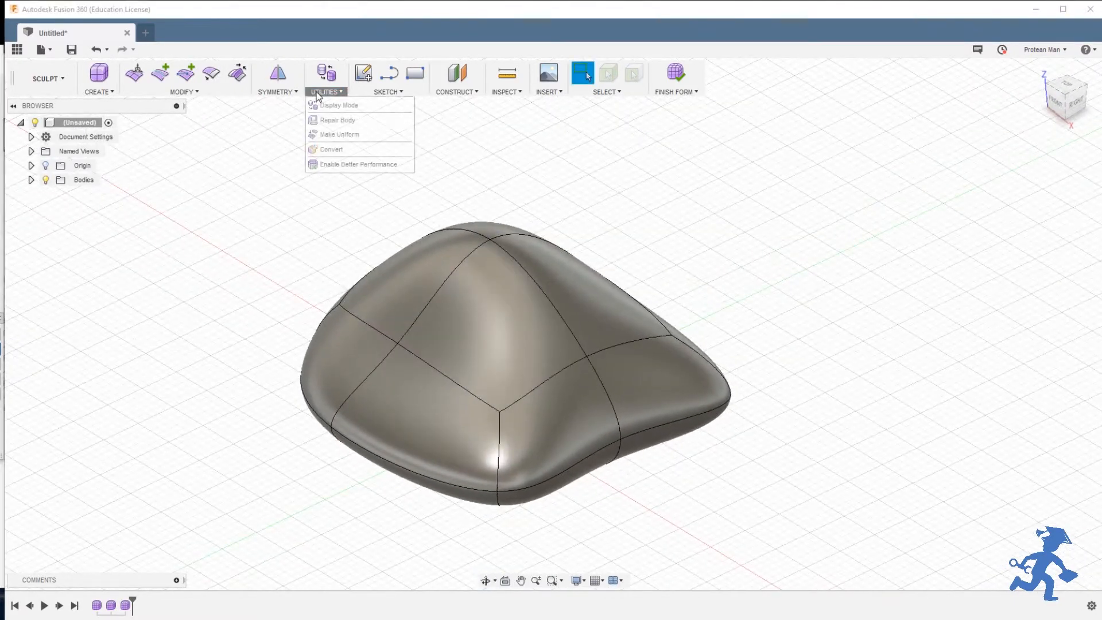
click(344, 148)
click(380, 374)
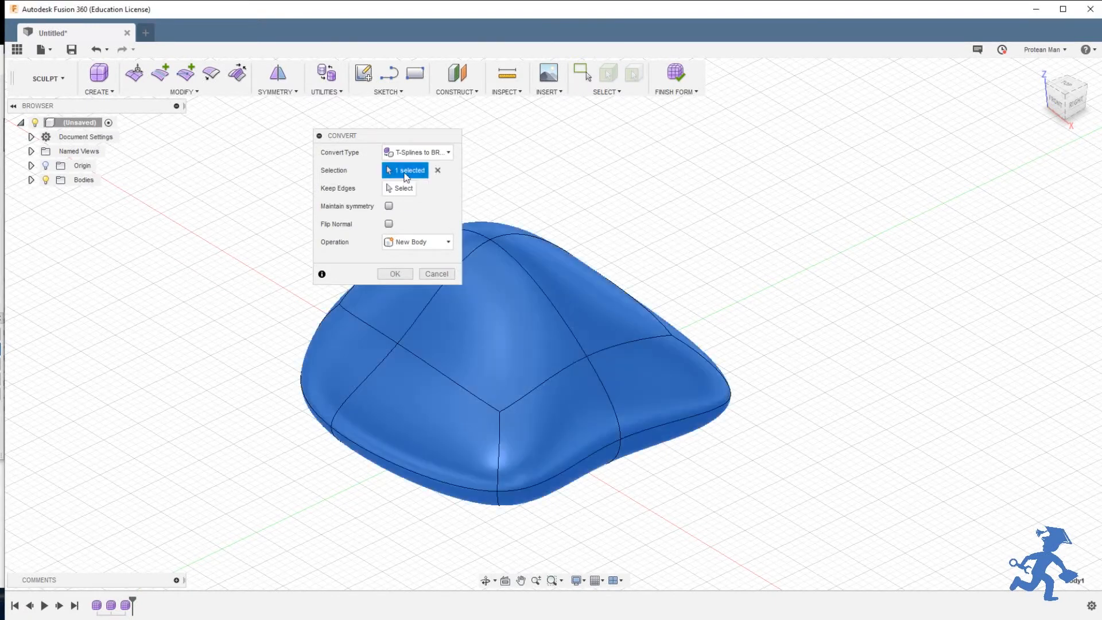
click(404, 153)
click(402, 170)
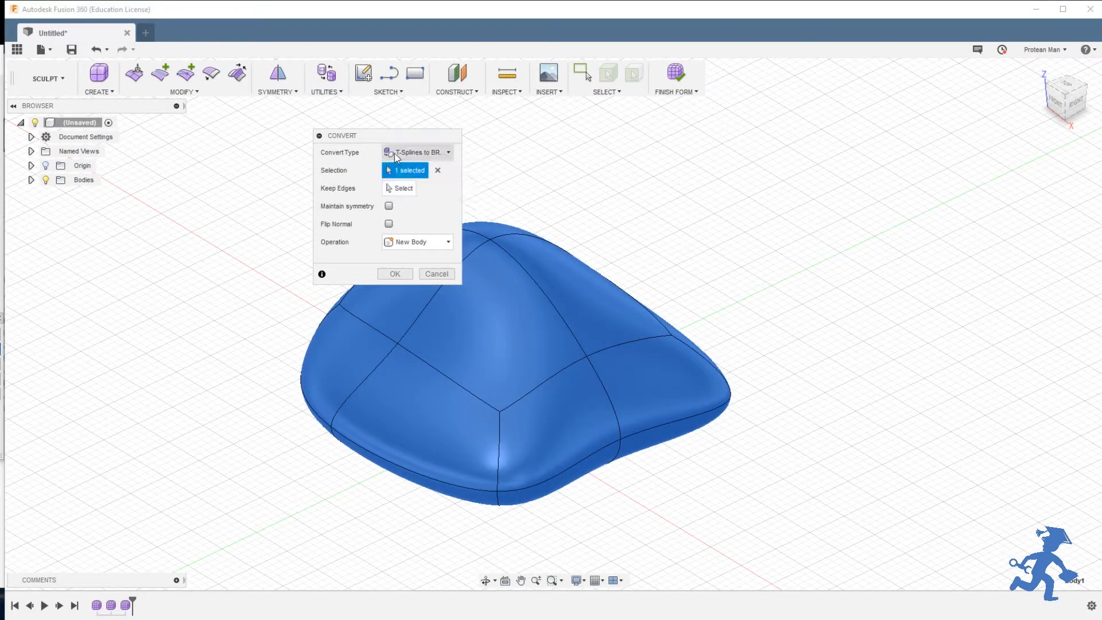
click(405, 153)
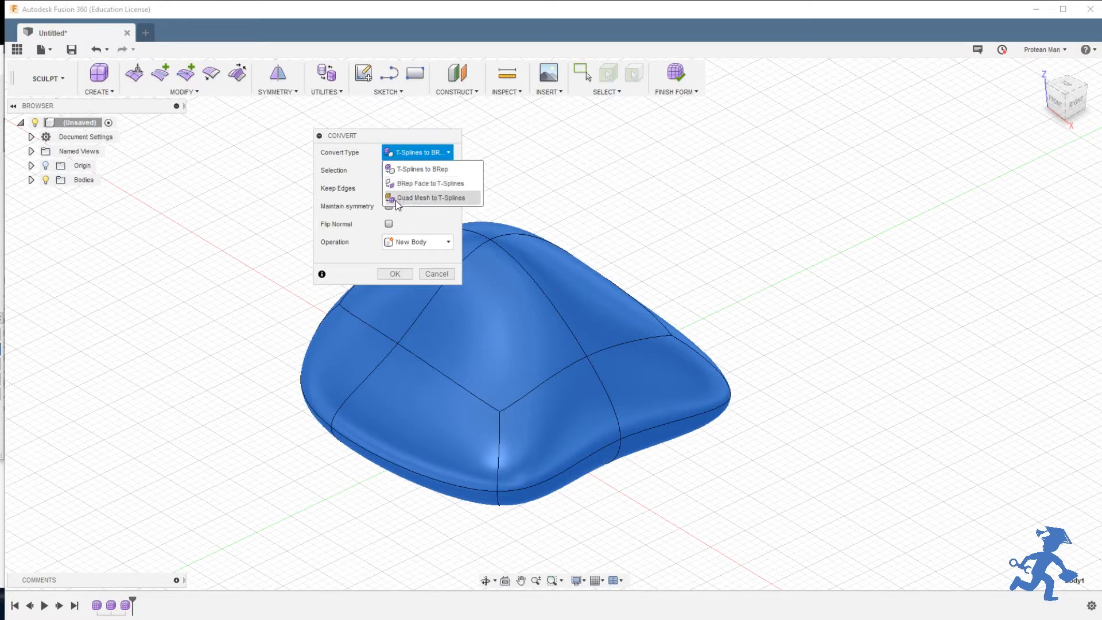
click(347, 179)
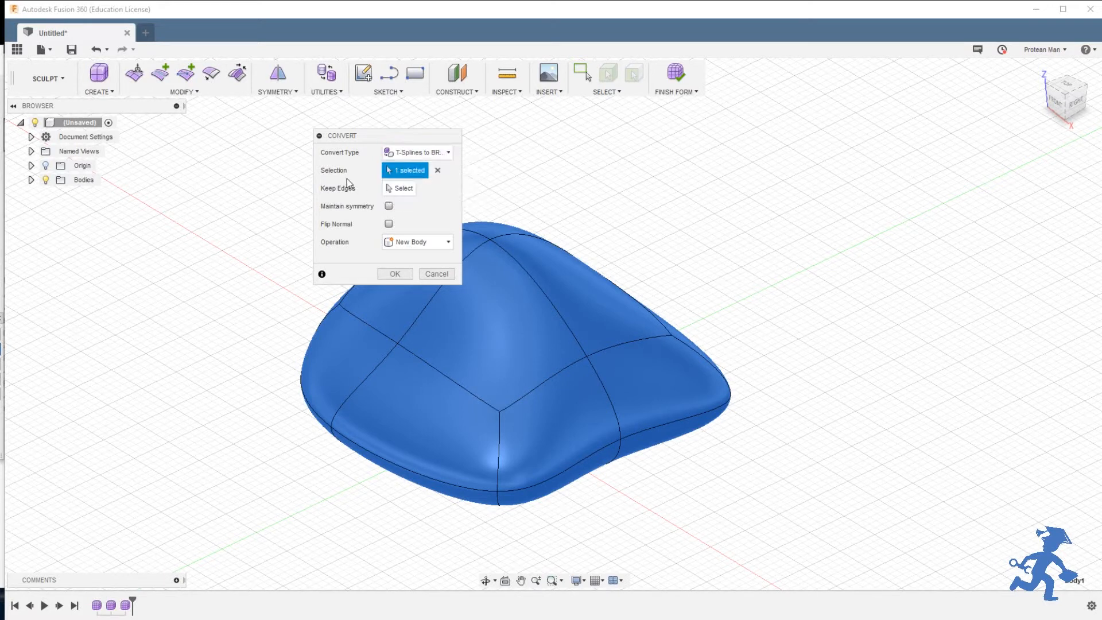
click(388, 154)
click(351, 165)
click(389, 206)
click(411, 156)
click(413, 168)
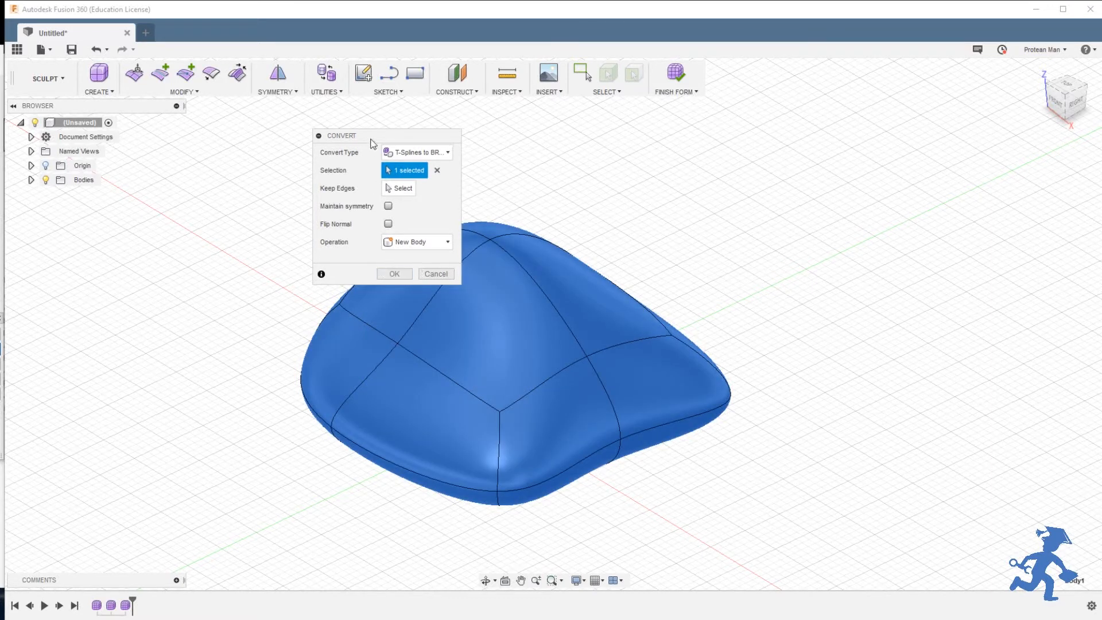
drag(371, 139, 222, 138)
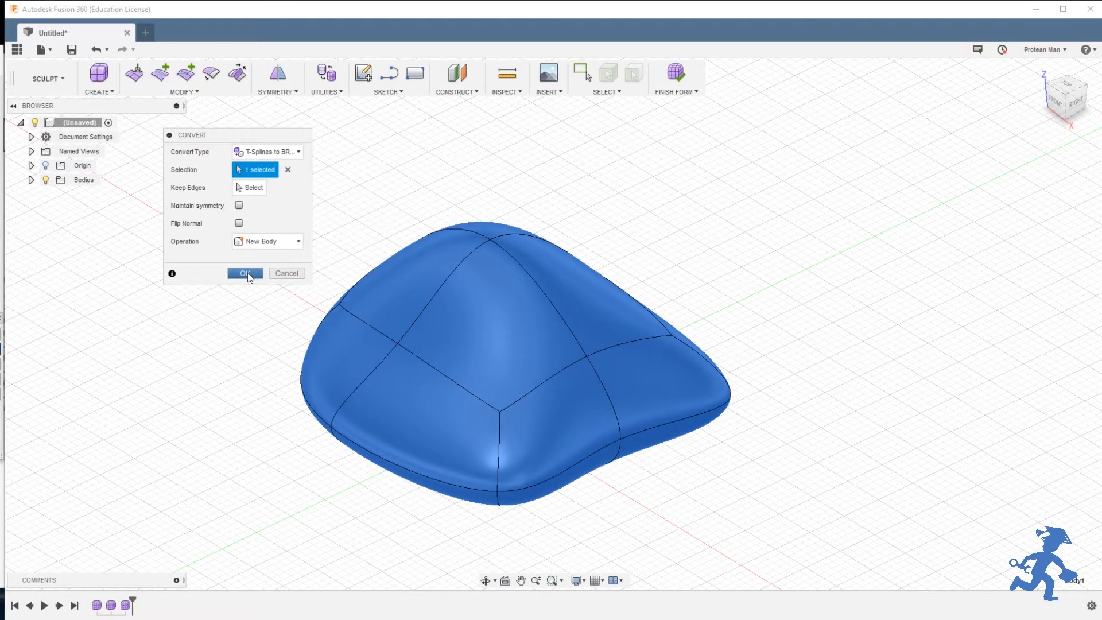
click(245, 273)
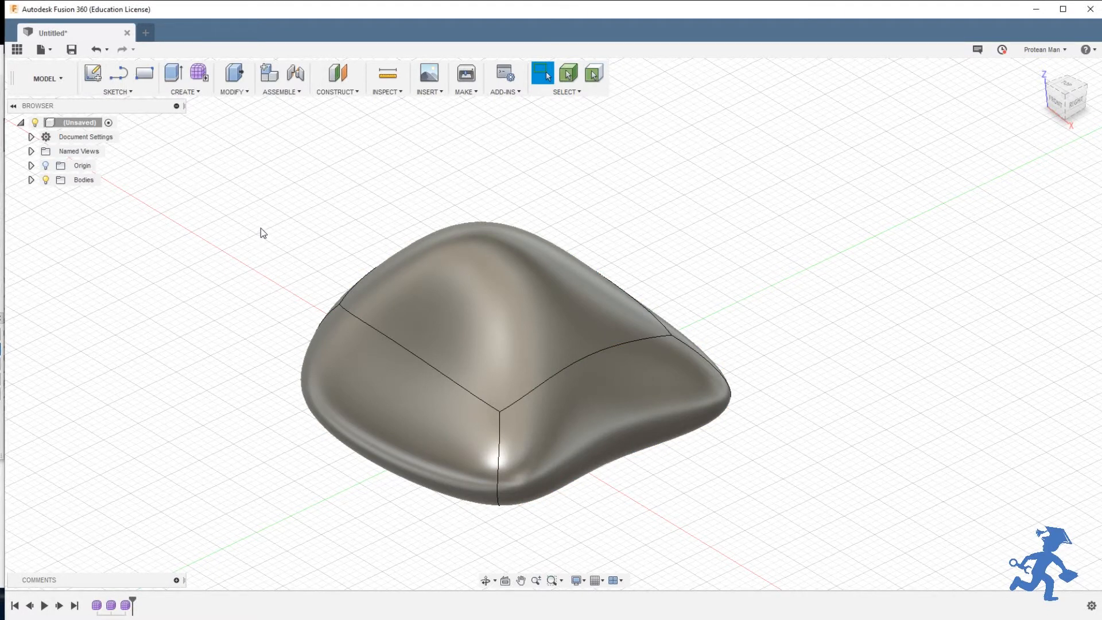
- Undo the T-Splines to BRep conversion and return to the editable form in the Sculpt workspace
key(ctrl+z)
click(670, 586)
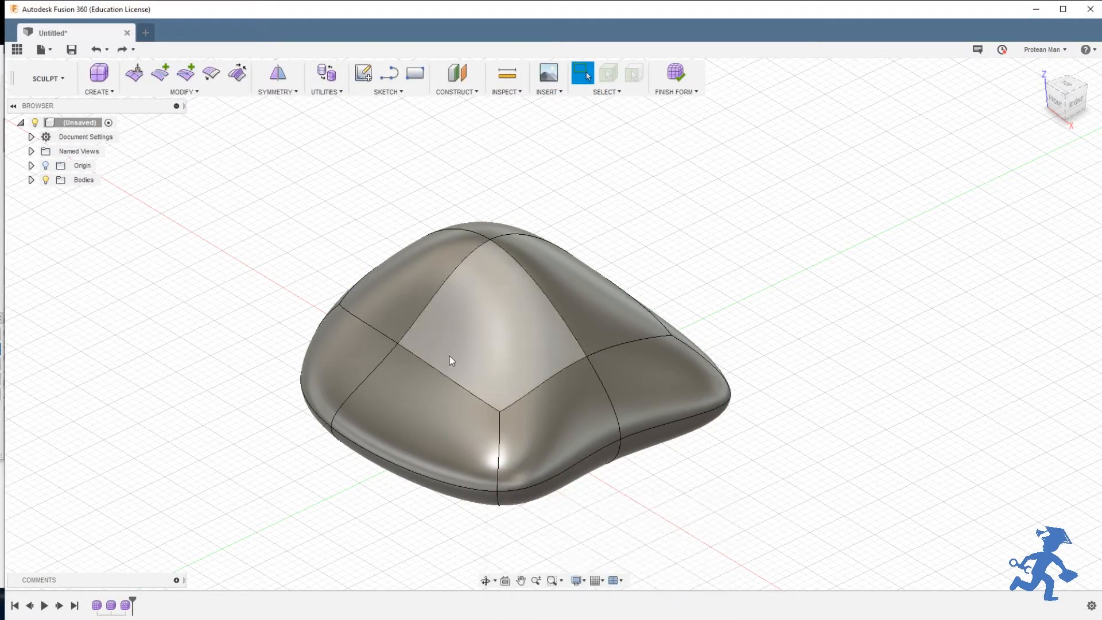
mouse_move(457, 286)
shift+middle_down()
mouse_move(514, 313)
mouse_move(455, 290)
mouse_move(456, 274)
shift+middle_up()
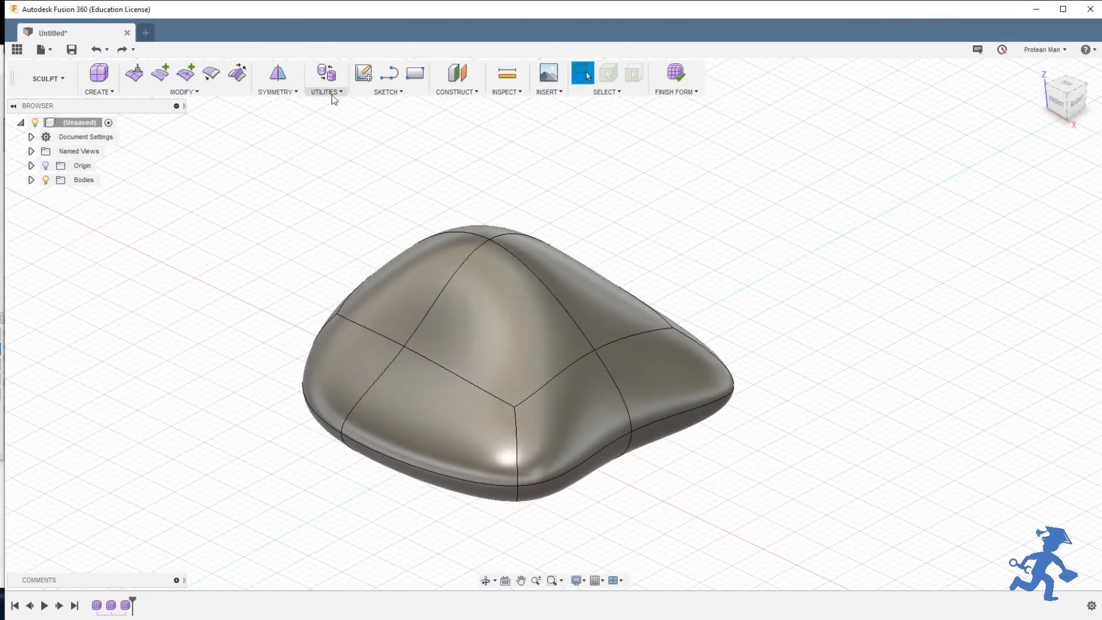
click(332, 96)
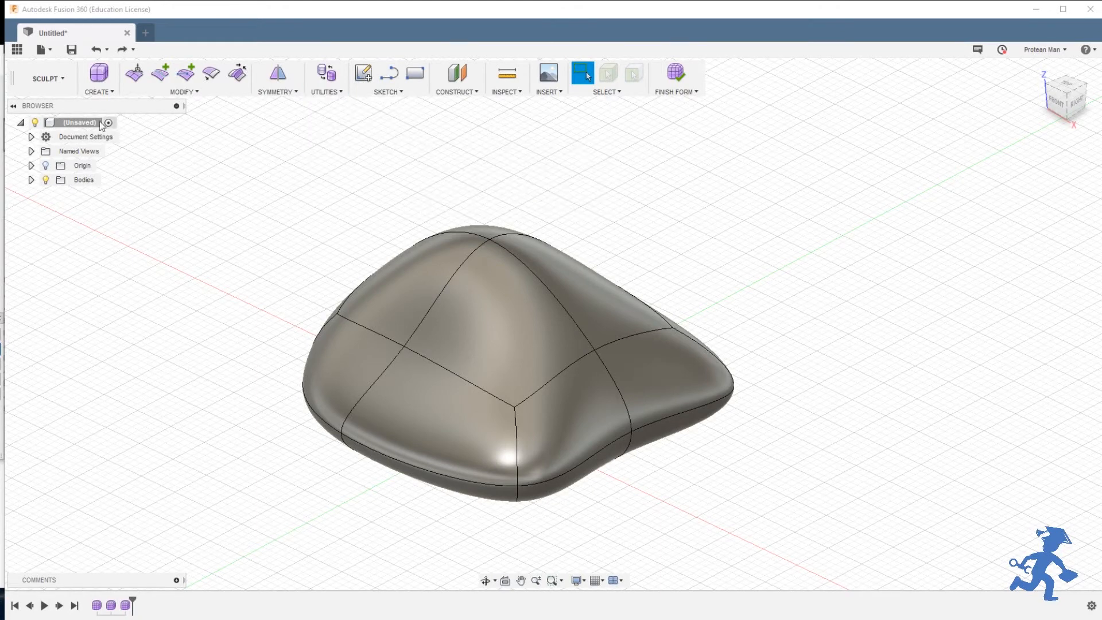
click(49, 79)
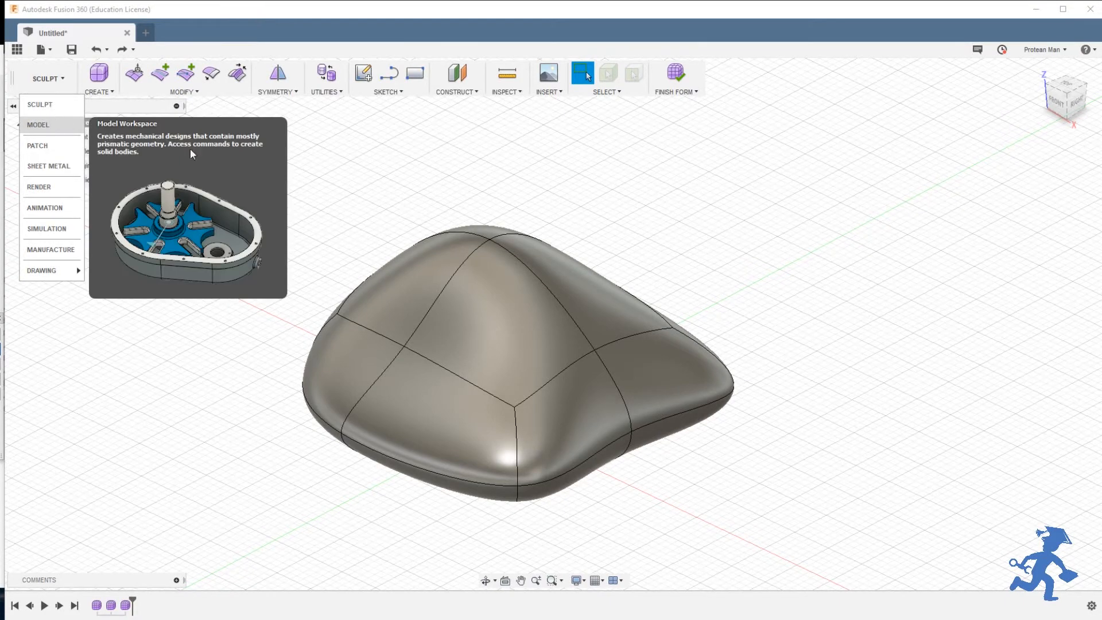
click(502, 224)
- Pull the form's peak vertex far past the front side and lower it about 14 mm so the surface folds over itself, and finish editing
scroll(482, 372, up, 3)
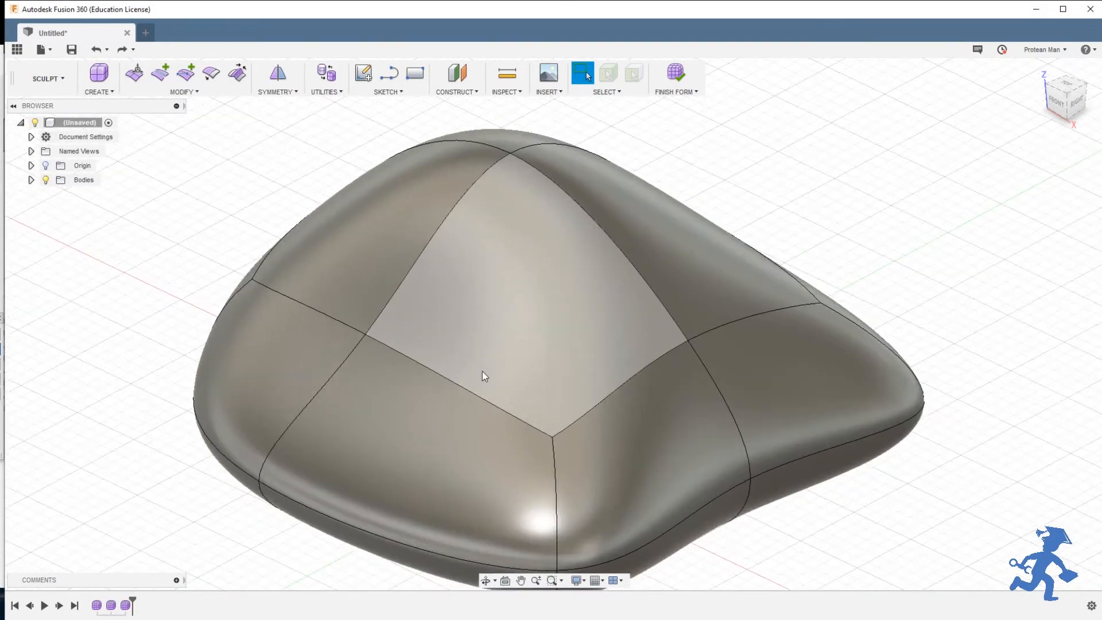
scroll(494, 373, down, 5)
shift+middle_drag(498, 369, 452, 347)
scroll(402, 334, up, 5)
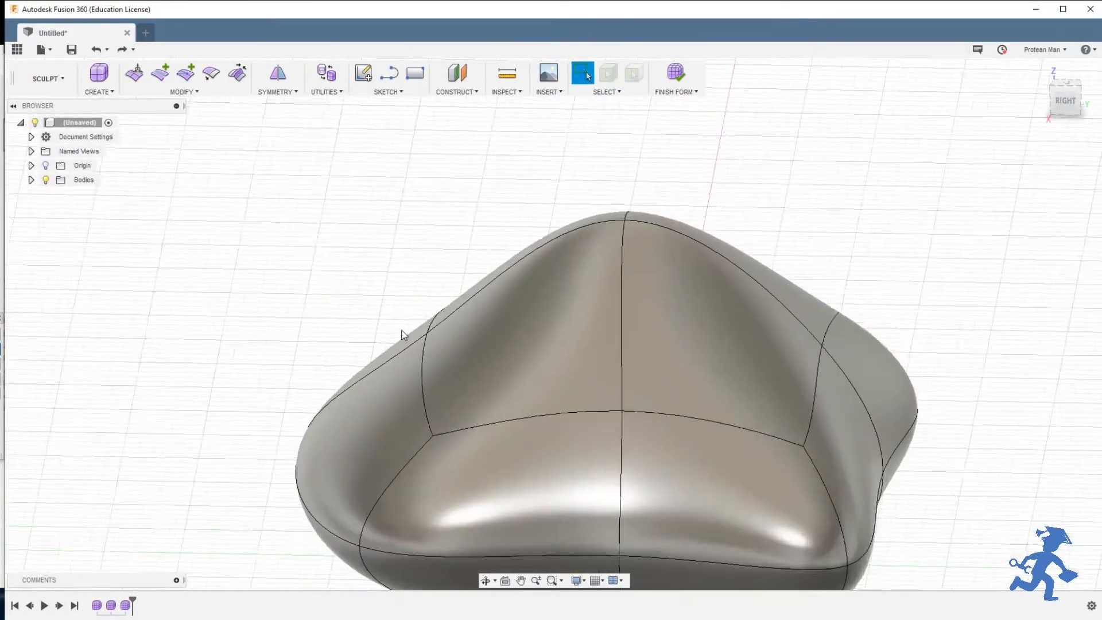
click(135, 73)
click(647, 206)
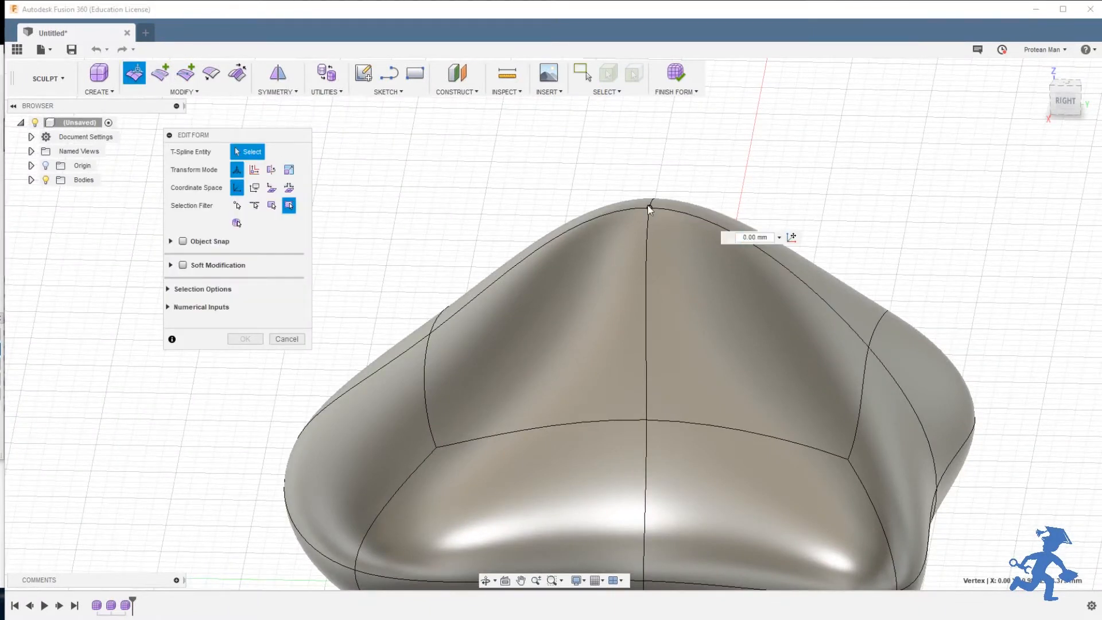
drag(663, 193, 10, 466)
shift+middle_drag(40, 504, 504, 344)
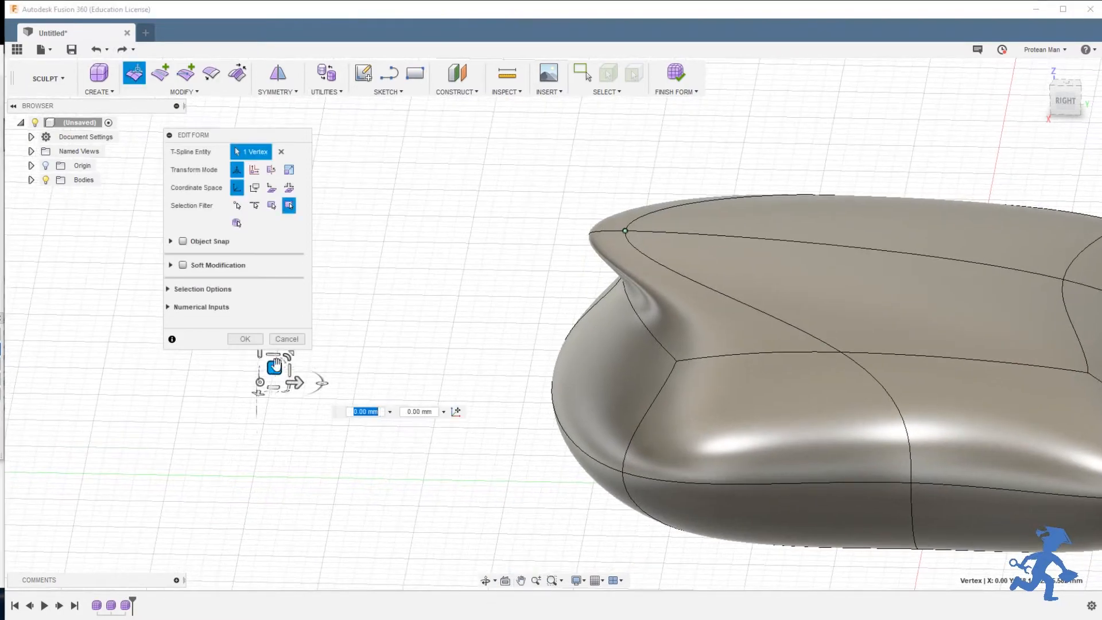
middle_drag(160, 450, 209, 598)
click(258, 339)
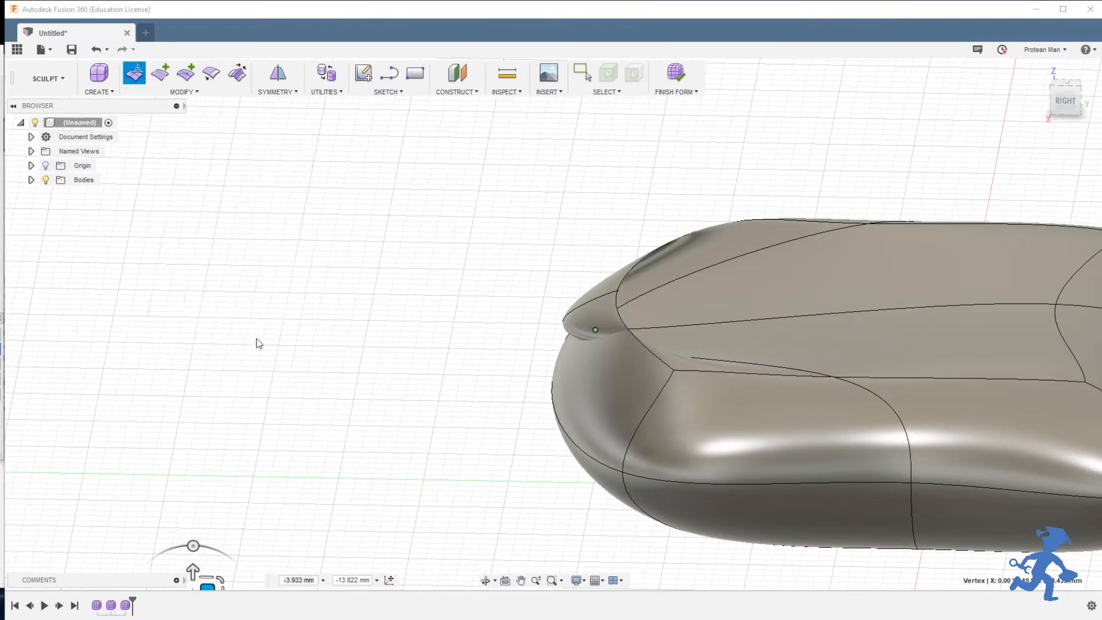
- Try to switch the folded form to the Model workspace, and return to Sculpt to examine the conversion error
scroll(583, 322, up, 3)
scroll(666, 370, down, 5)
shift+middle_drag(666, 367, 637, 360)
click(48, 79)
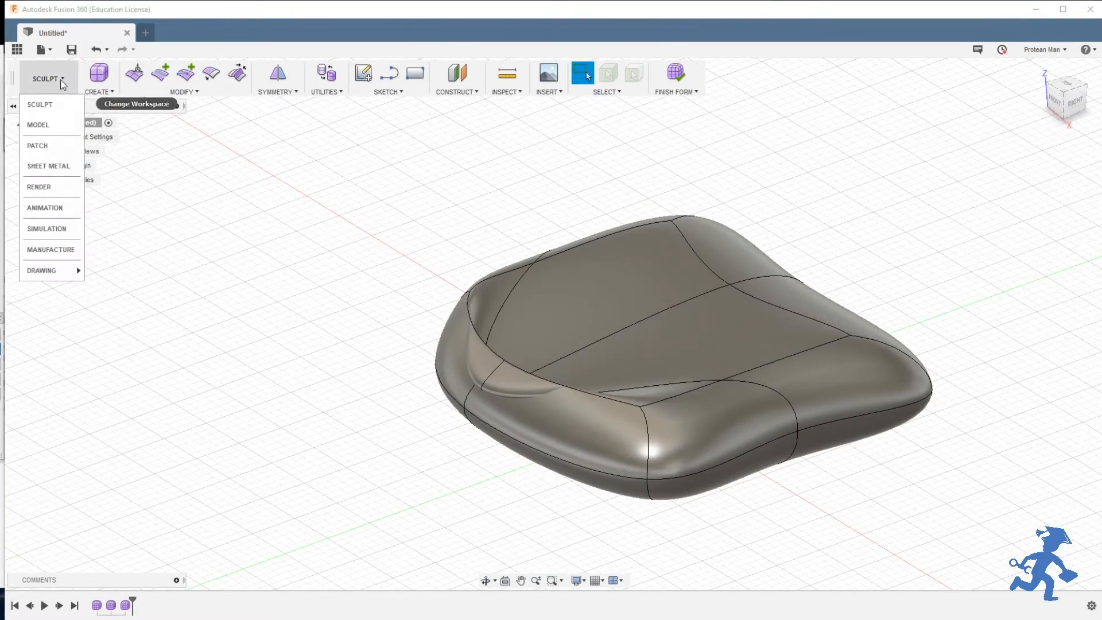
click(67, 126)
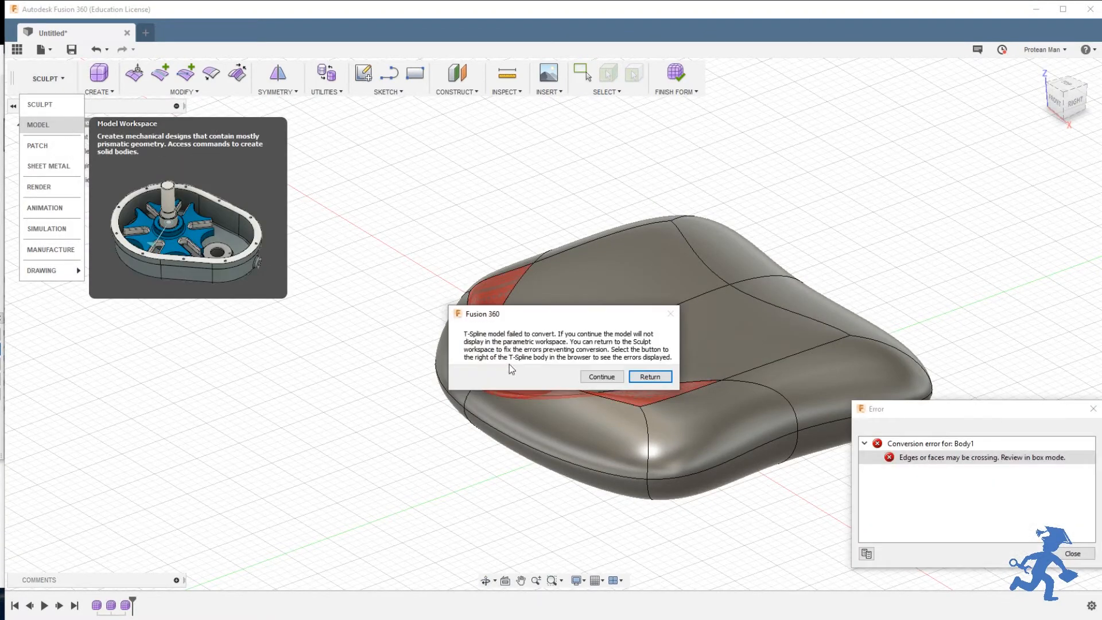
click(650, 377)
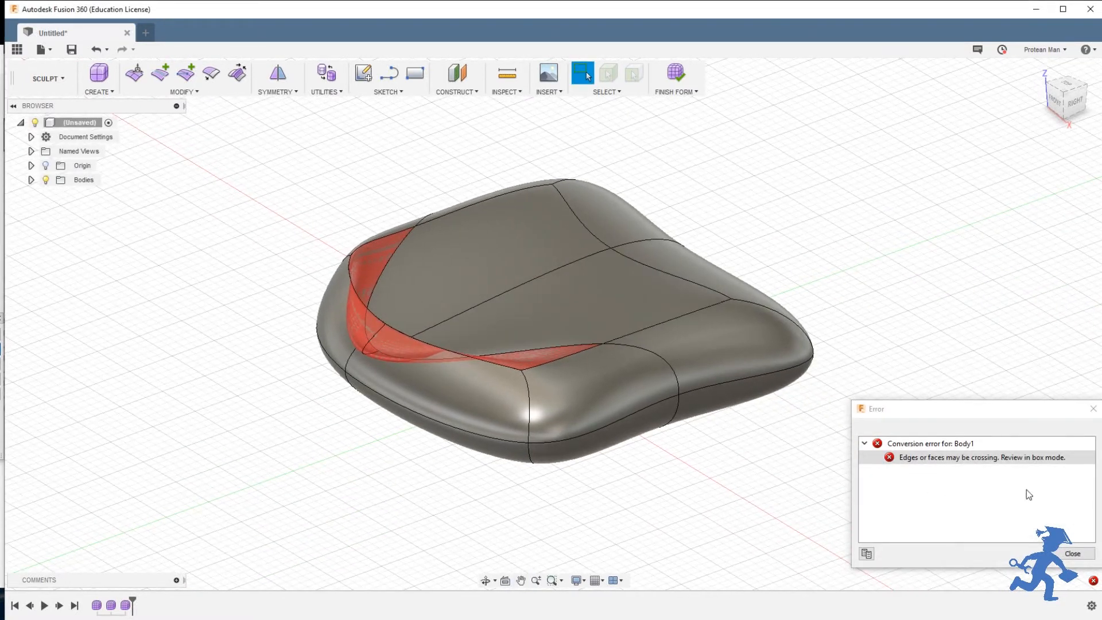
drag(948, 412, 477, 208)
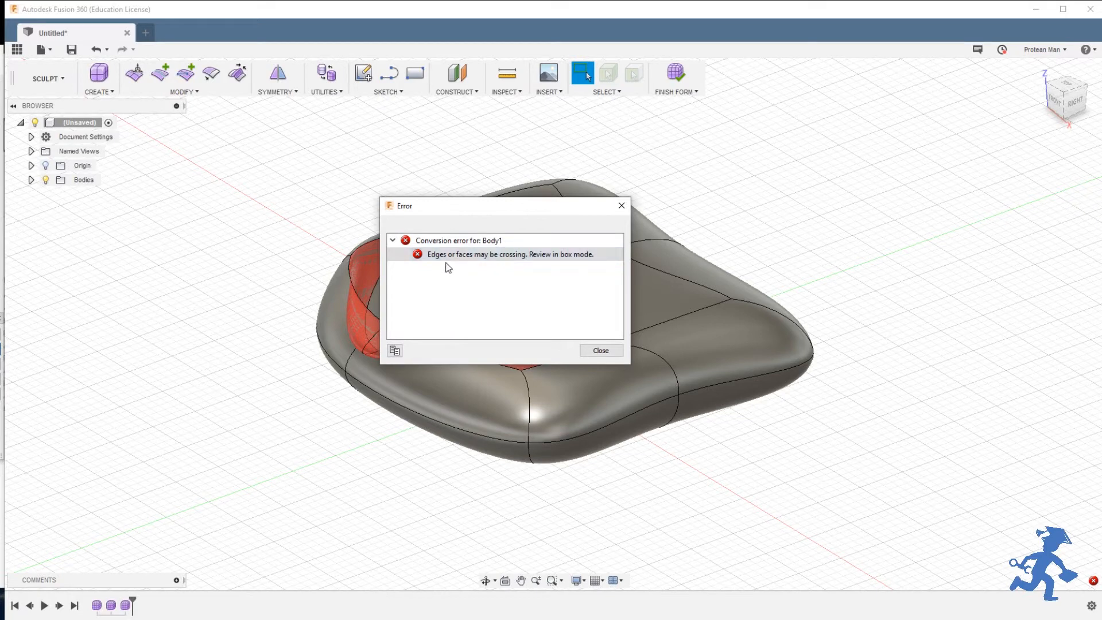
- Close the error report and try to convert the folded form from T-Splines to BRep as a new body, returning to Sculpt
click(600, 349)
scroll(376, 337, down, 2)
scroll(384, 338, up, 6)
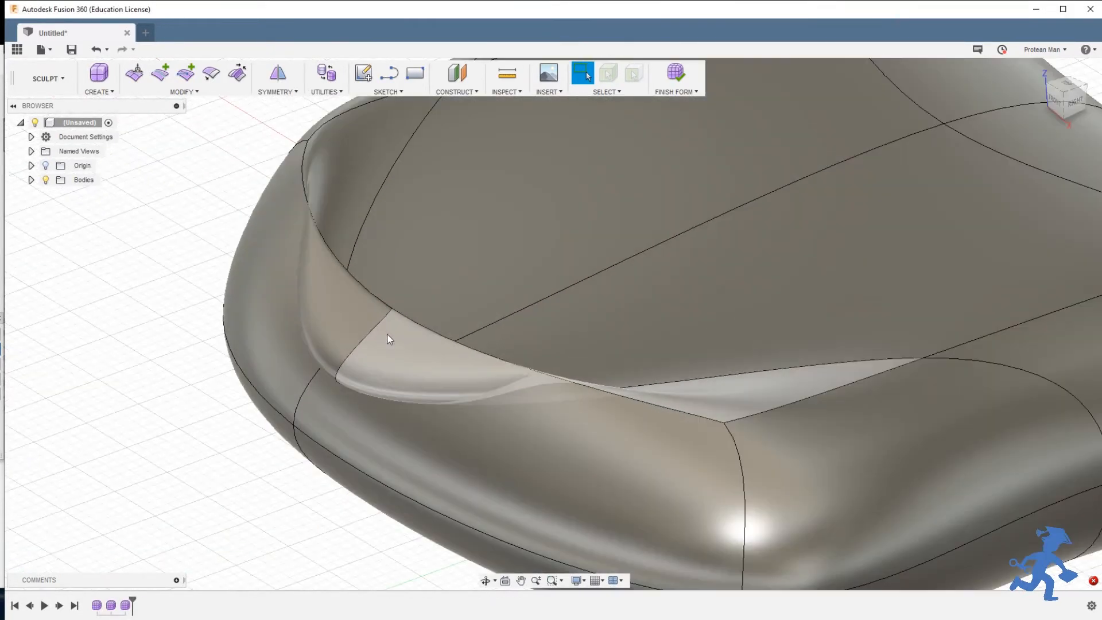
shift+middle_drag(389, 340, 448, 322)
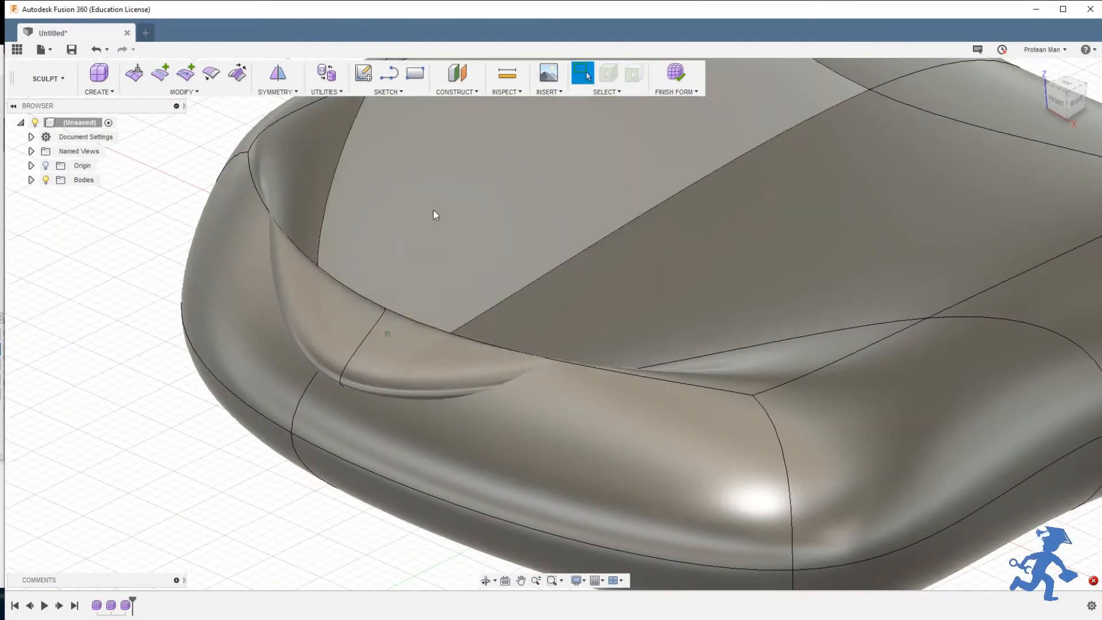
click(326, 92)
click(330, 150)
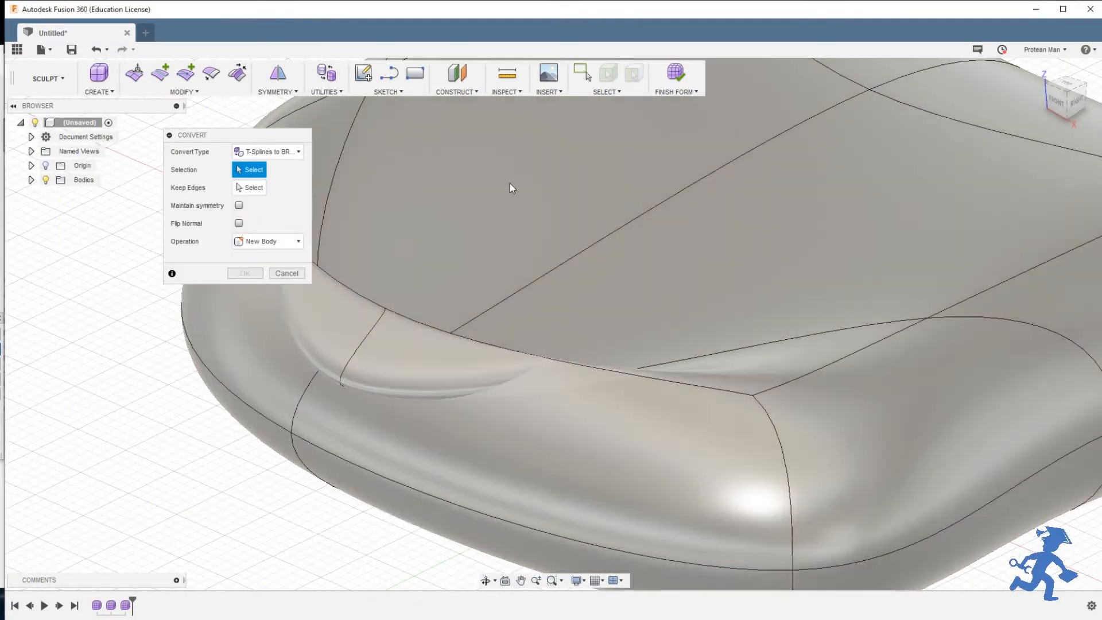
click(510, 184)
click(245, 273)
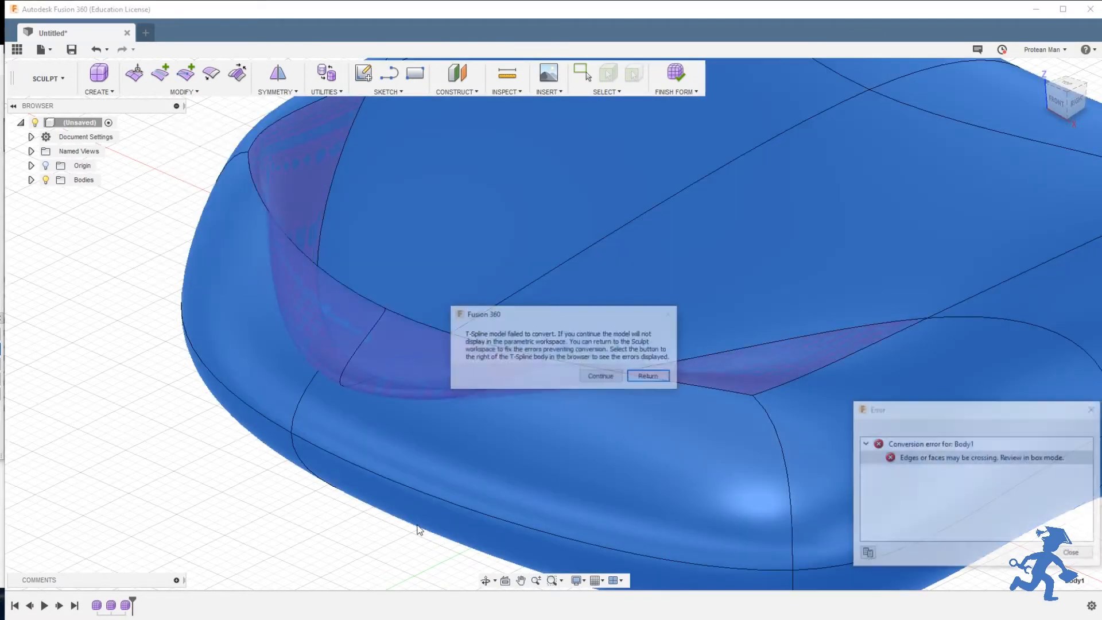
click(651, 376)
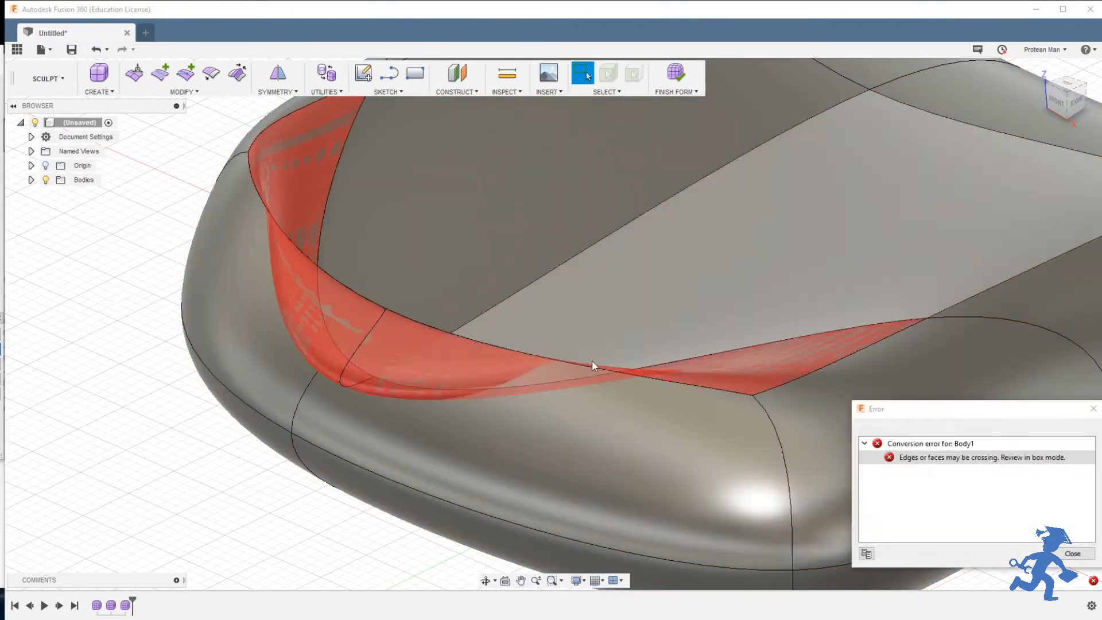
scroll(537, 421, down, 10)
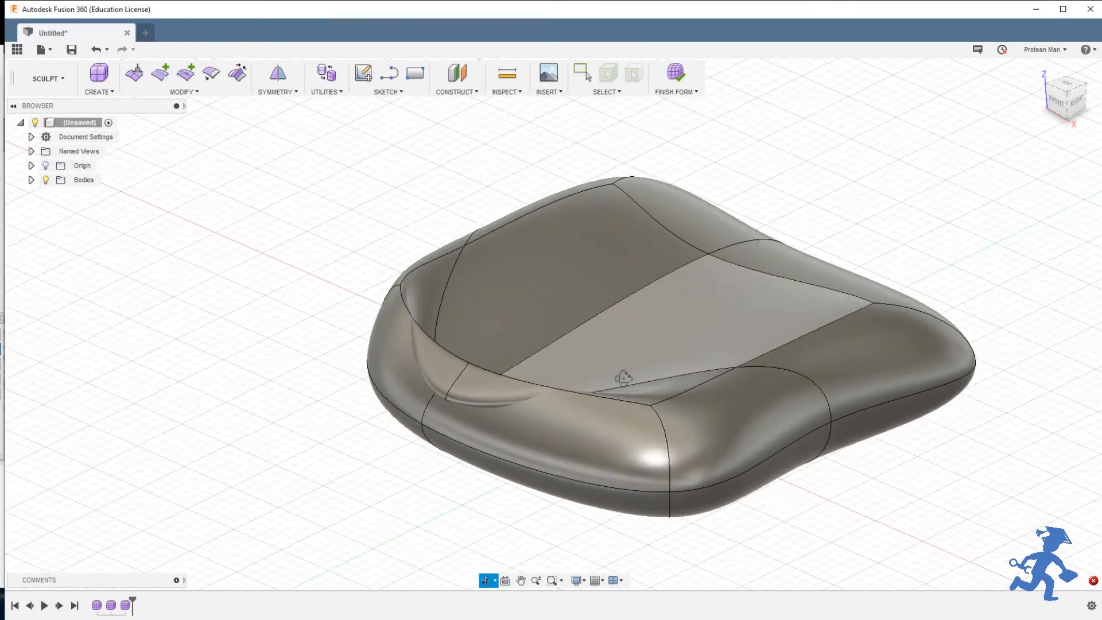
- Check the folded form with Repair Body, using the error and geometry labels to look for problem points
drag(623, 378, 580, 385)
key(Escape)
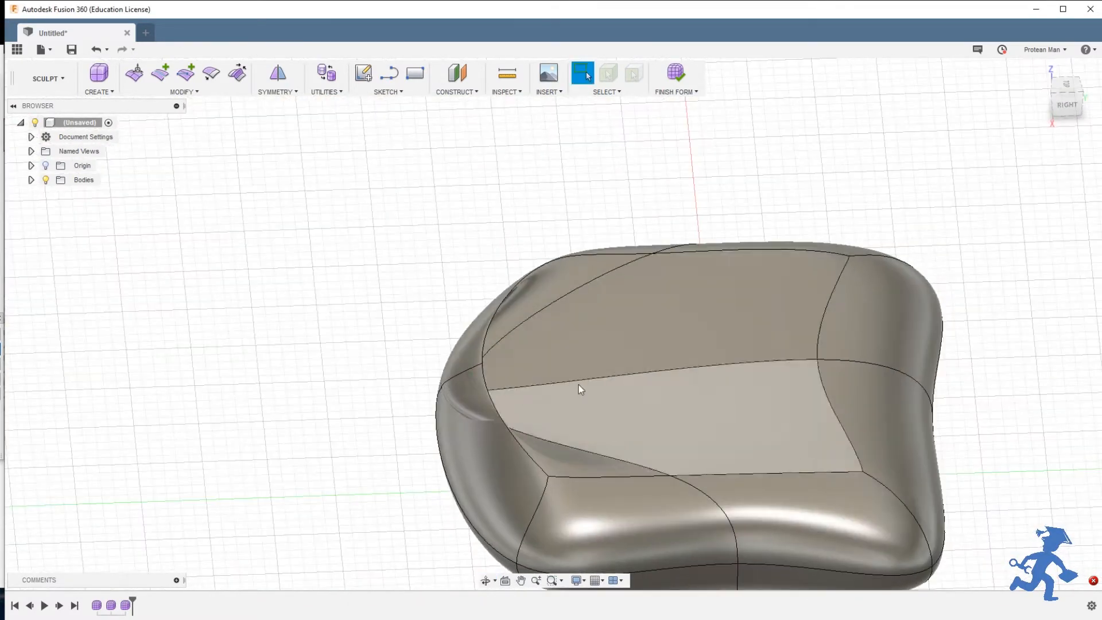
click(543, 351)
click(230, 89)
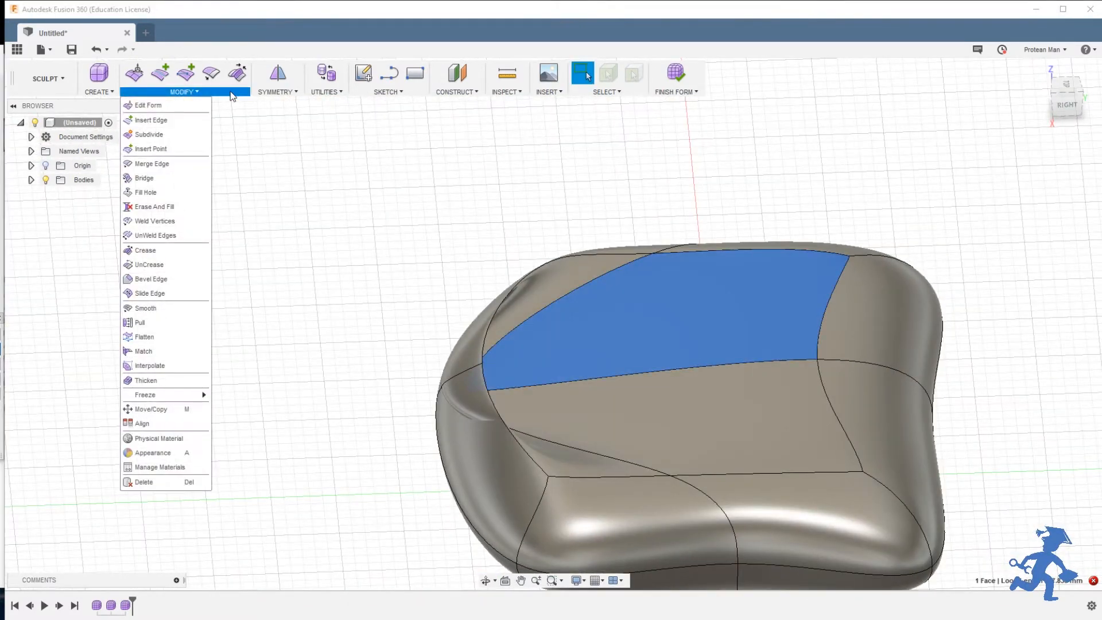
click(326, 92)
click(336, 120)
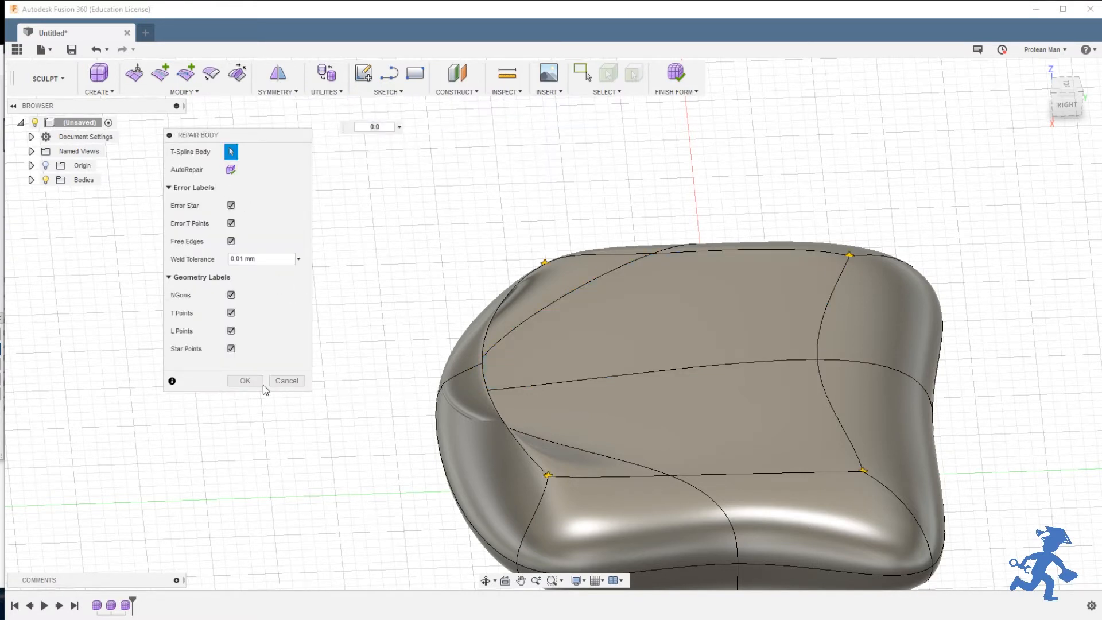
click(246, 380)
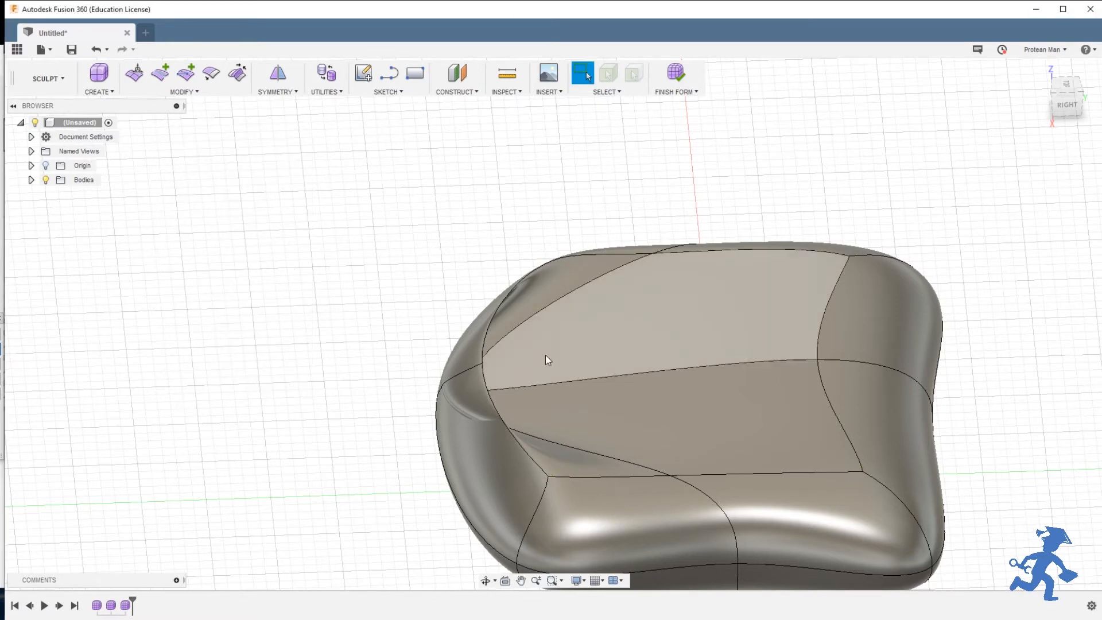
- Pull the folded vertex back about 16.8 mm and up about 9.7 mm to open the fold, and finish editing the form
click(135, 73)
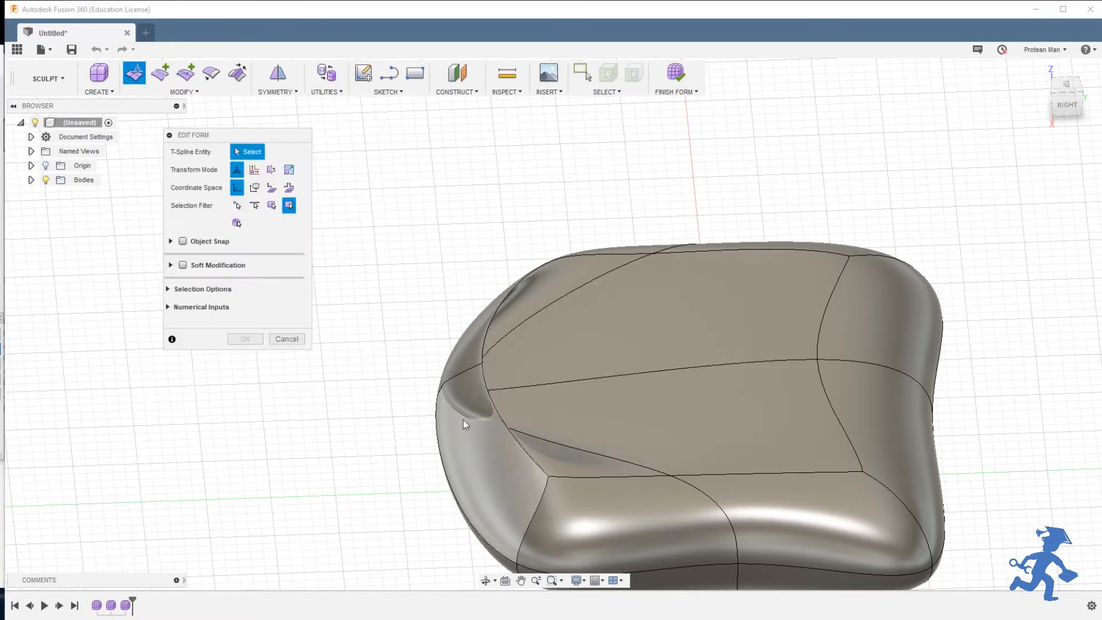
click(517, 386)
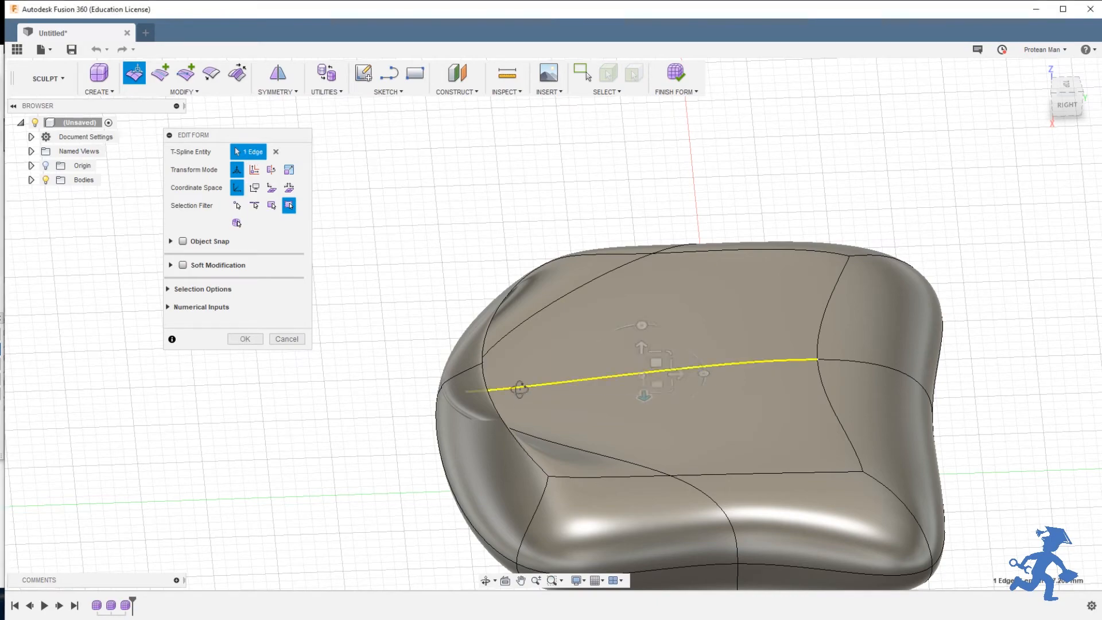
shift+middle_drag(517, 387, 715, 332)
click(472, 394)
scroll(470, 395, up, 3)
drag(715, 332, 838, 211)
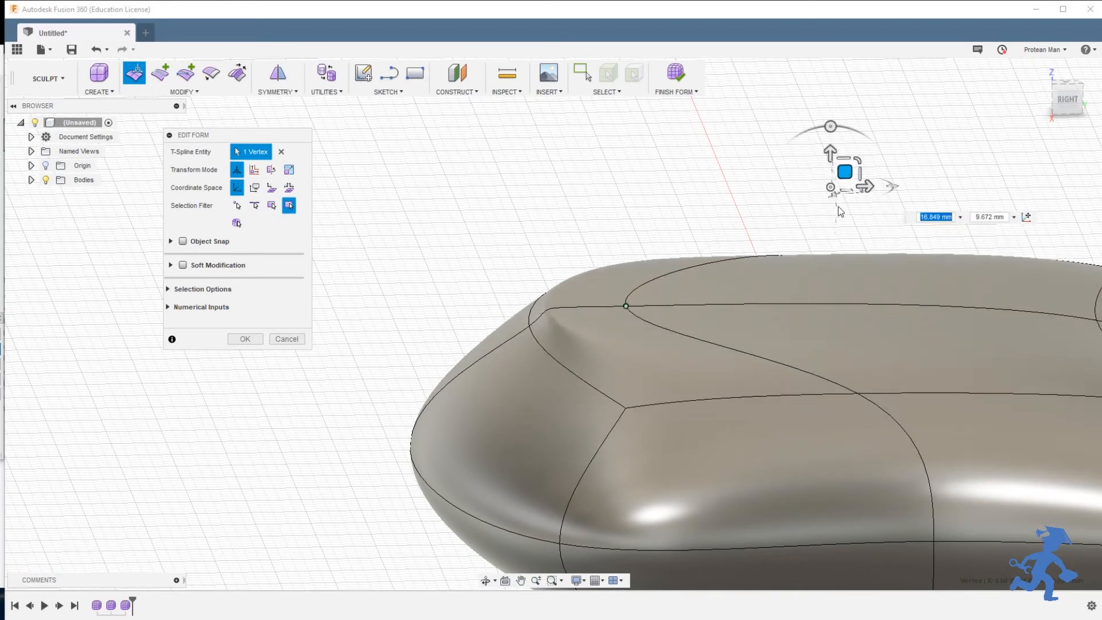
click(244, 338)
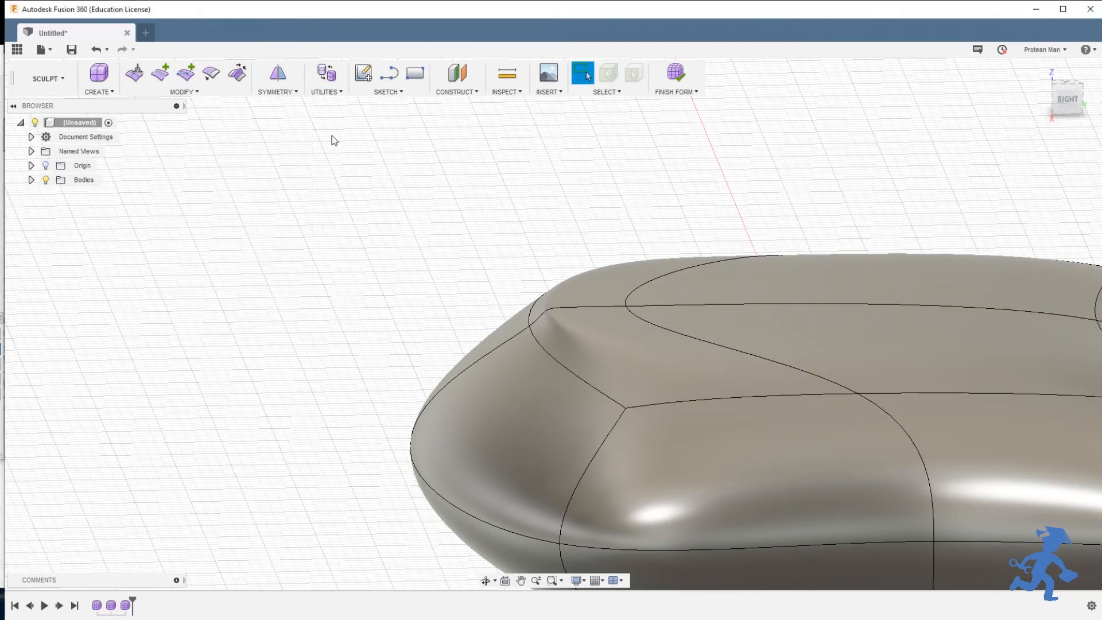
- Convert the unfolded form with the T-Splines to BRep type, using the New Body operation
click(326, 86)
click(333, 147)
click(530, 323)
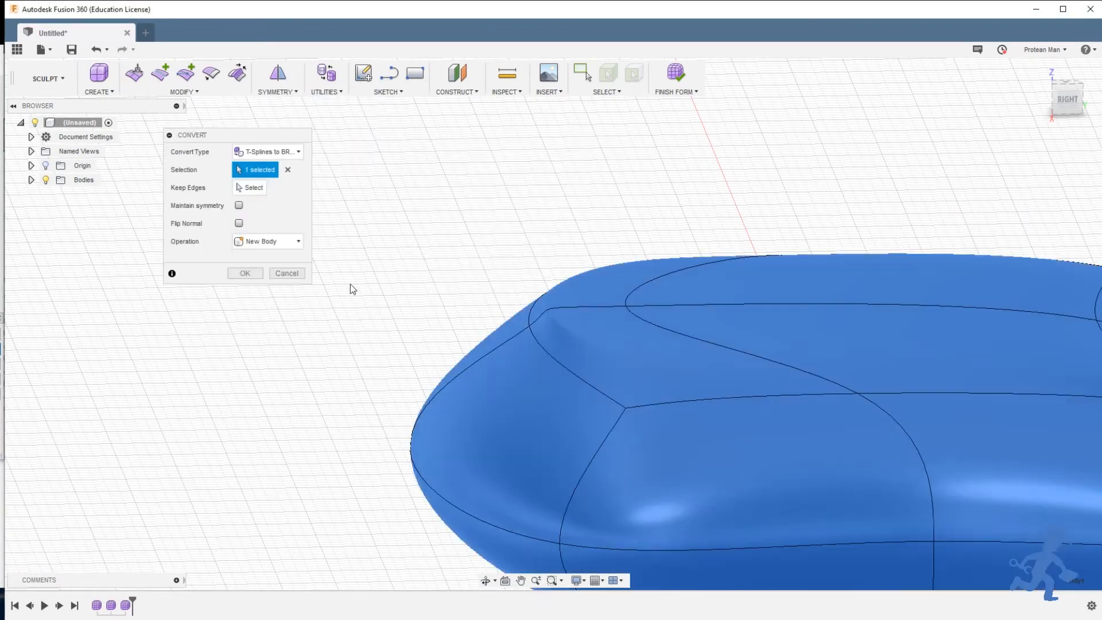
click(241, 277)
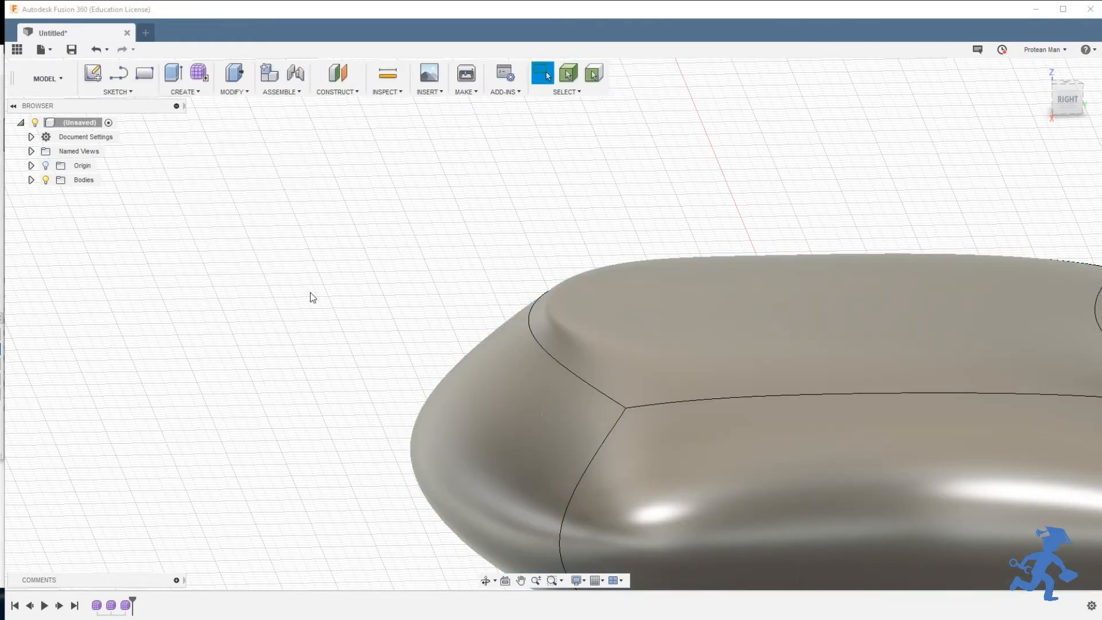
- Undo the BRep conversion and the last vertex move, and dismiss the Sculpt Environment notice
key(ctrl+z)
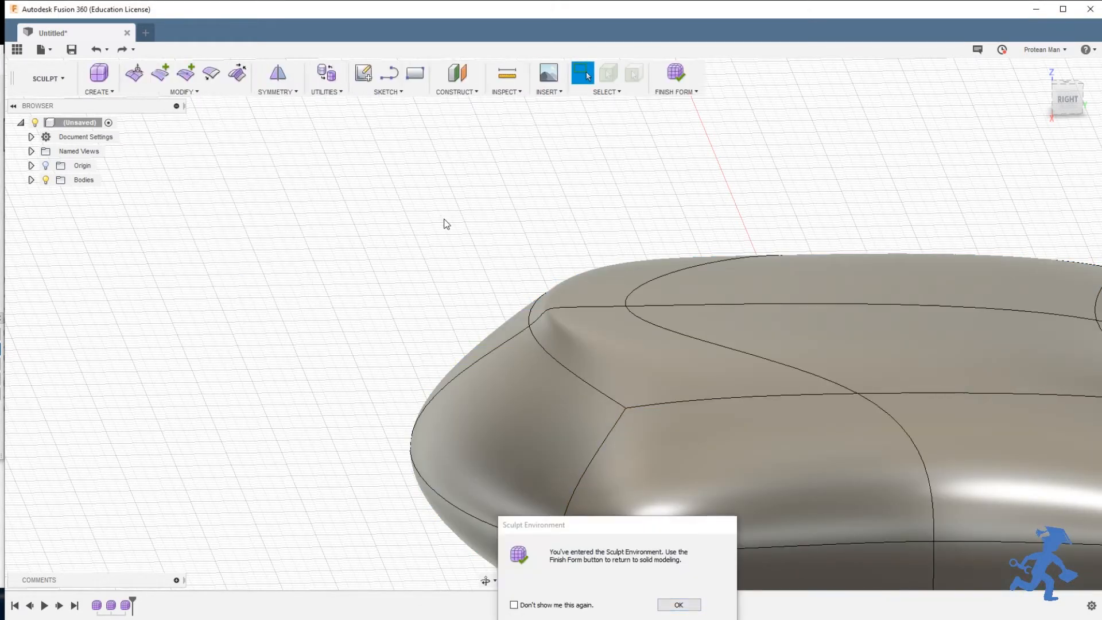
key(ctrl+z)
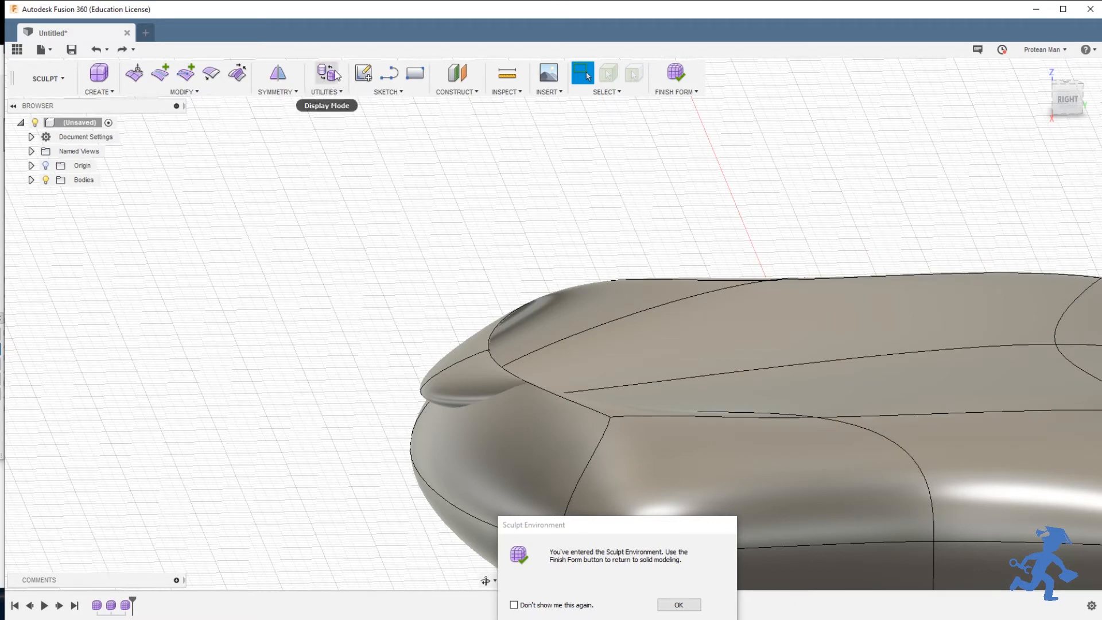
drag(647, 525, 579, 221)
click(611, 297)
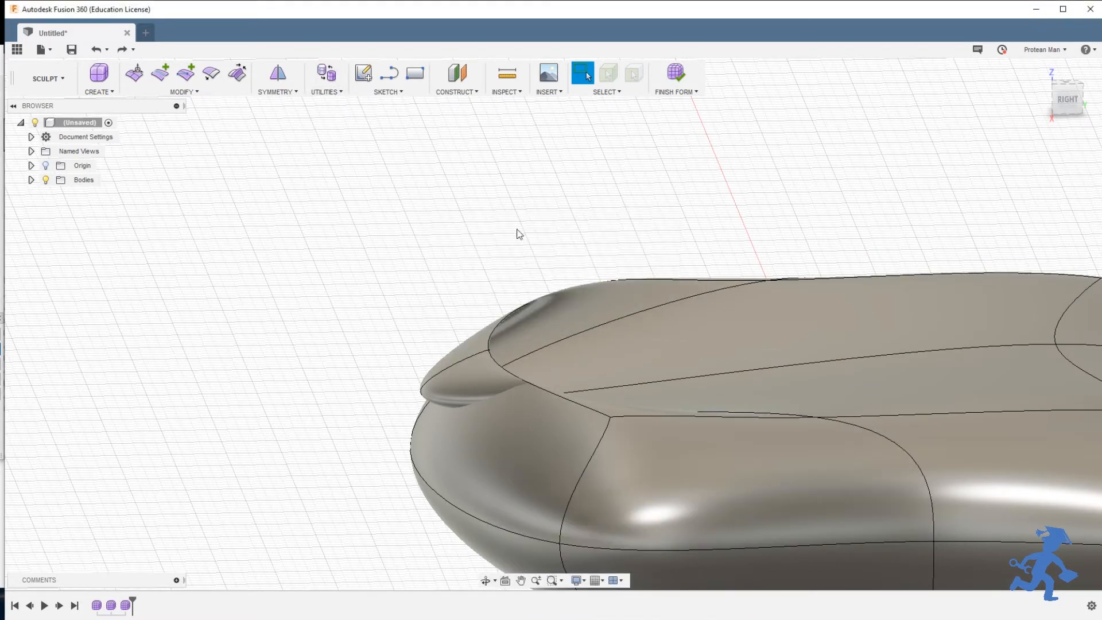
click(322, 75)
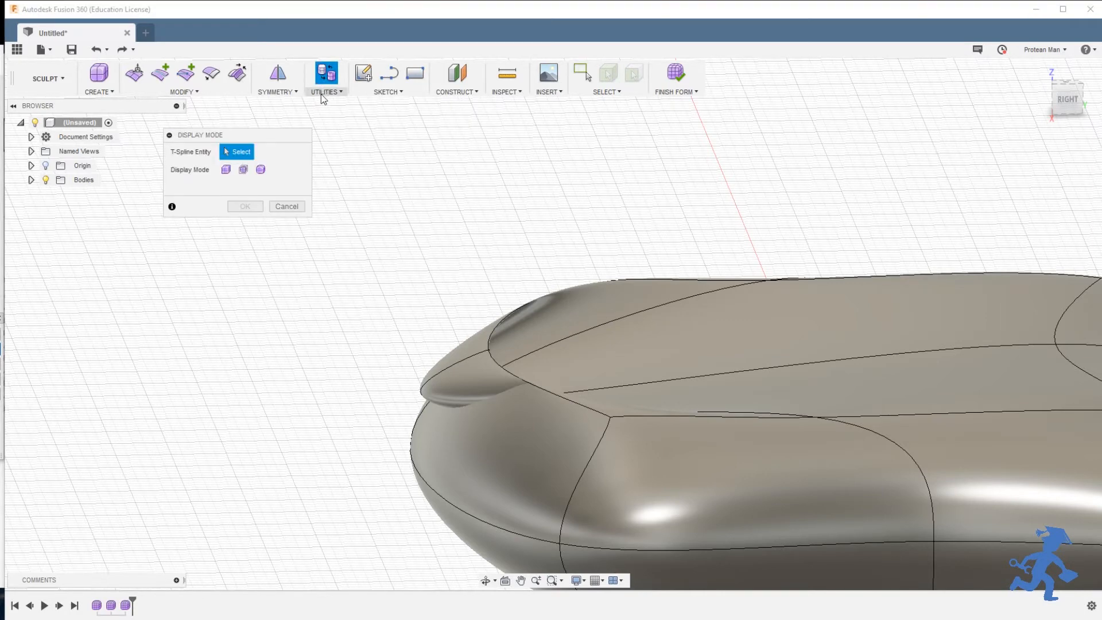
click(282, 207)
click(326, 92)
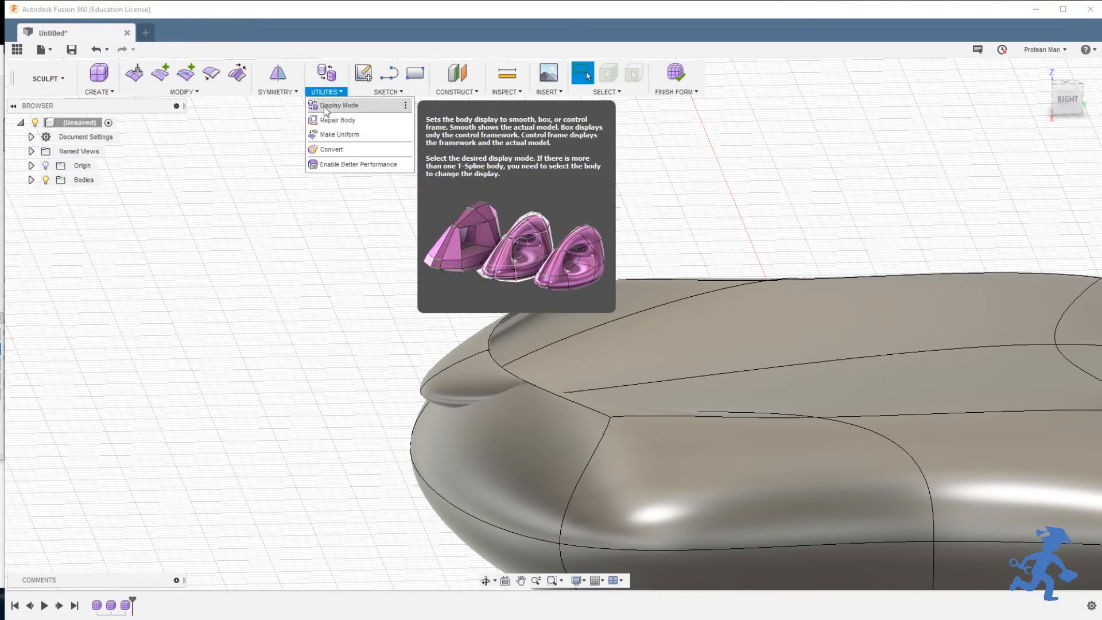
- Set the folded form's Display Mode to Box and inspect the crossing faces of its control framework
click(325, 71)
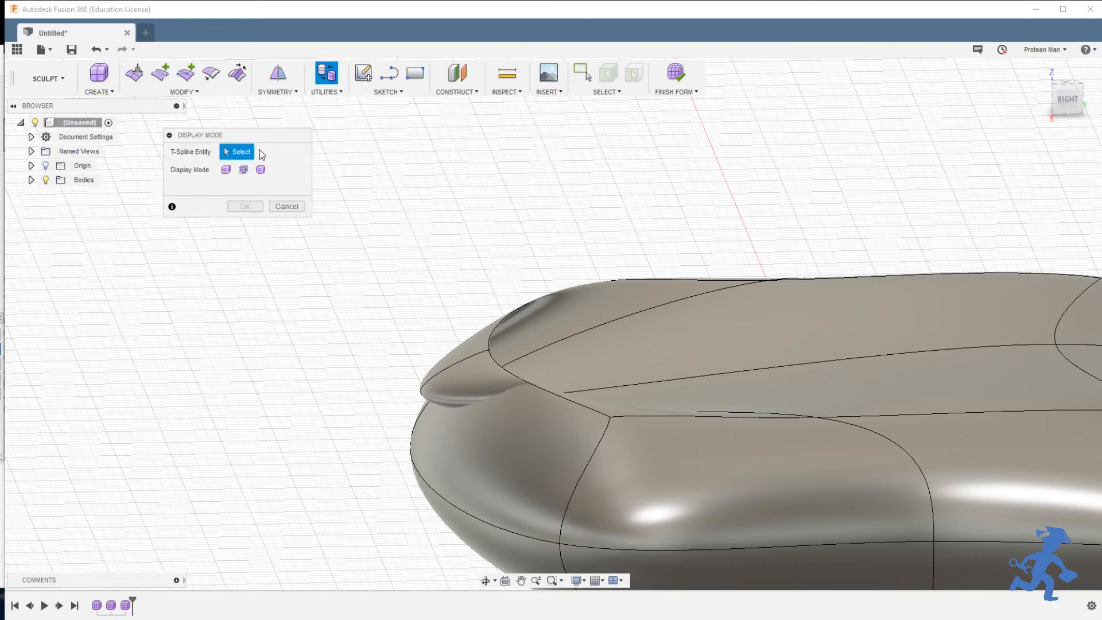
drag(281, 136, 358, 179)
click(690, 408)
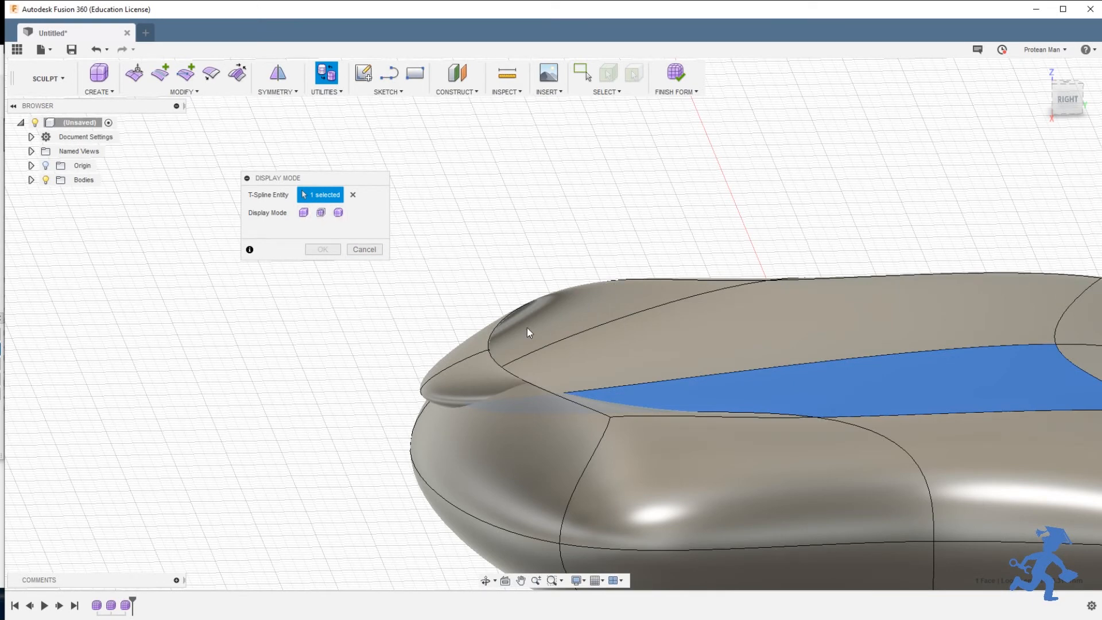
middle_drag(573, 338, 404, 237)
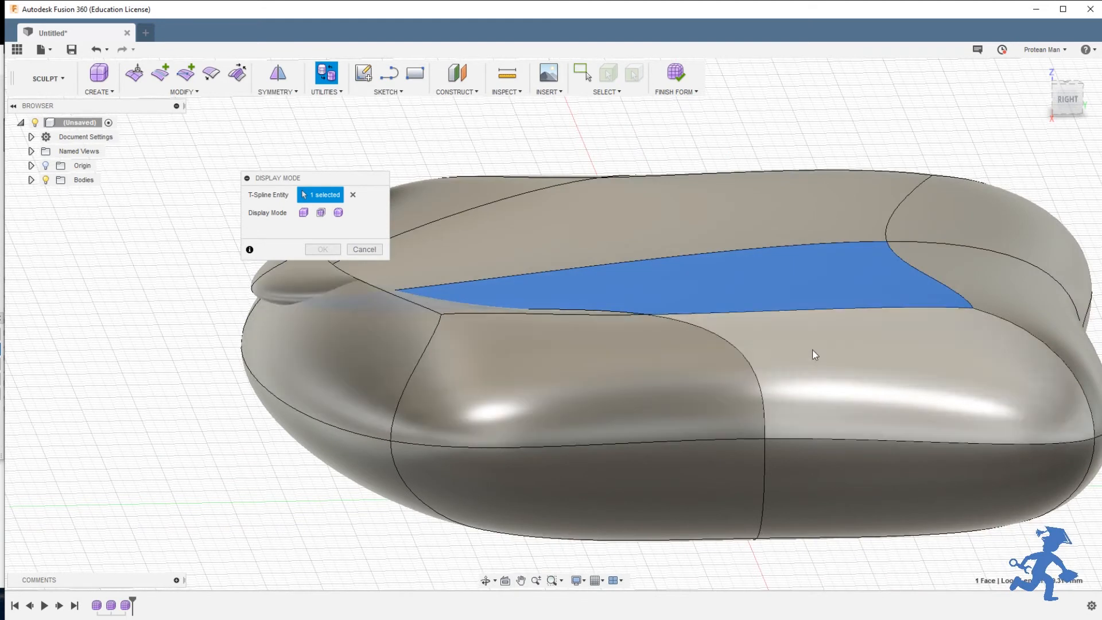
click(305, 214)
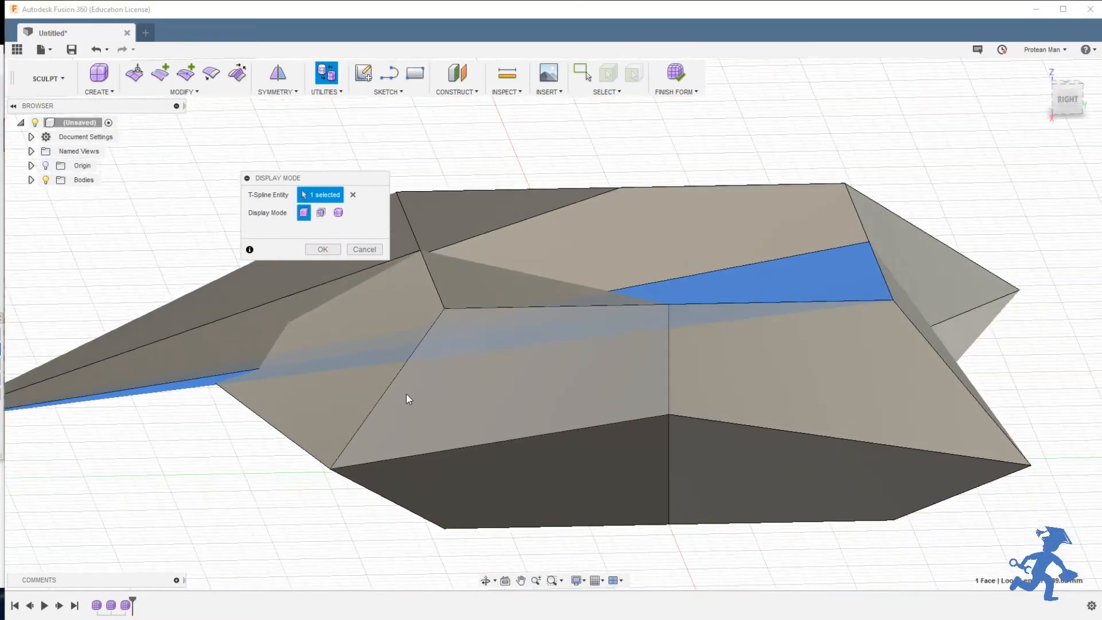
mouse_move(406, 394)
shift+middle_down()
mouse_move(379, 393)
mouse_move(566, 384)
mouse_move(423, 388)
shift+middle_up()
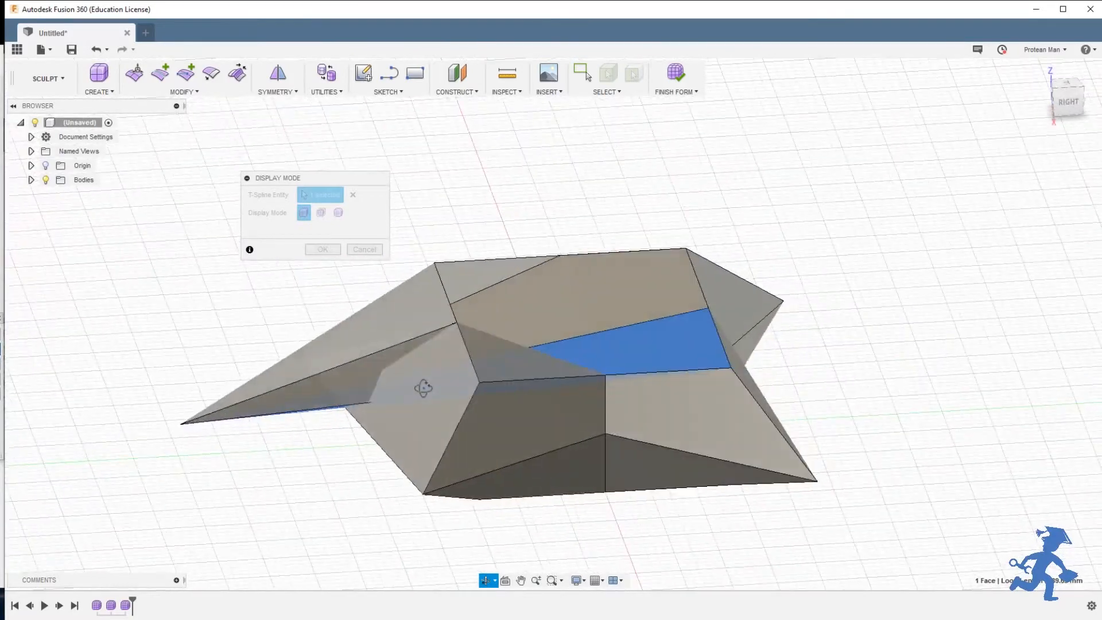
click(336, 248)
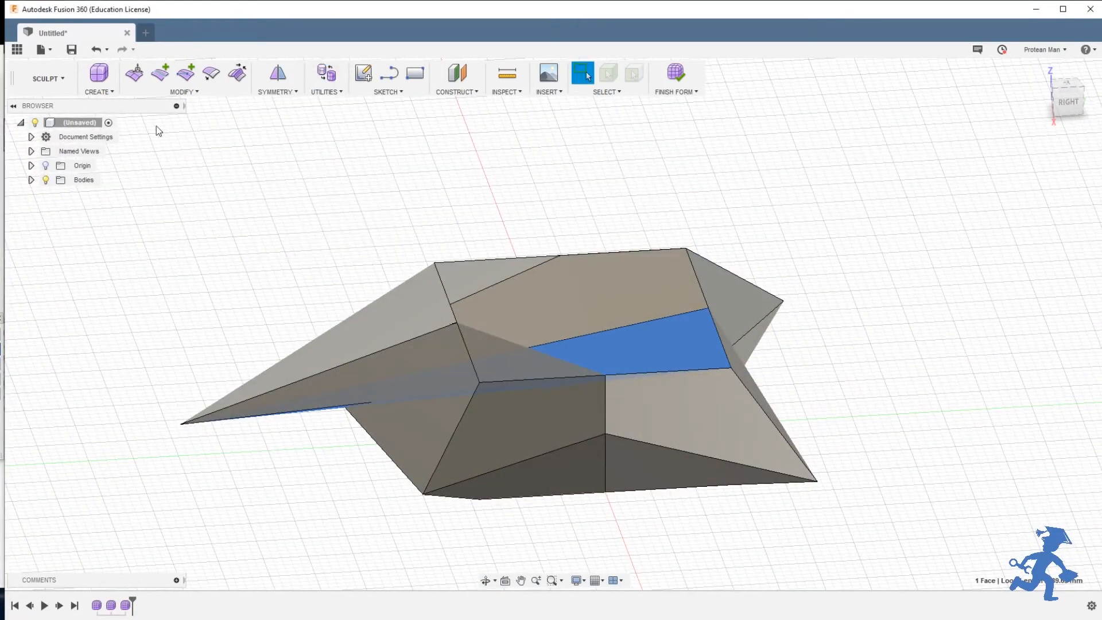
- Use Edit Form to move the protruding front vertex back about 31.9 mm and up about 10.5 mm onto the top of the body
click(134, 74)
shift+middle_drag(449, 360, 477, 356)
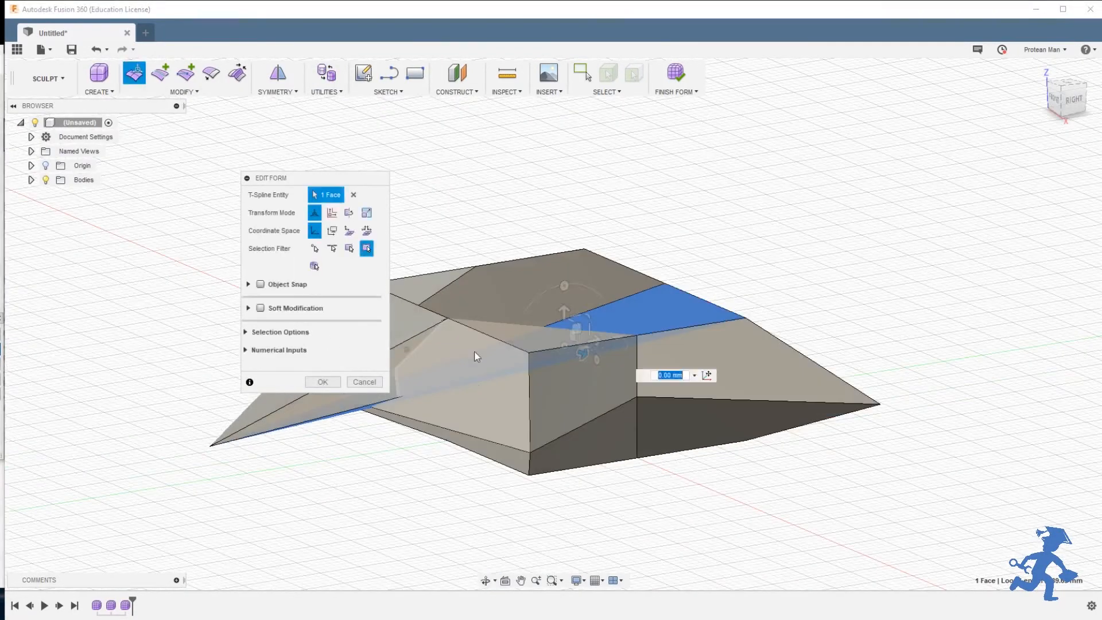
middle_drag(493, 414, 690, 432)
click(408, 464)
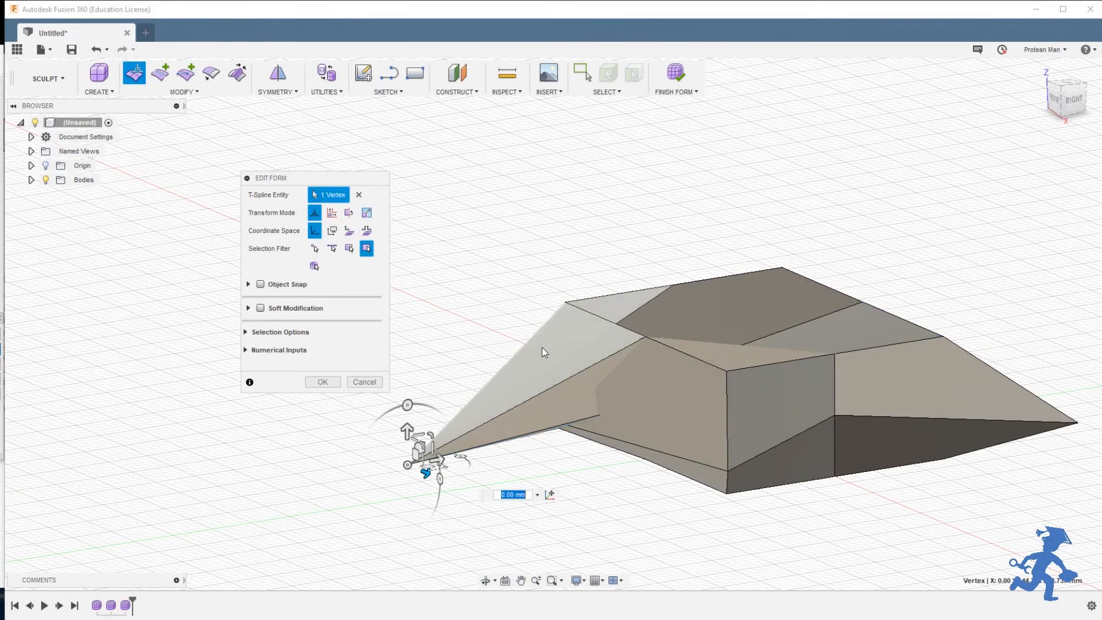
shift+middle_drag(542, 346, 618, 322)
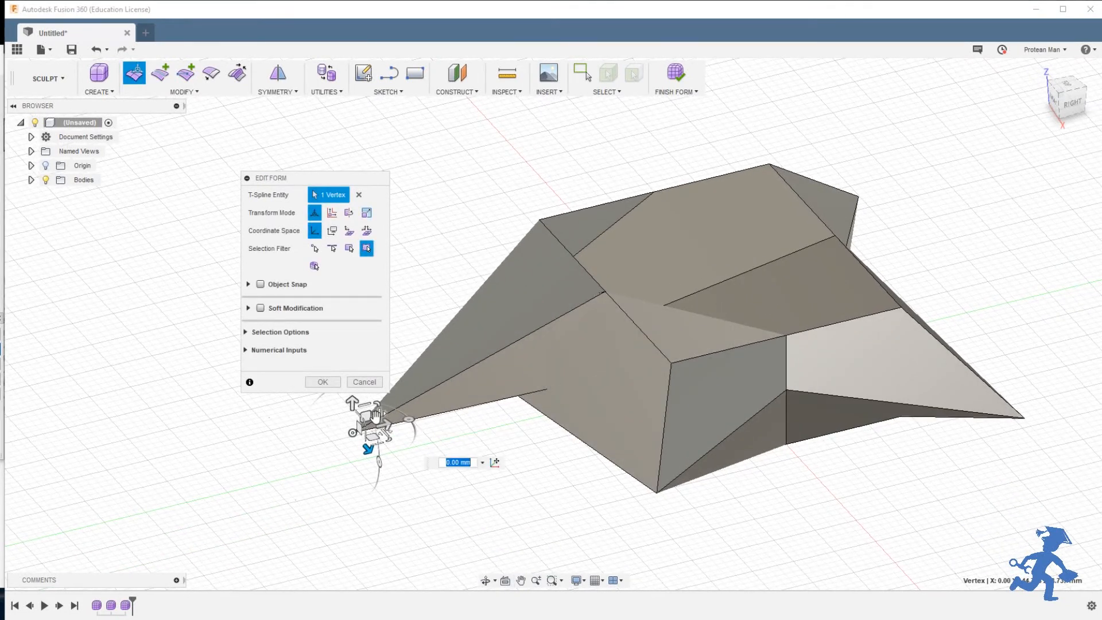
drag(376, 414, 627, 269)
scroll(616, 292, up, 3)
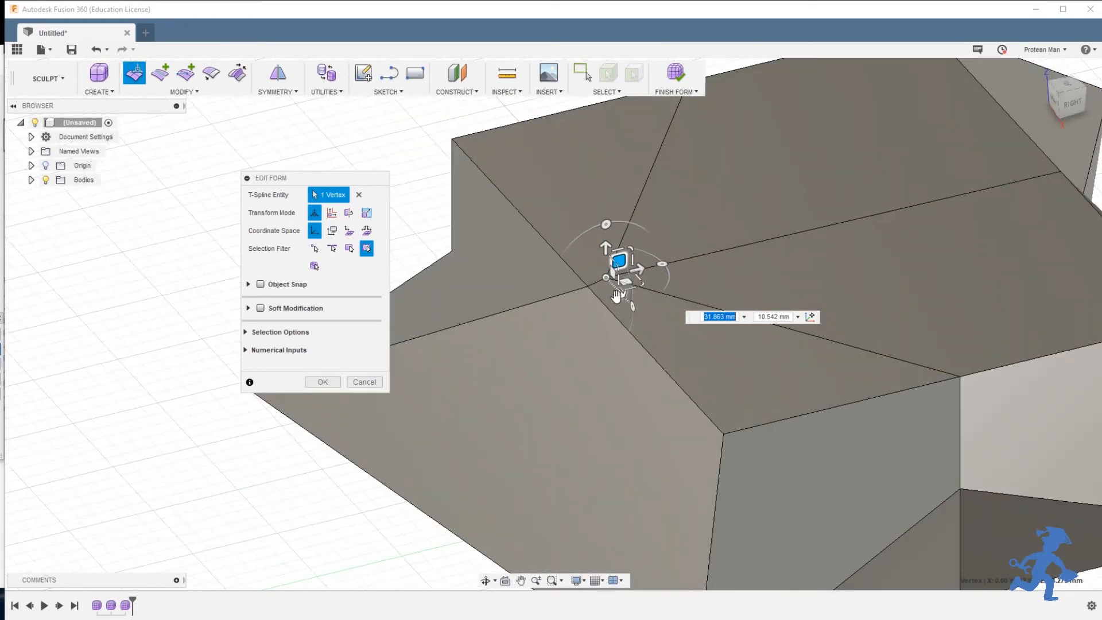
- Nudge the vertex back about 1 mm and down about 0.3 mm to the neighbouring front edge, finish editing, and inspect the junction
scroll(616, 296, up, 5)
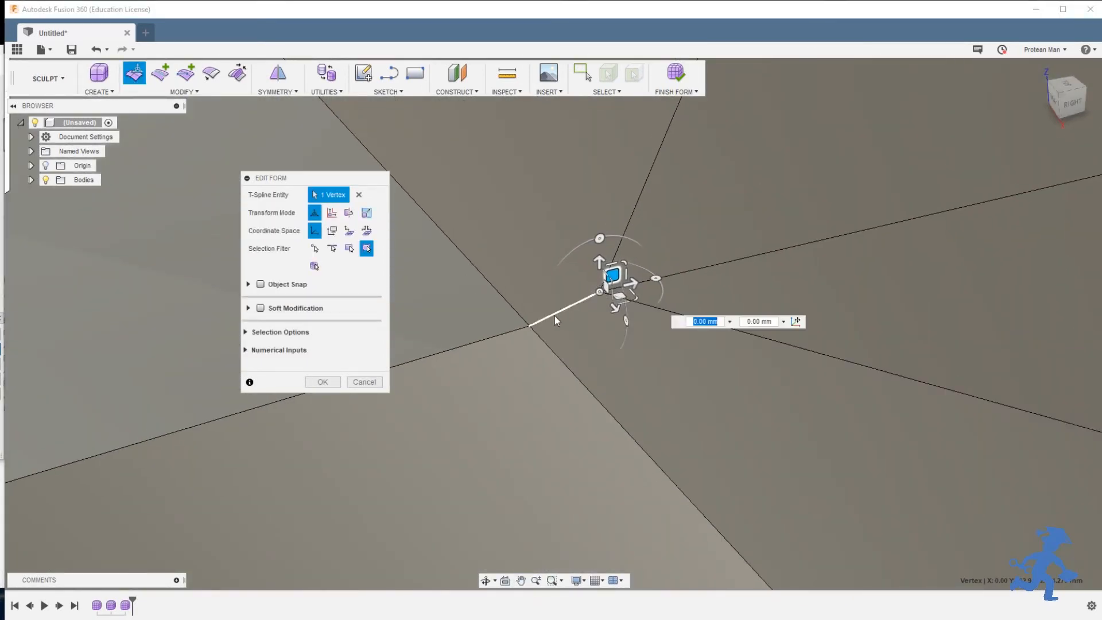
drag(611, 281, 548, 307)
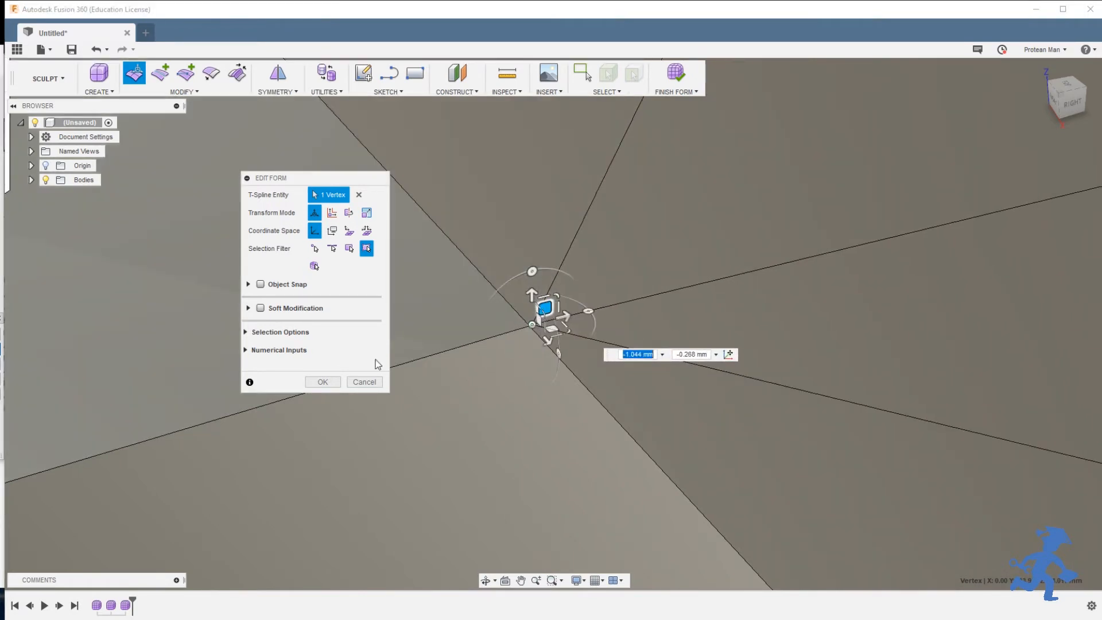
click(323, 382)
click(527, 293)
scroll(544, 403, up, 3)
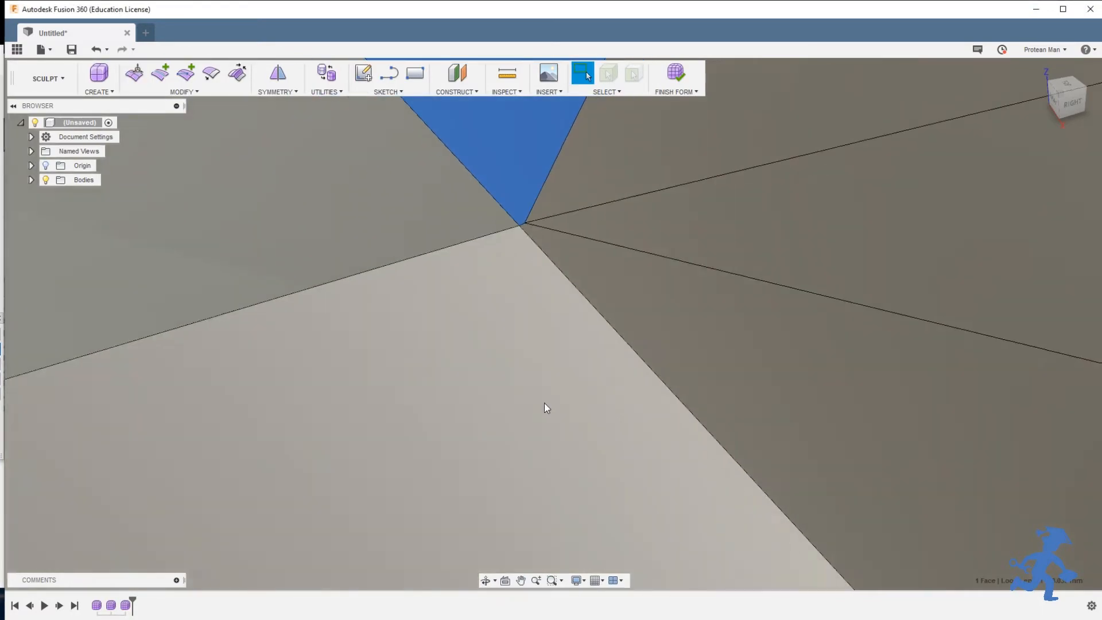
scroll(543, 409, down, 4)
shift+middle_drag(545, 414, 446, 248)
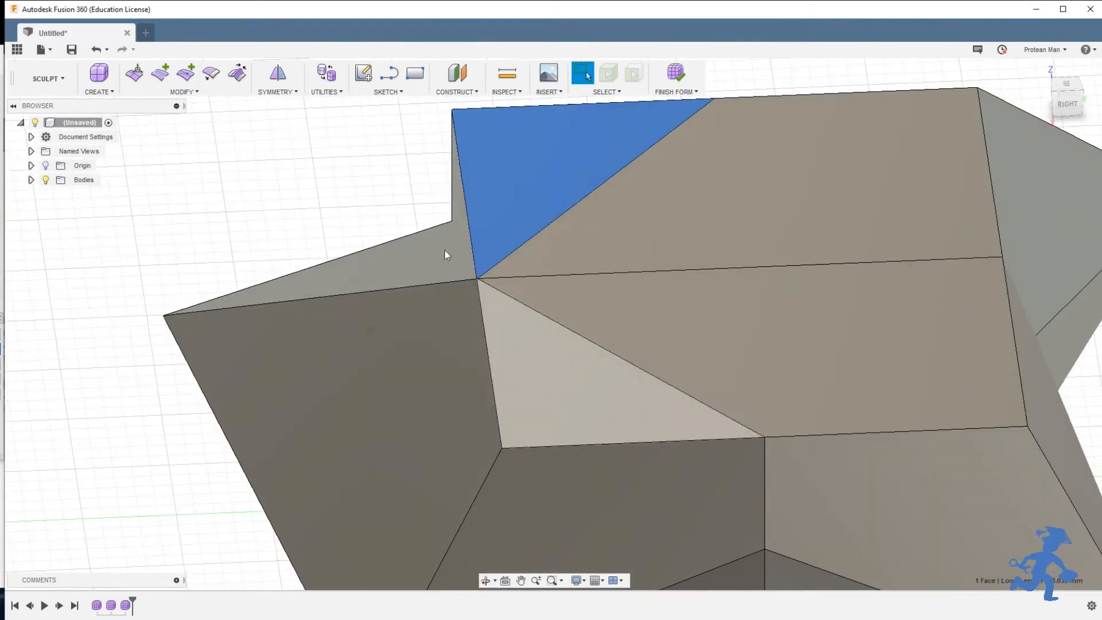
- Set the form's Display Mode to Smooth and inspect the smoothed faces around the corrected front corner
click(326, 73)
click(338, 212)
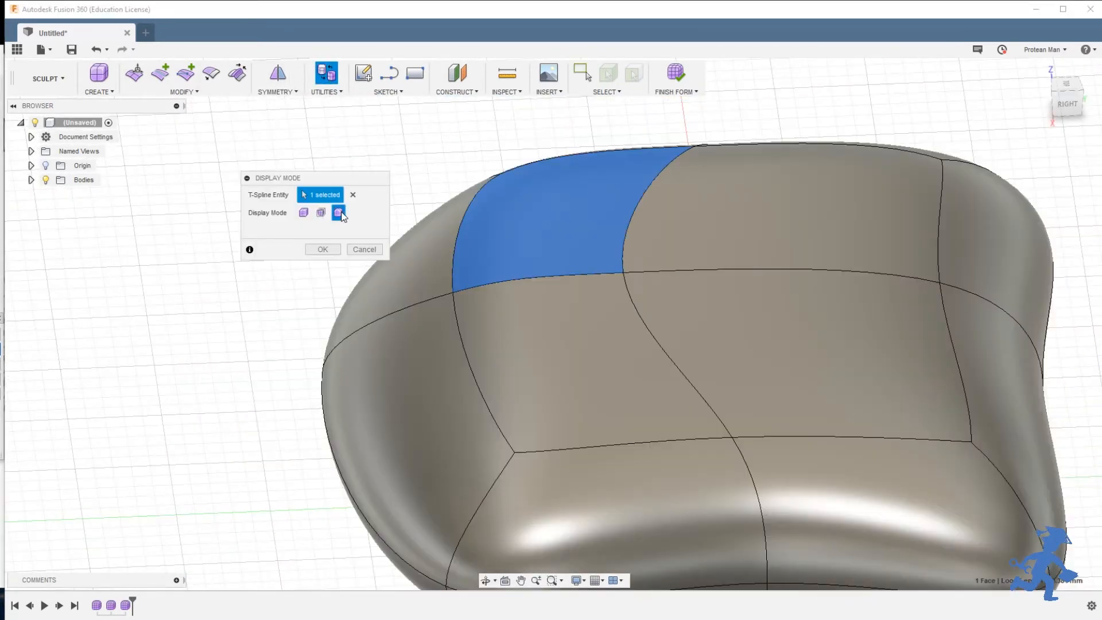
click(323, 249)
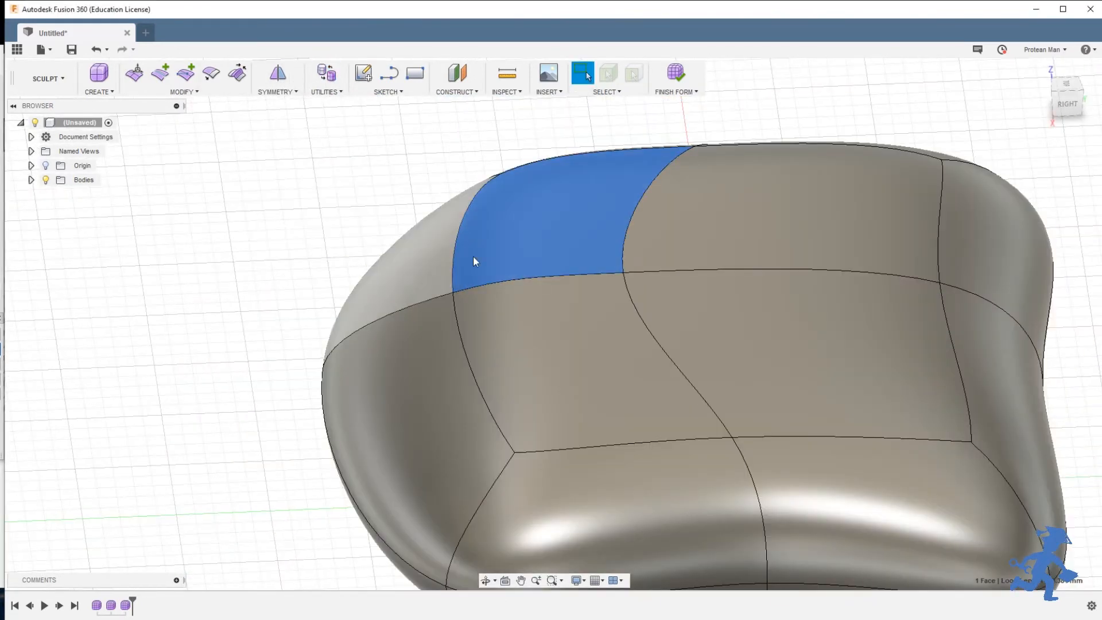
click(340, 209)
shift+middle_drag(454, 310, 600, 256)
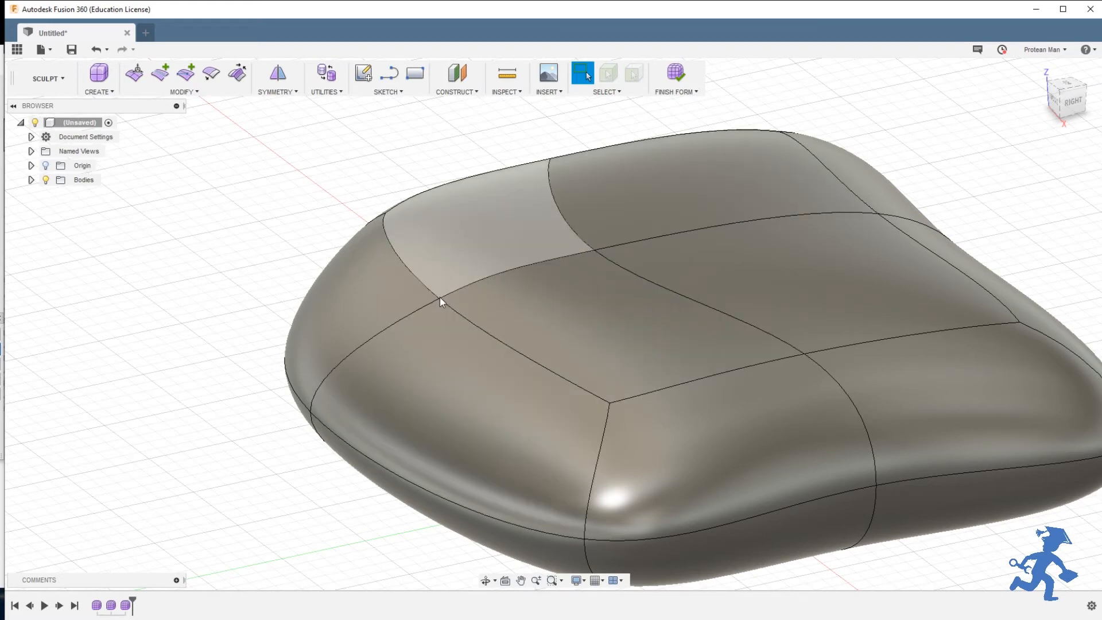
scroll(503, 344, up, 3)
scroll(503, 343, down, 5)
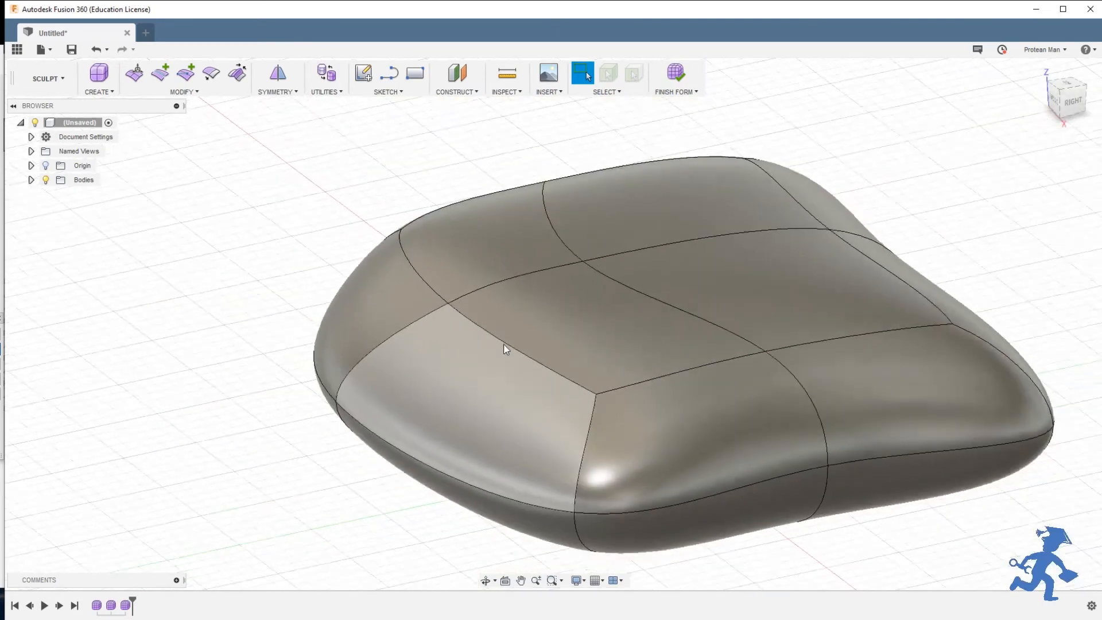
middle_drag(564, 364, 475, 333)
click(467, 317)
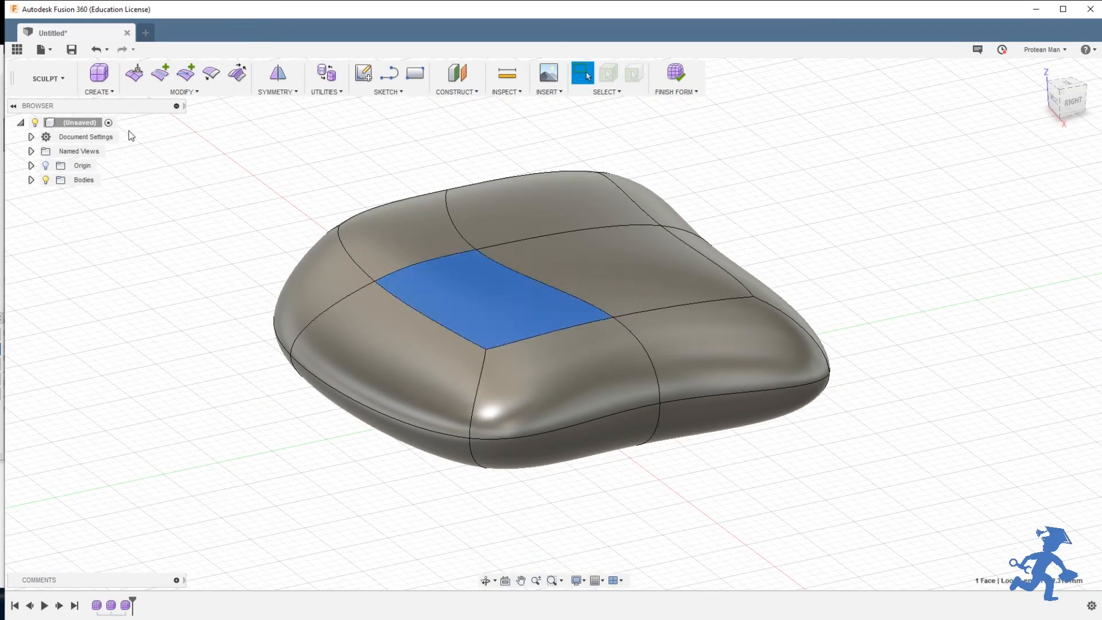
- Switch to the Model workspace to convert the T-spline form to a BRep body, and inspect its reduced edges
click(46, 79)
click(49, 122)
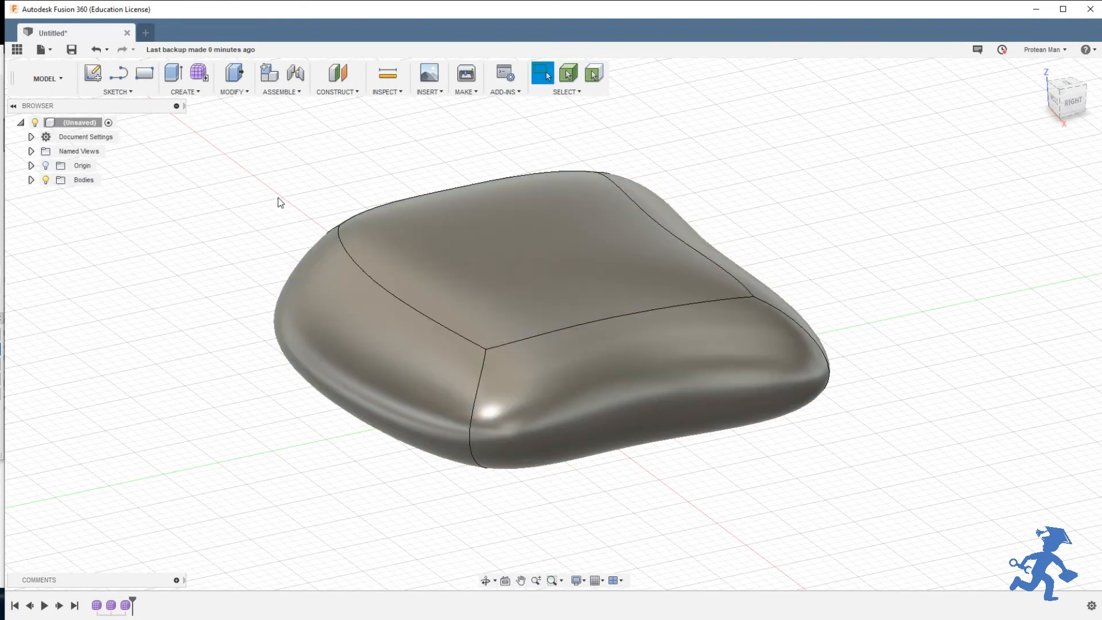
middle_drag(277, 202, 342, 216)
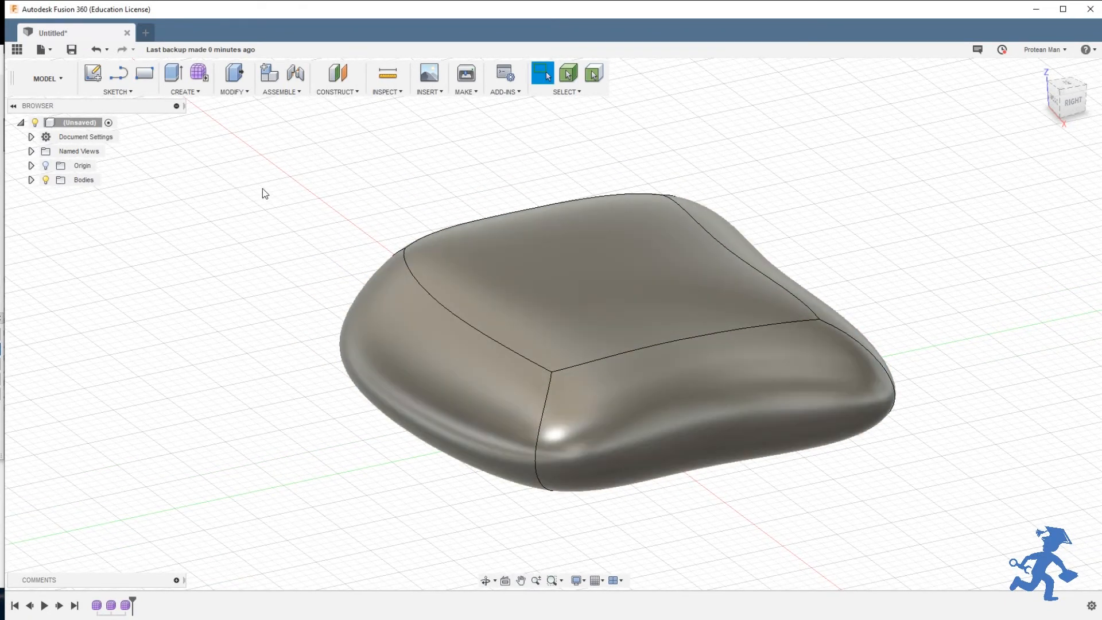
middle_drag(455, 353, 479, 351)
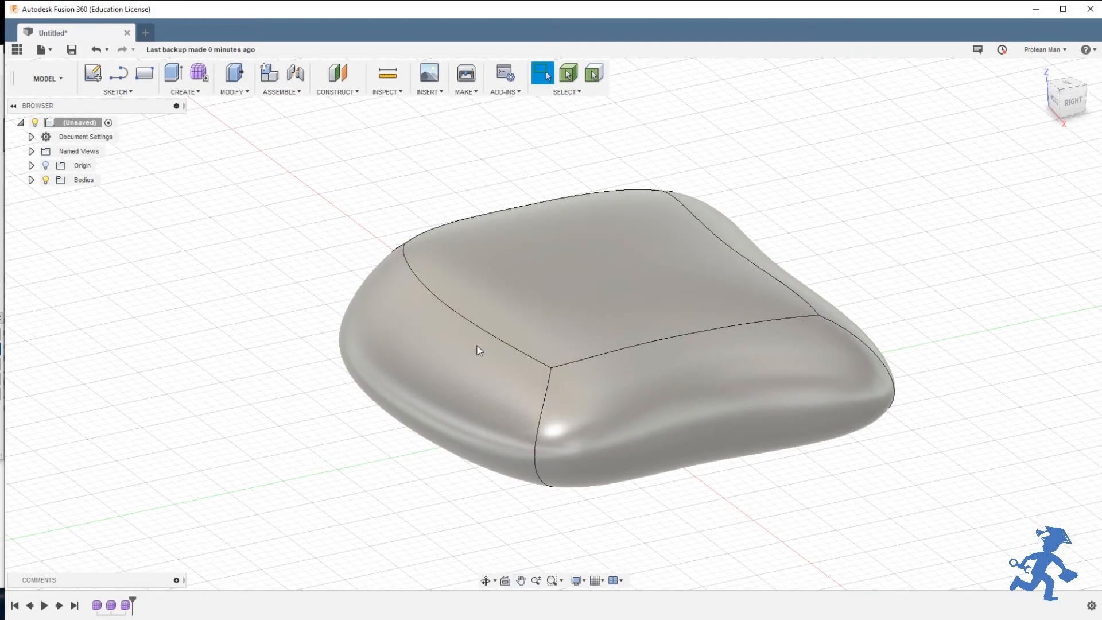
mouse_move(454, 309)
shift+middle_down()
mouse_move(542, 287)
mouse_move(553, 236)
mouse_move(497, 307)
mouse_move(442, 295)
shift+middle_up()
drag(384, 304, 447, 298)
key(Escape)
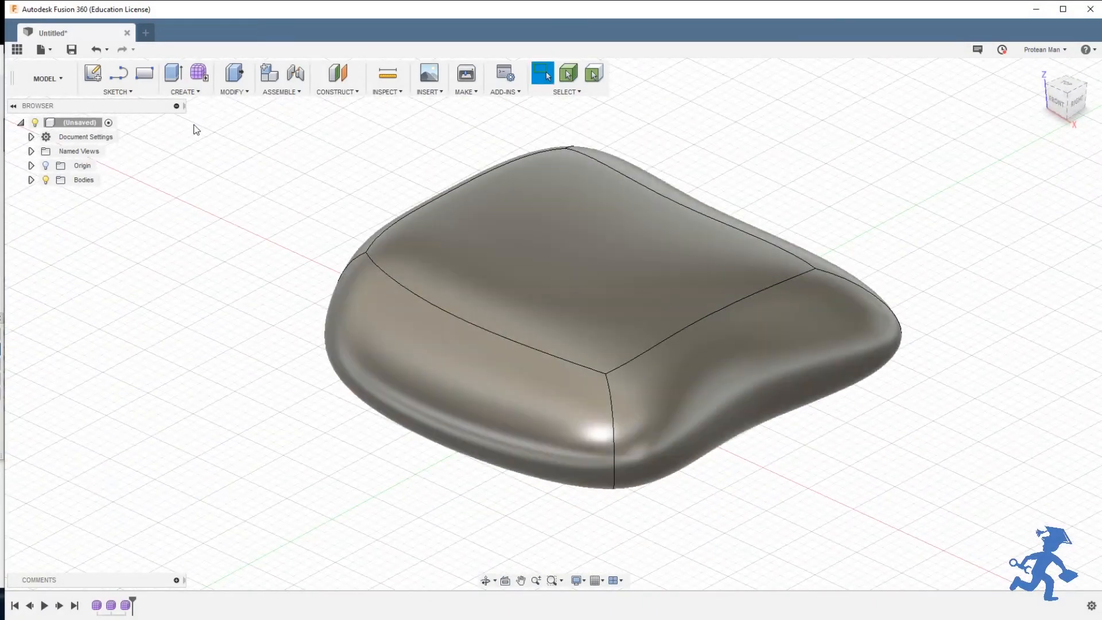
- Create a new empty form, dismiss the Sculpt Environment notice, and return to the Model workspace
click(198, 73)
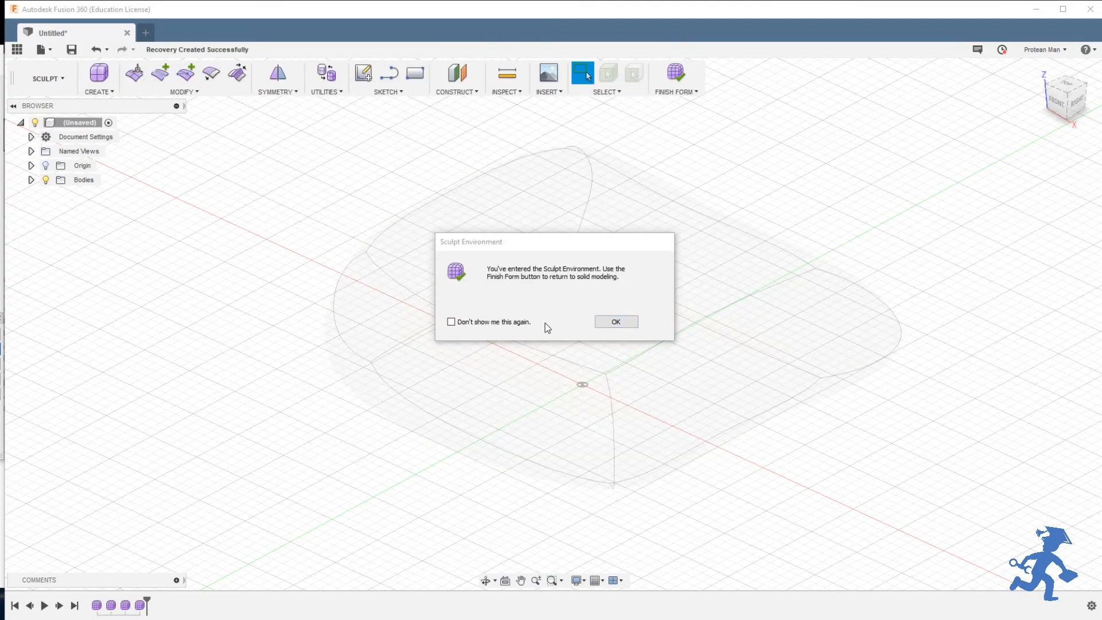
click(611, 321)
shift+middle_drag(480, 413, 516, 356)
click(48, 79)
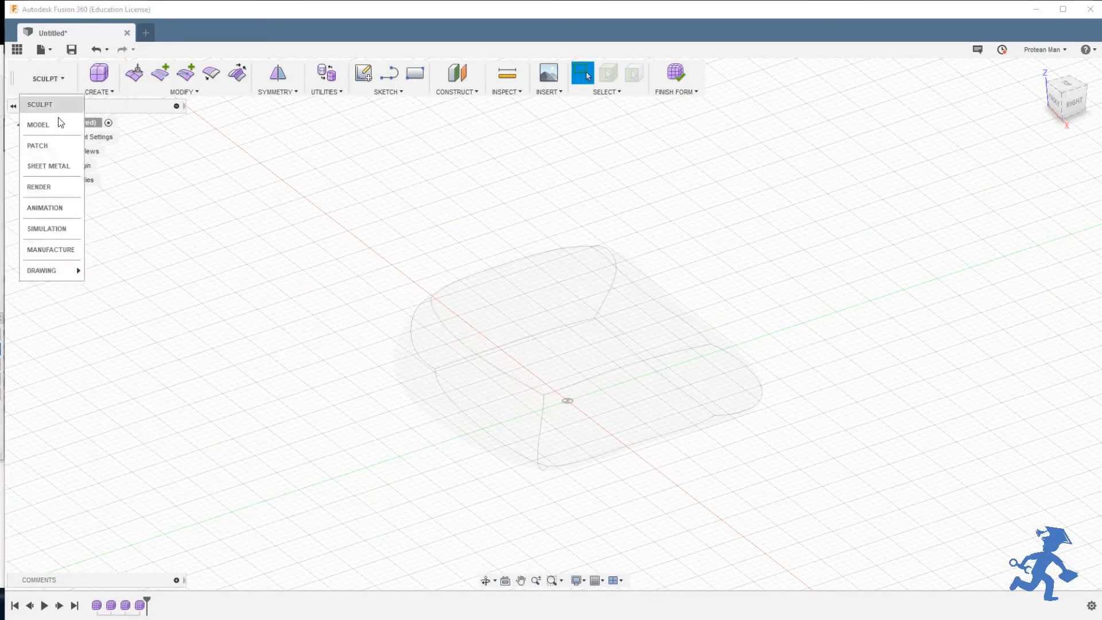
click(62, 120)
- Select the BRep body and examine the Model workspace commands for a way to convert it back to T-splines
click(557, 362)
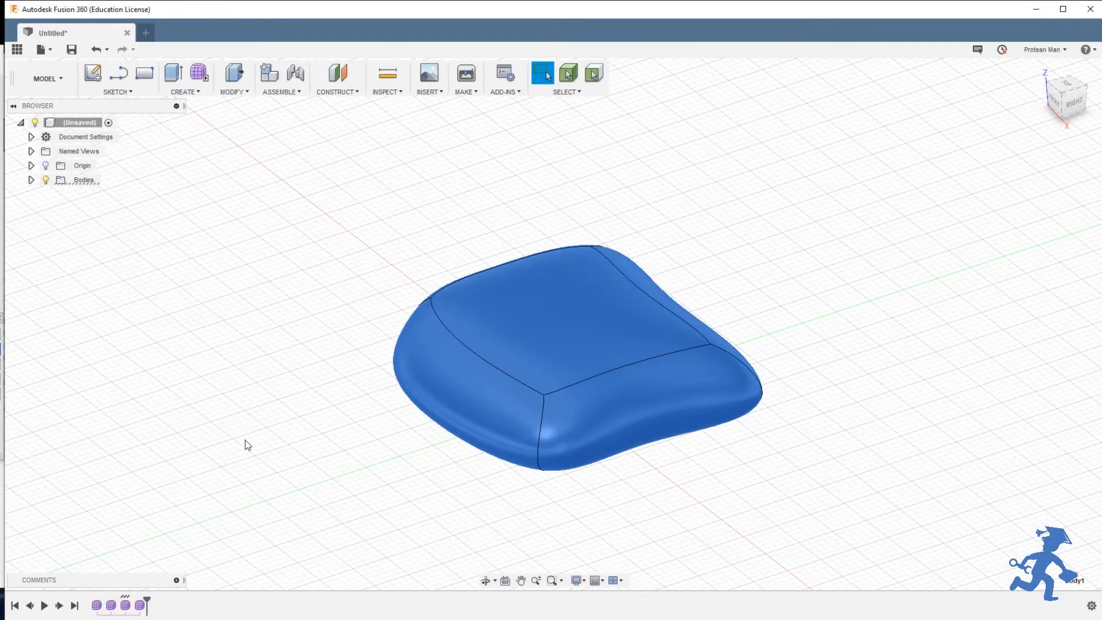
click(232, 93)
click(185, 94)
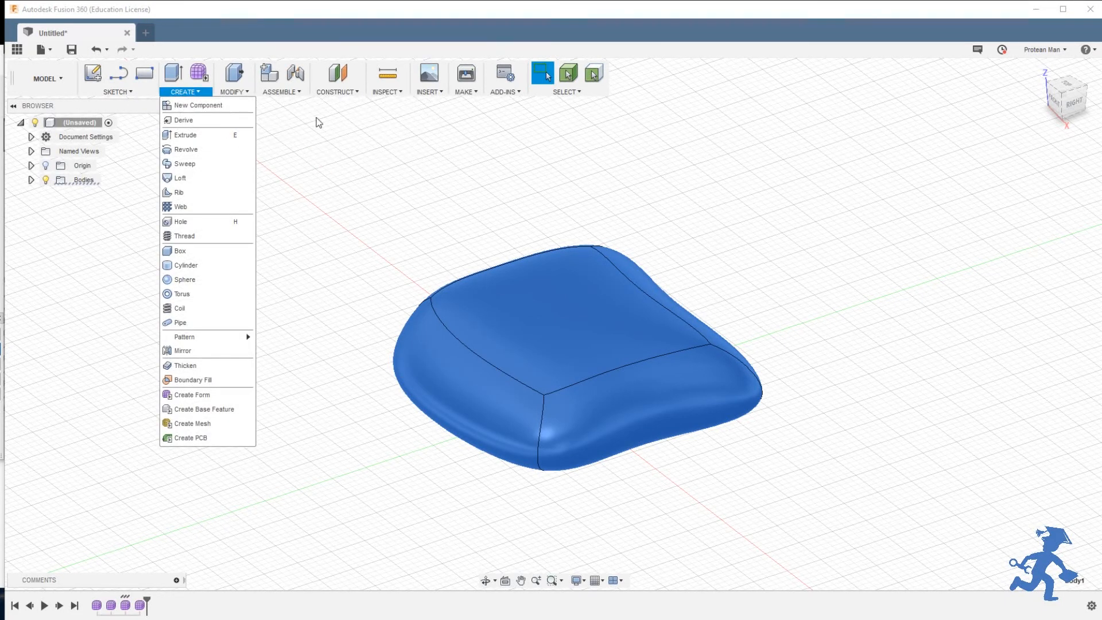
click(335, 93)
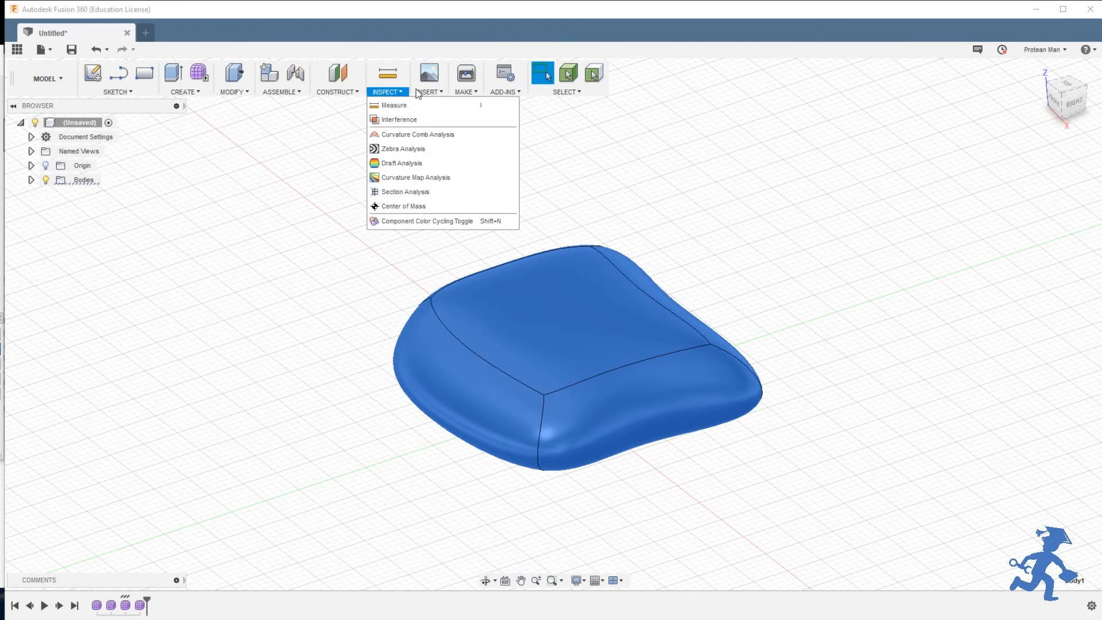
mouse_move(468, 94)
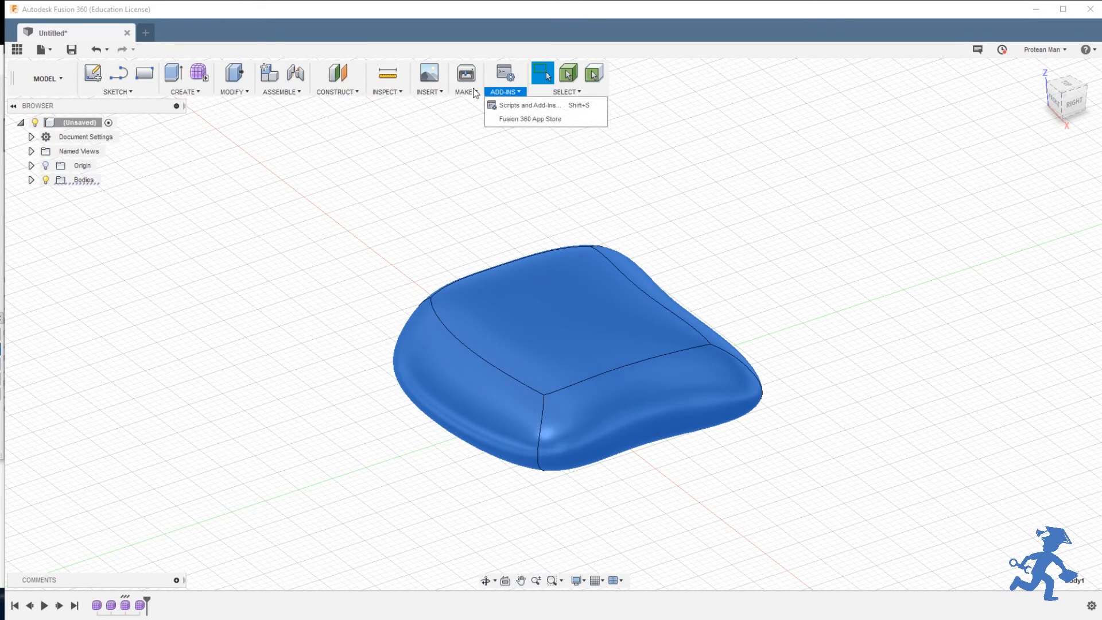
mouse_move(325, 96)
mouse_move(285, 98)
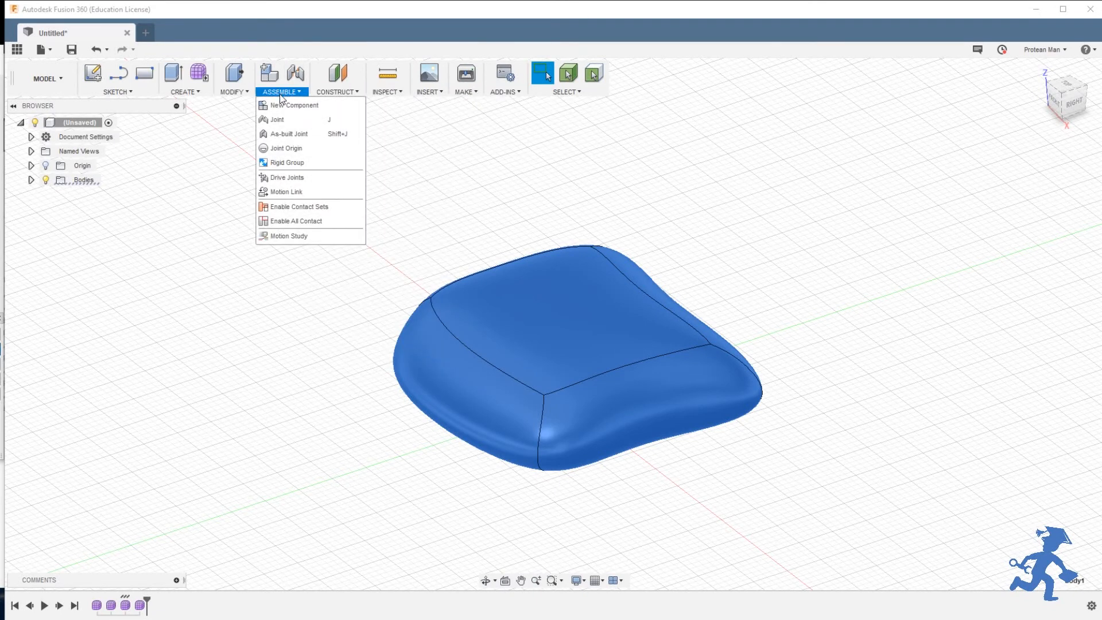
click(197, 175)
- Check which workspaces are available, create another empty form, and dismiss the Sculpt Environment notice
click(57, 84)
click(53, 108)
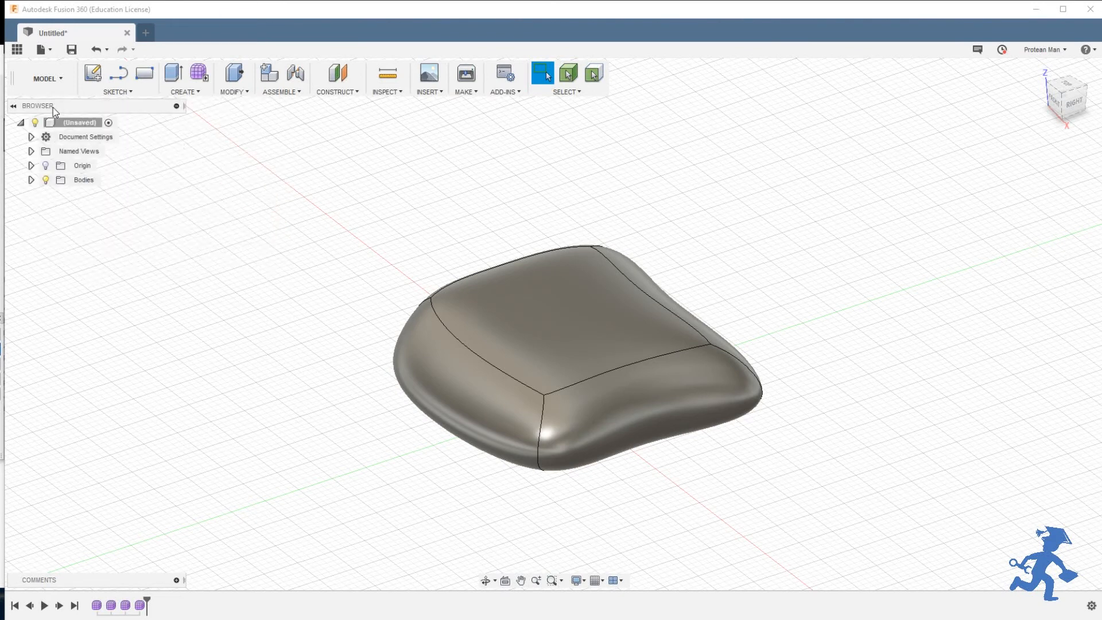
click(48, 78)
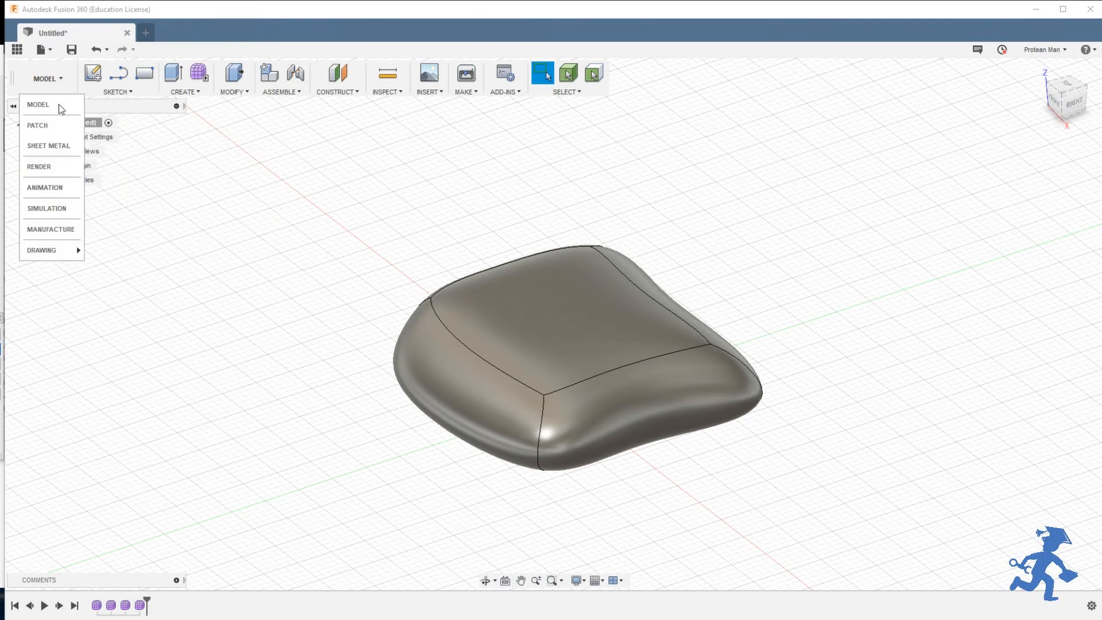
click(198, 73)
click(633, 343)
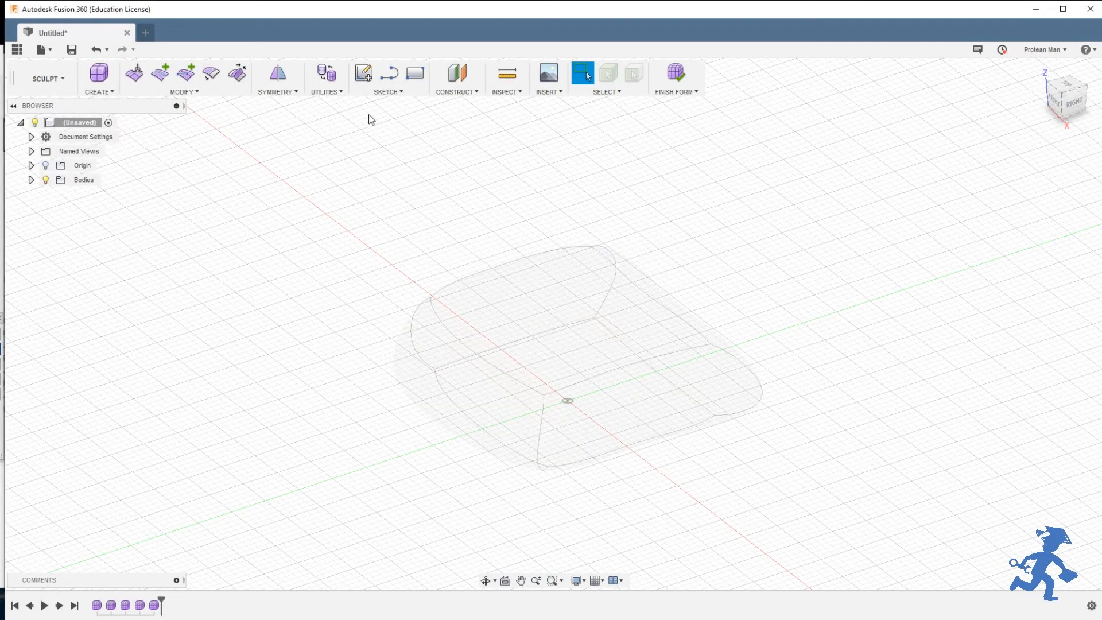
- Try the Convert utility with the convert type BRep Face to T-Splines, and cancel it
click(325, 90)
click(310, 148)
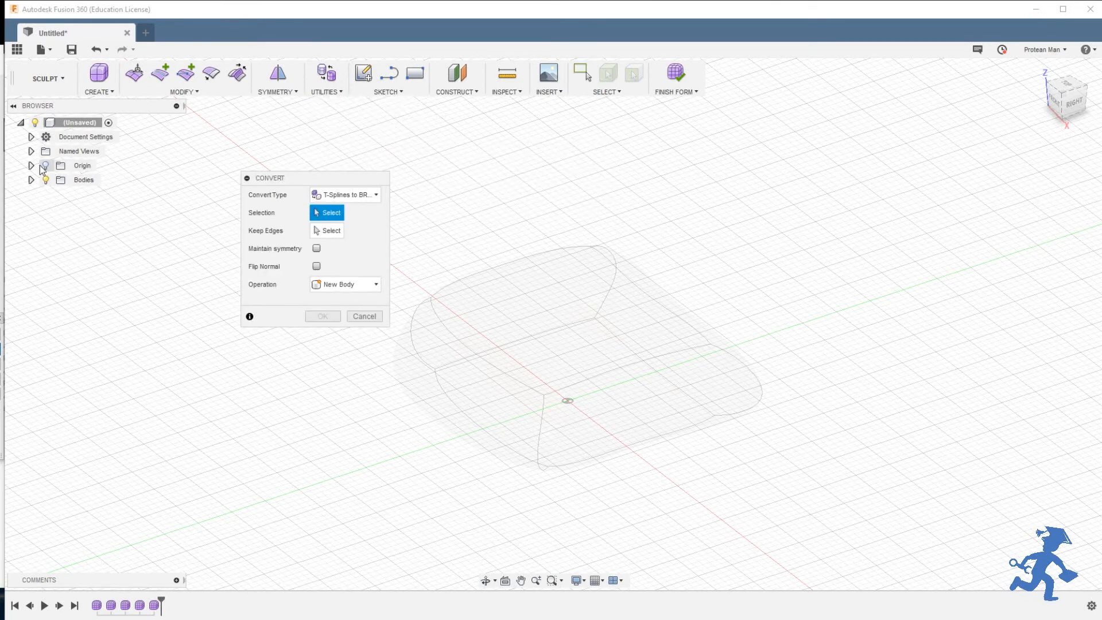
click(365, 316)
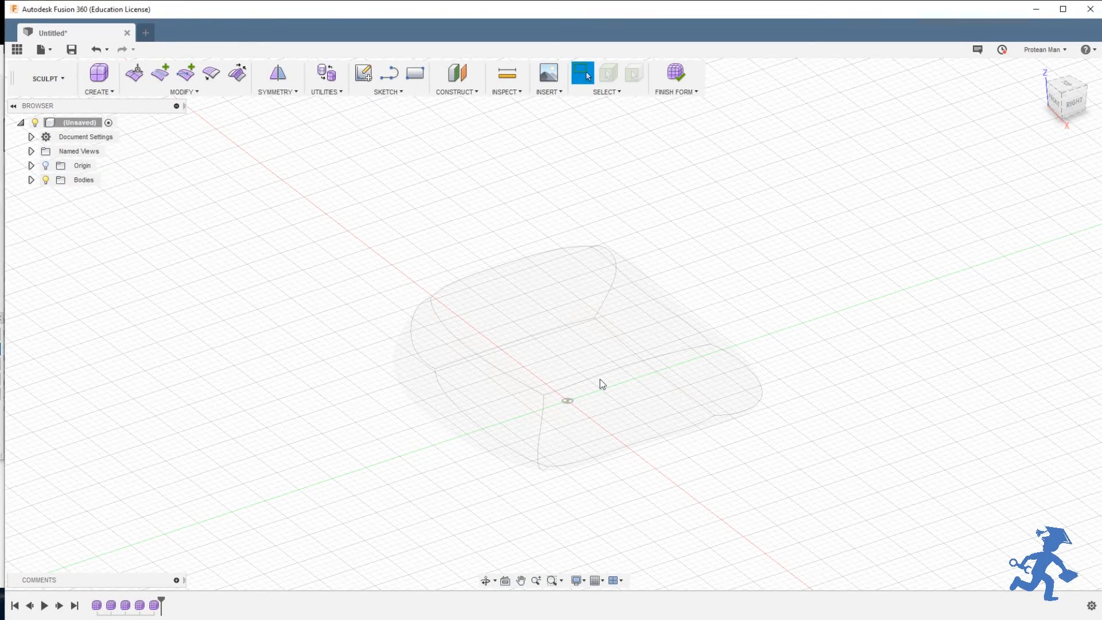
click(339, 95)
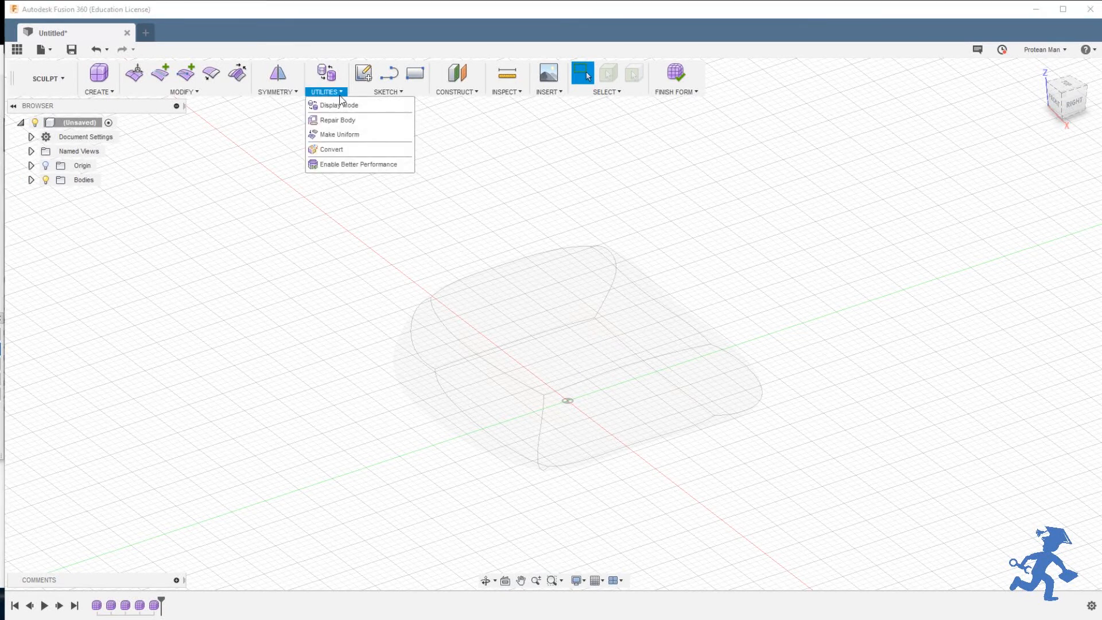
click(345, 149)
click(346, 194)
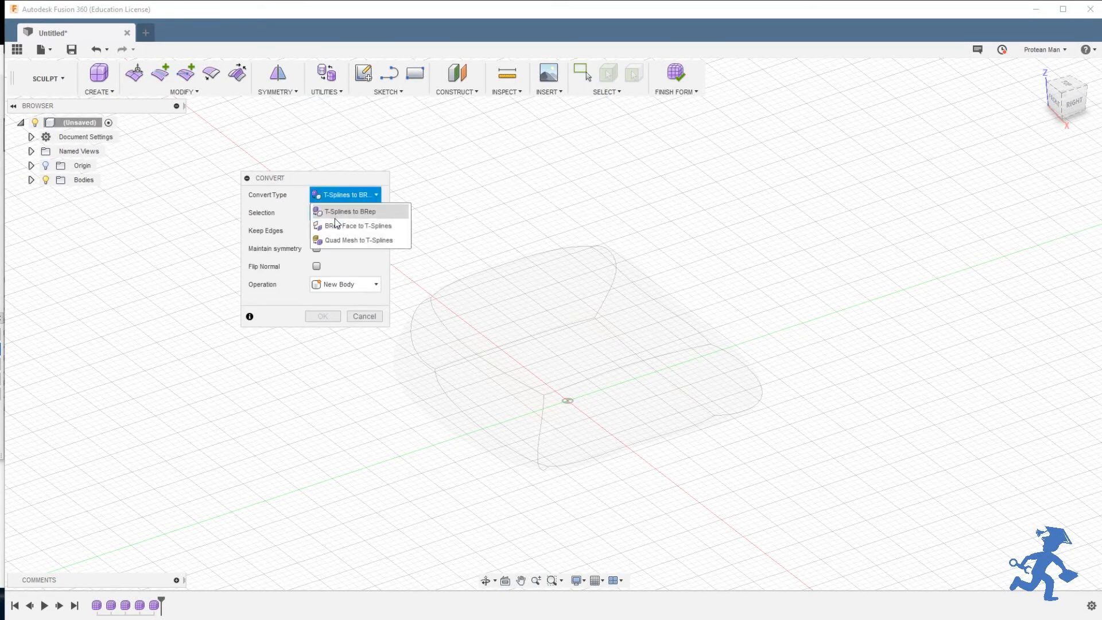
click(332, 222)
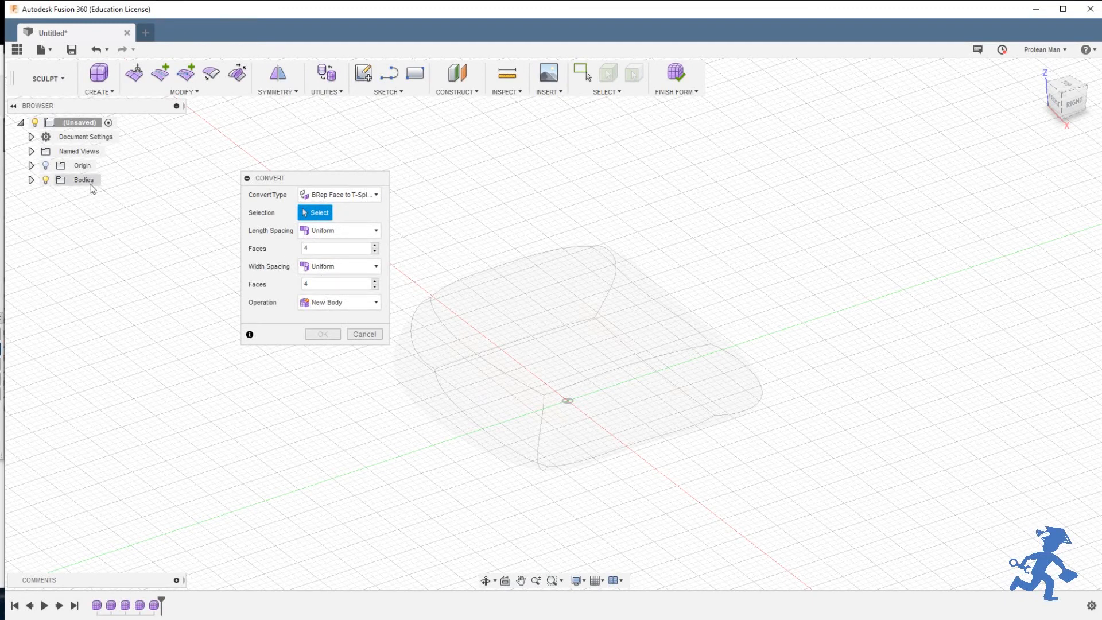
click(354, 335)
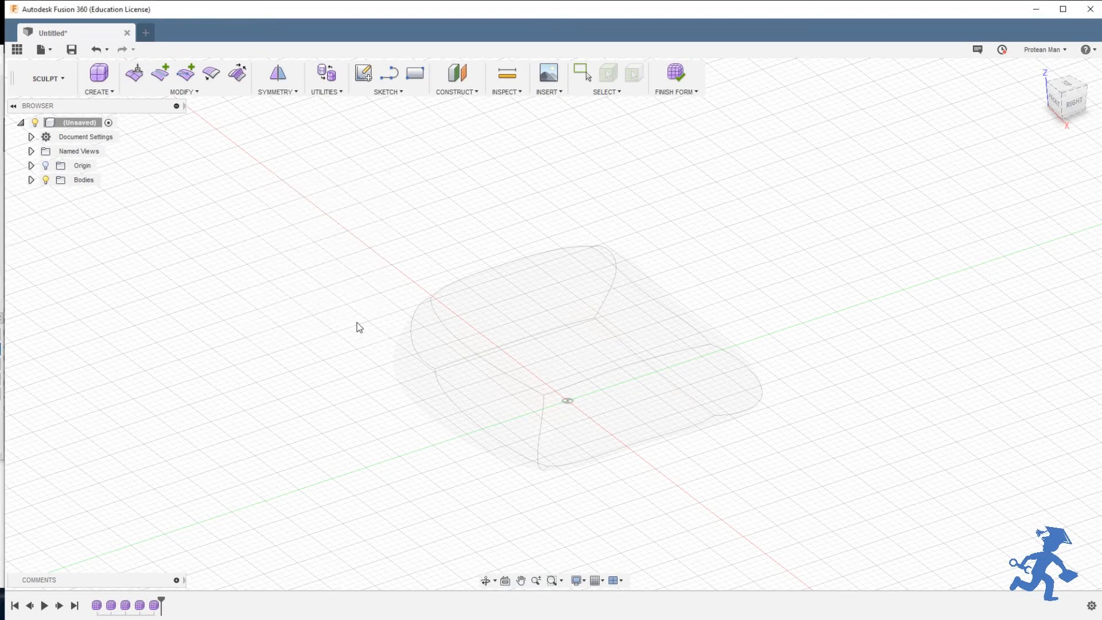
- Return to the Model workspace and examine its creation, modification, assembly, insertion and inspection commands
click(46, 78)
click(57, 122)
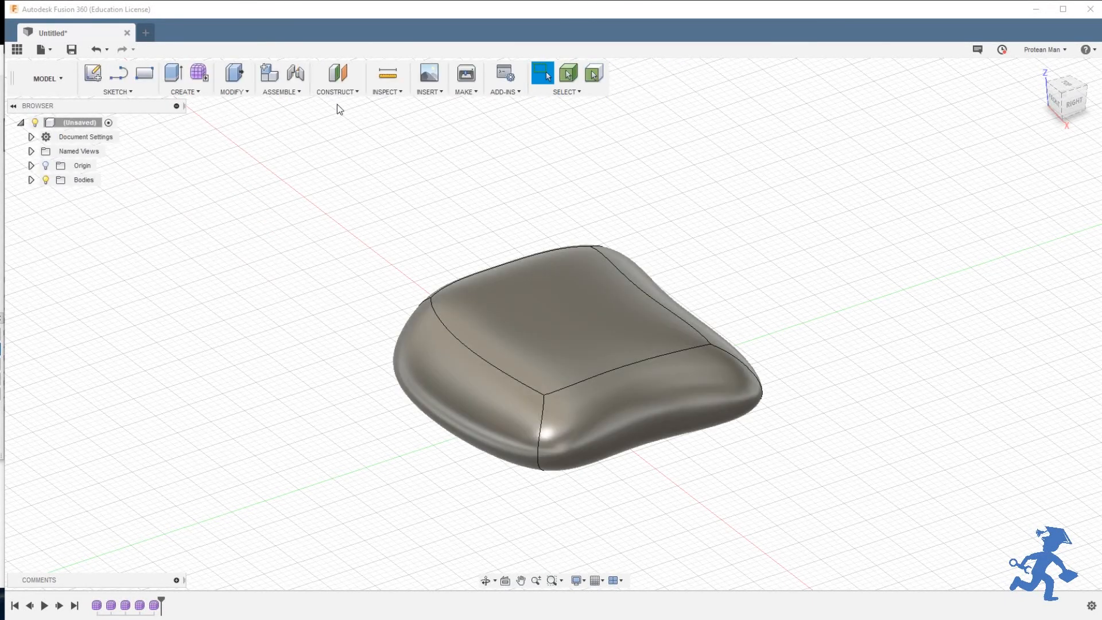
click(385, 93)
click(202, 94)
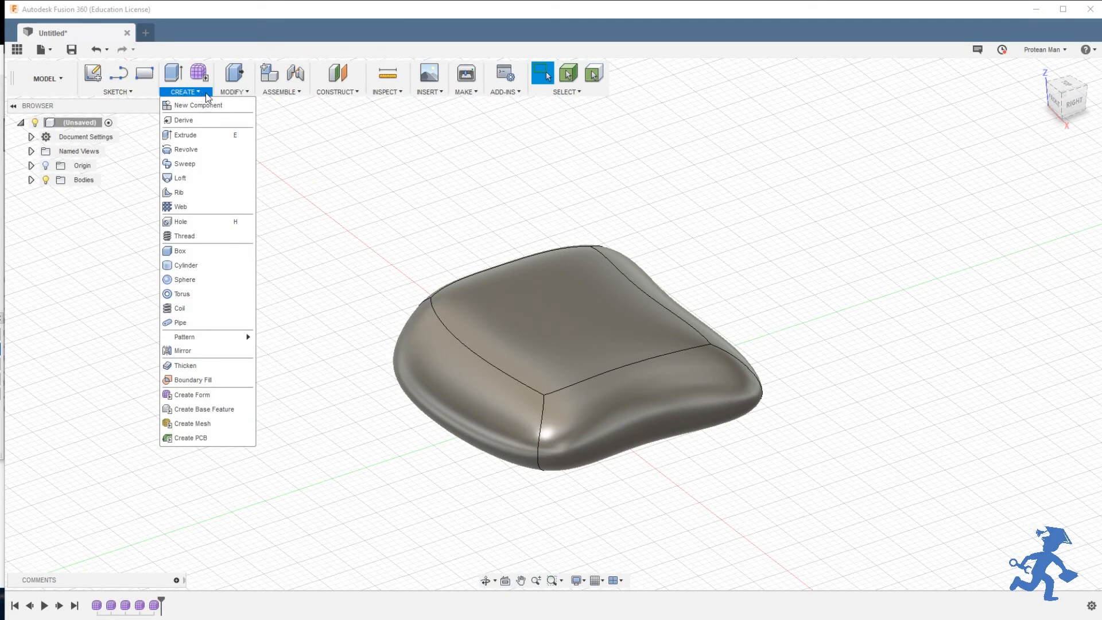
click(233, 93)
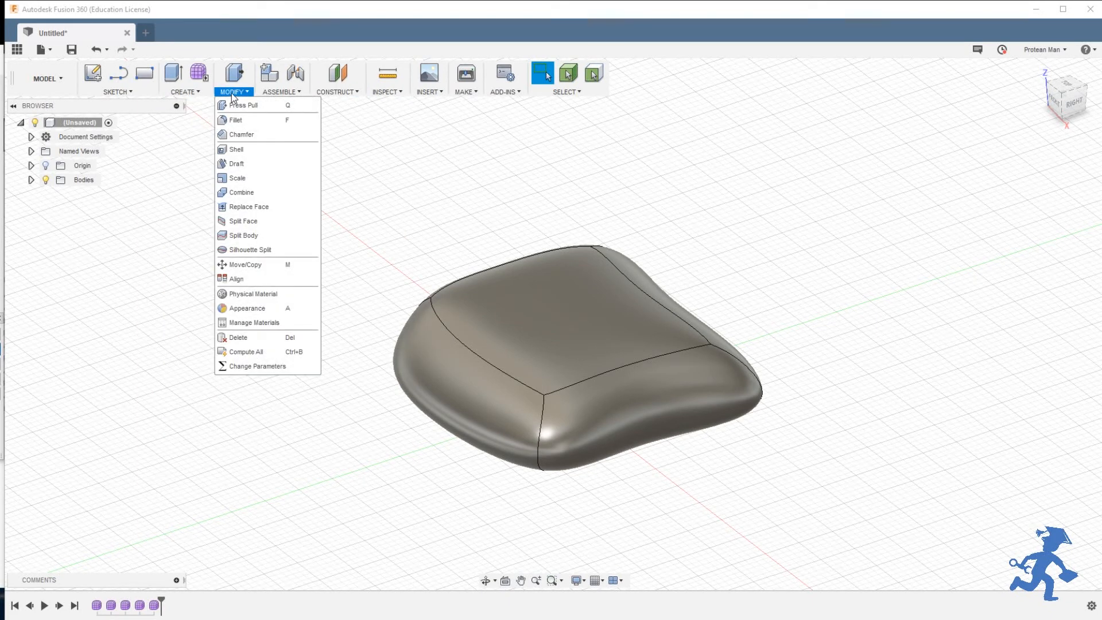
click(281, 92)
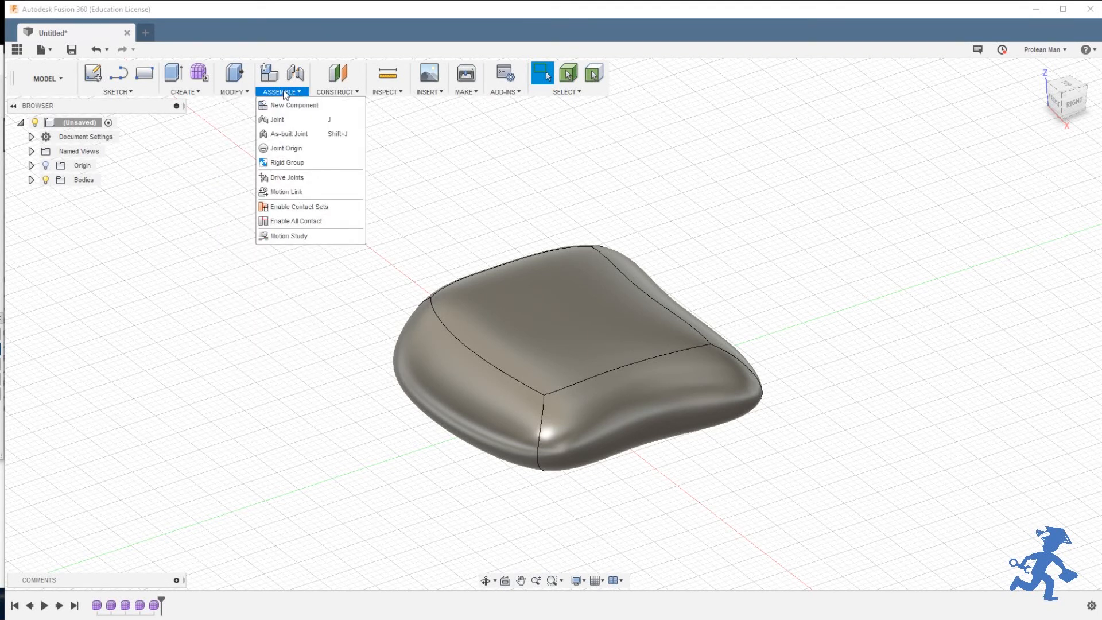
click(337, 92)
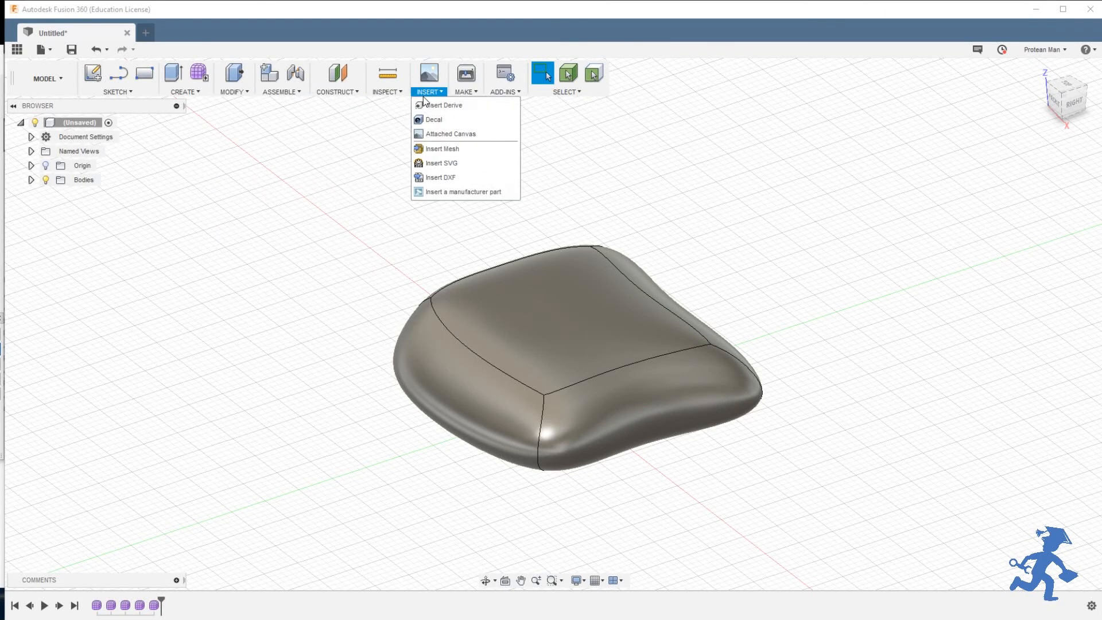
mouse_move(379, 90)
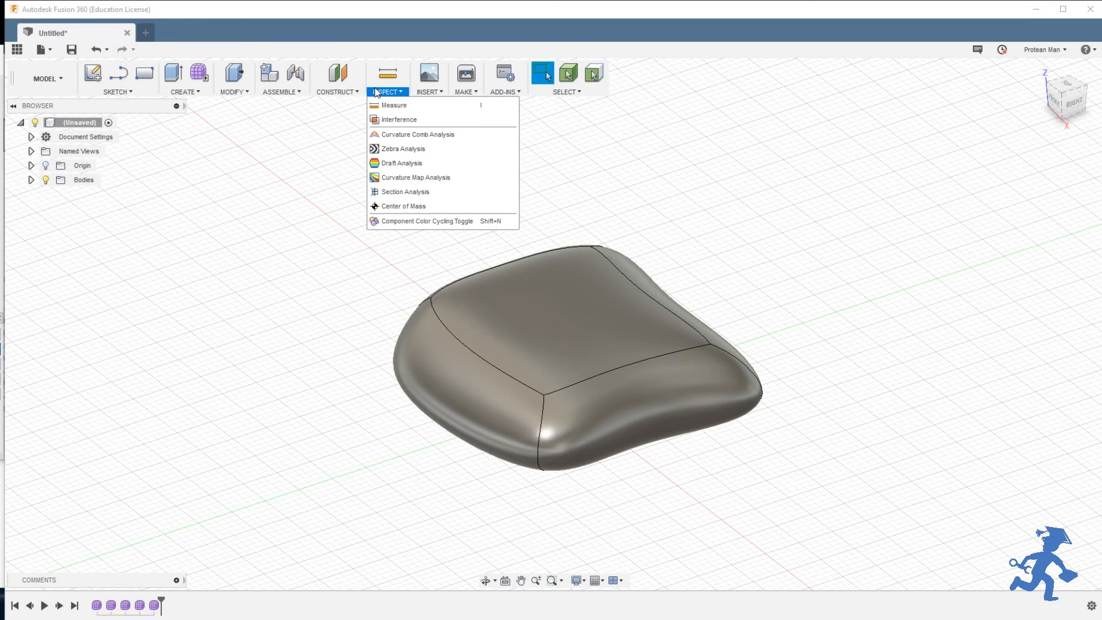
click(119, 92)
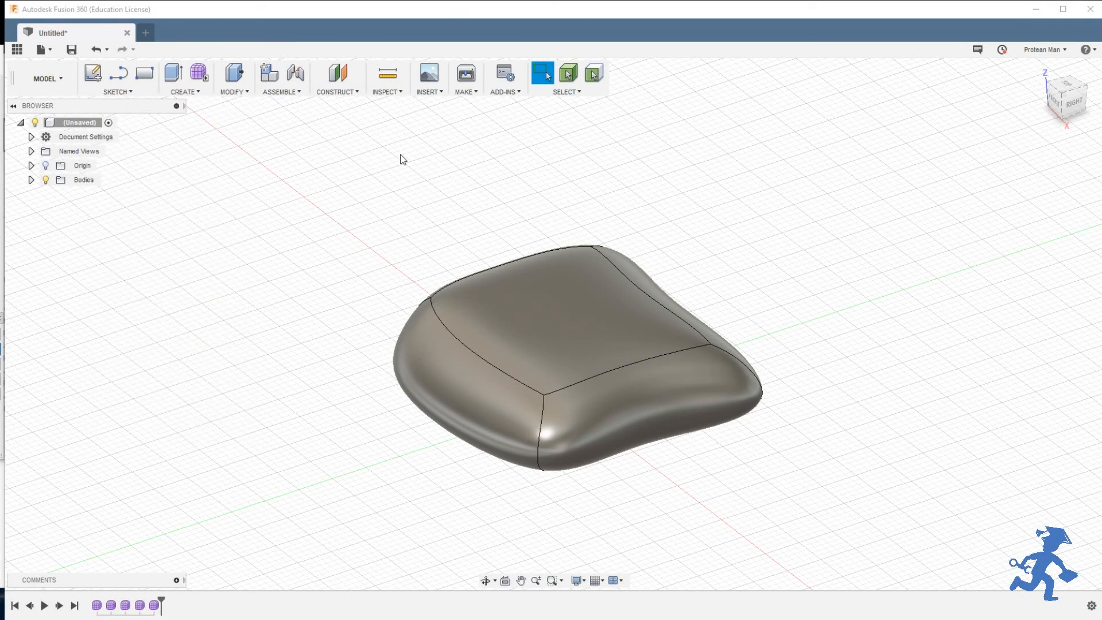
- Undo both empty forms and the BRep conversion, dismissing each Sculpt Environment notice, and inspect the restored T-spline form
scroll(520, 448, up, 2)
scroll(522, 451, down, 3)
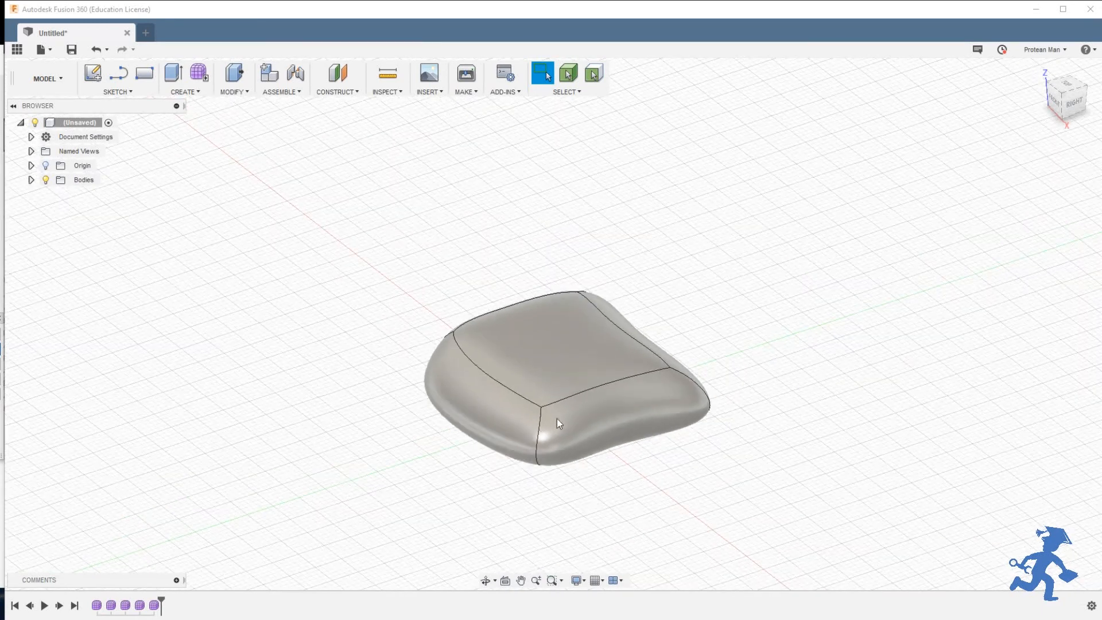
shift+middle_drag(556, 418, 454, 364)
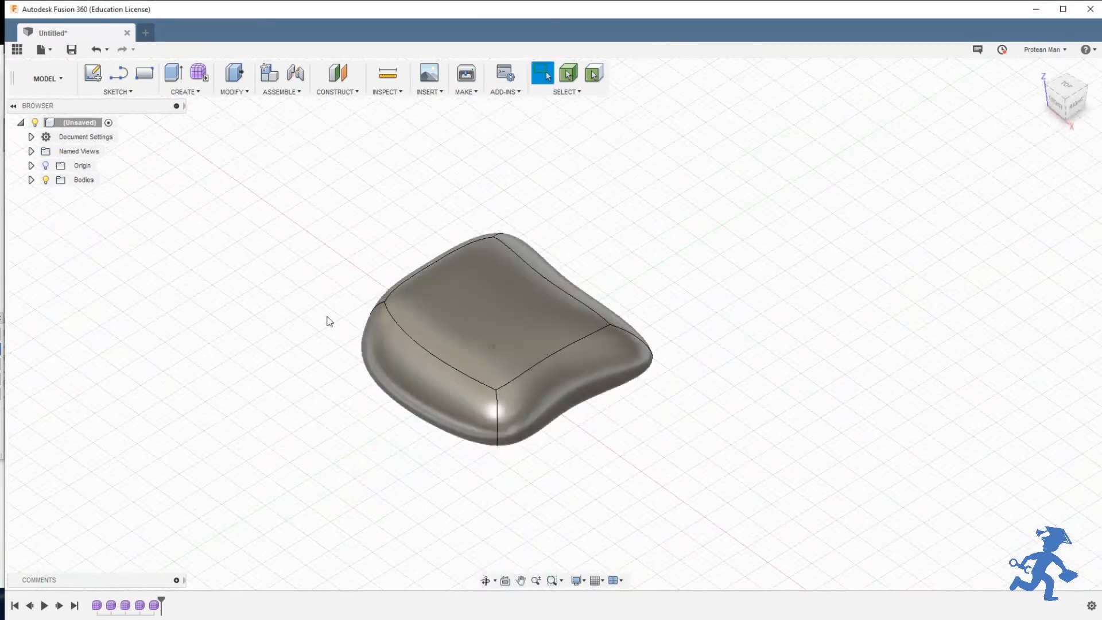
key(ctrl+z)
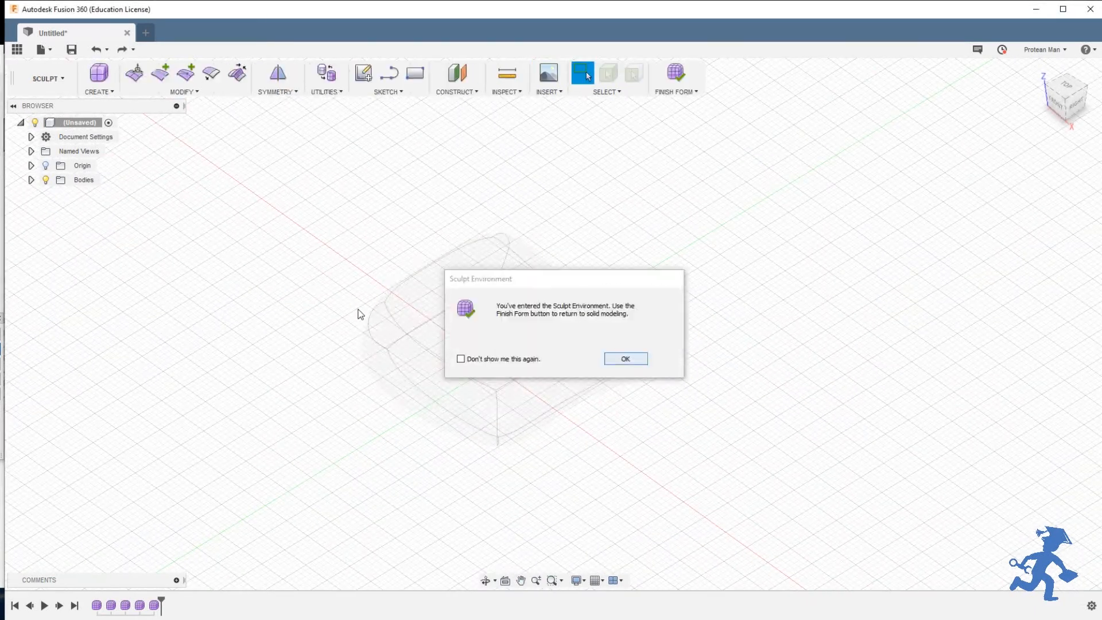
click(628, 362)
key(ctrl+z)
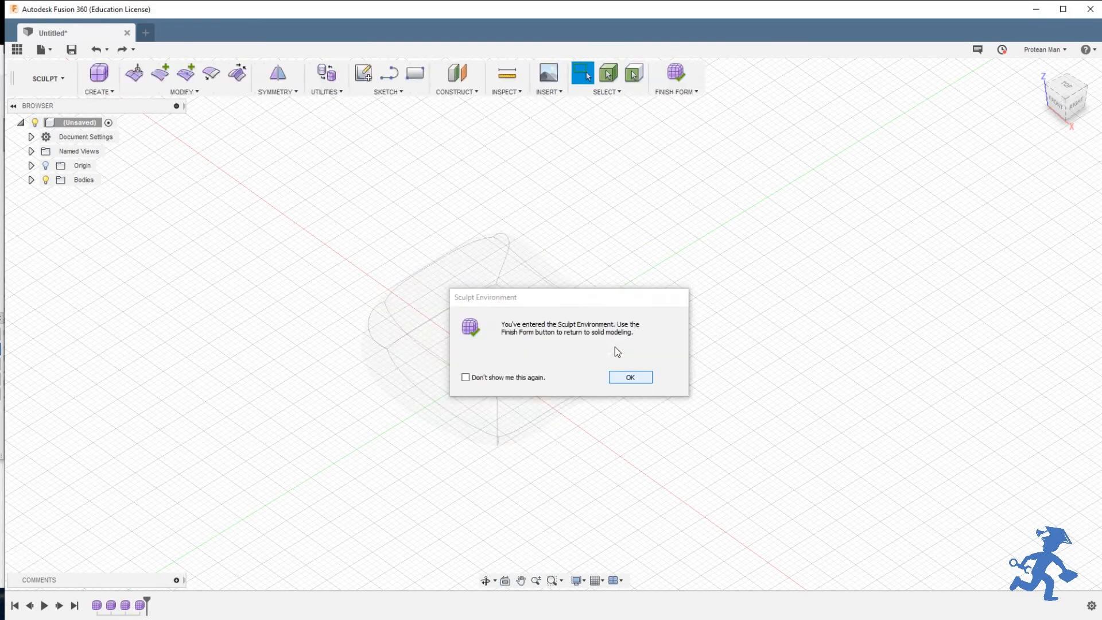
click(639, 374)
key(ctrl+z)
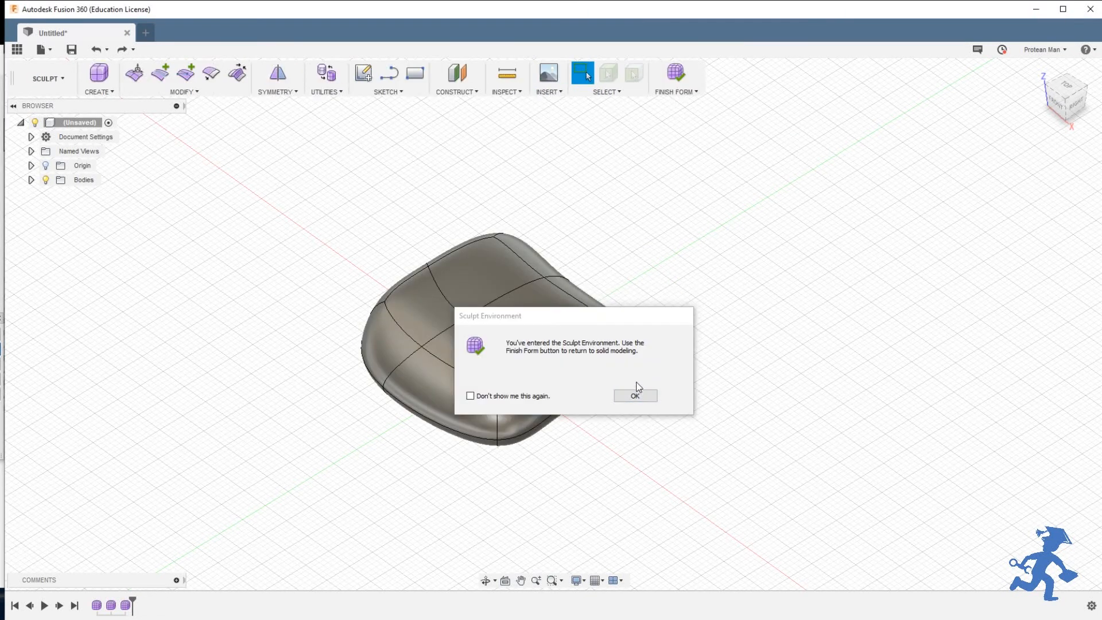
click(637, 389)
shift+middle_drag(468, 370, 500, 360)
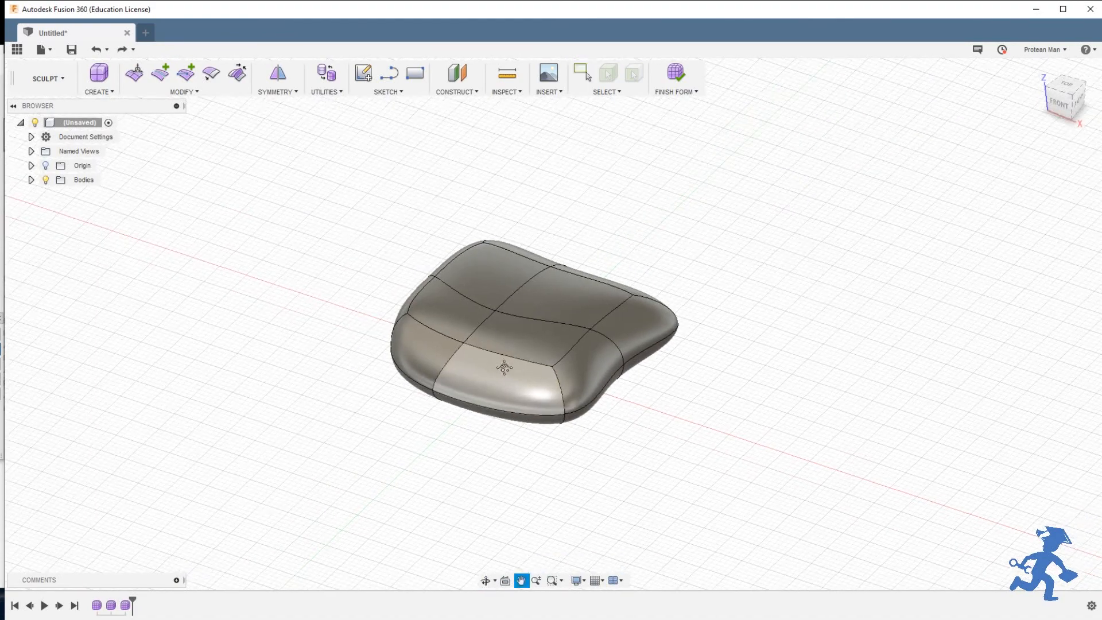